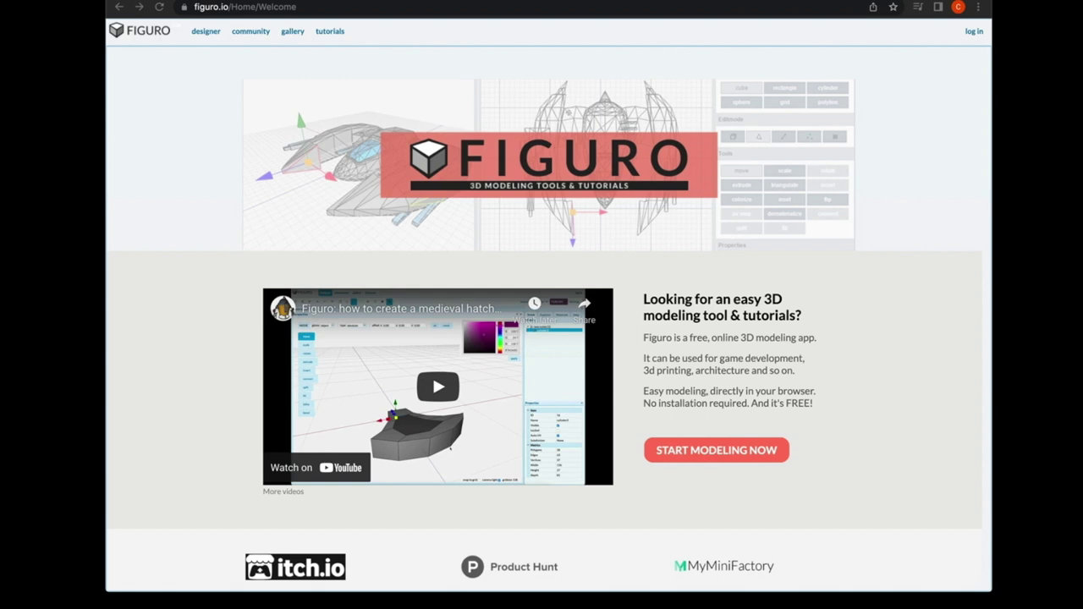
# - Open the 3D modeling designer from the Figuro welcome page
pyautogui.scroll(-1, 716, 444)
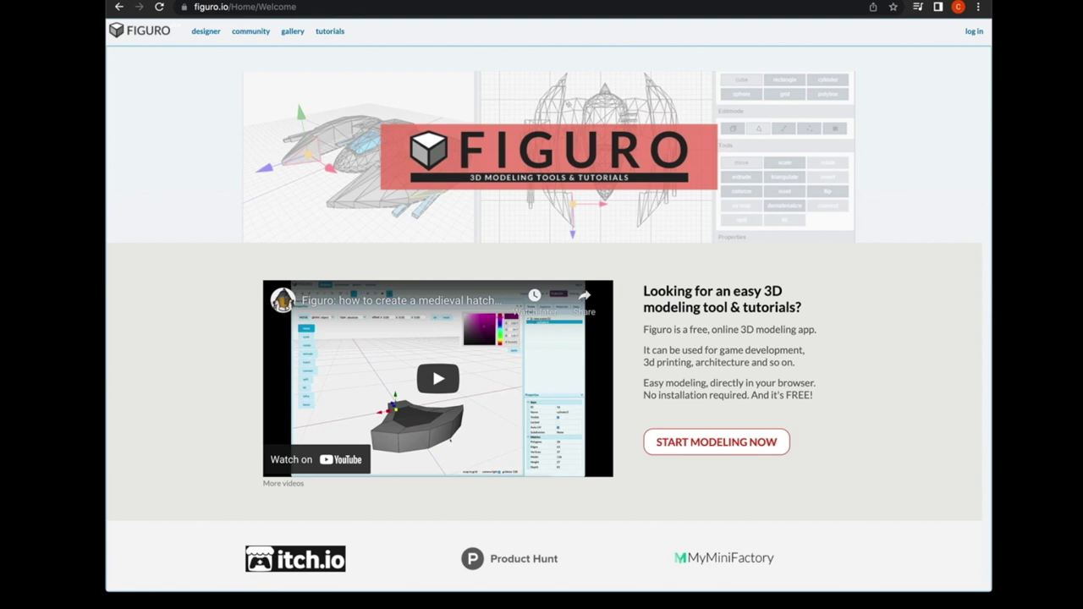
pyautogui.click(716, 442)
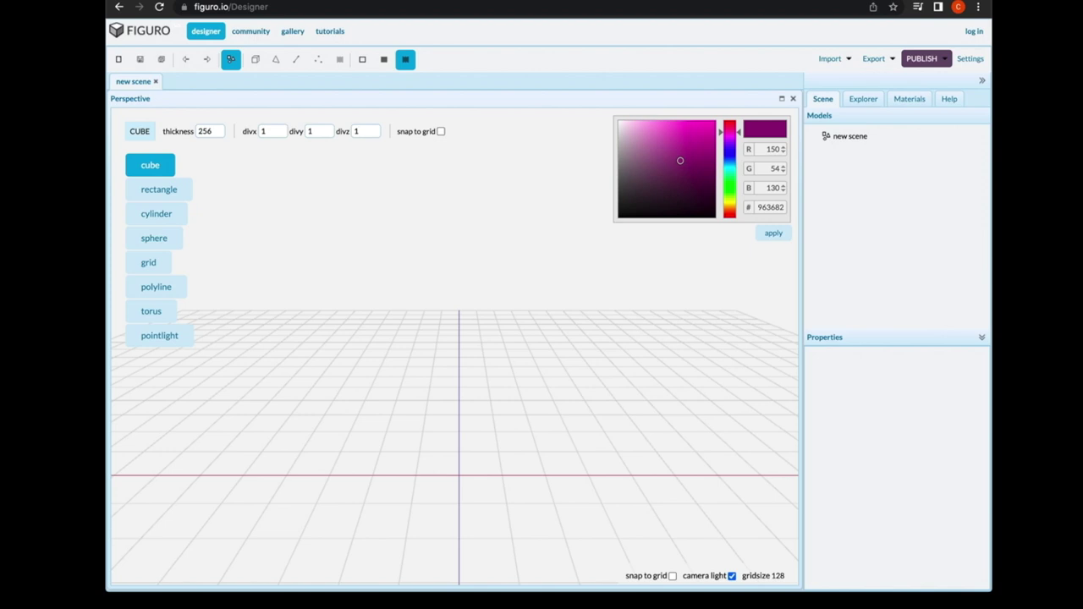
# - Draw seven adjoining grids with 50 by 50 divisions in two rows across the far part of the floor
pyautogui.scroll(-10, 630, 359)
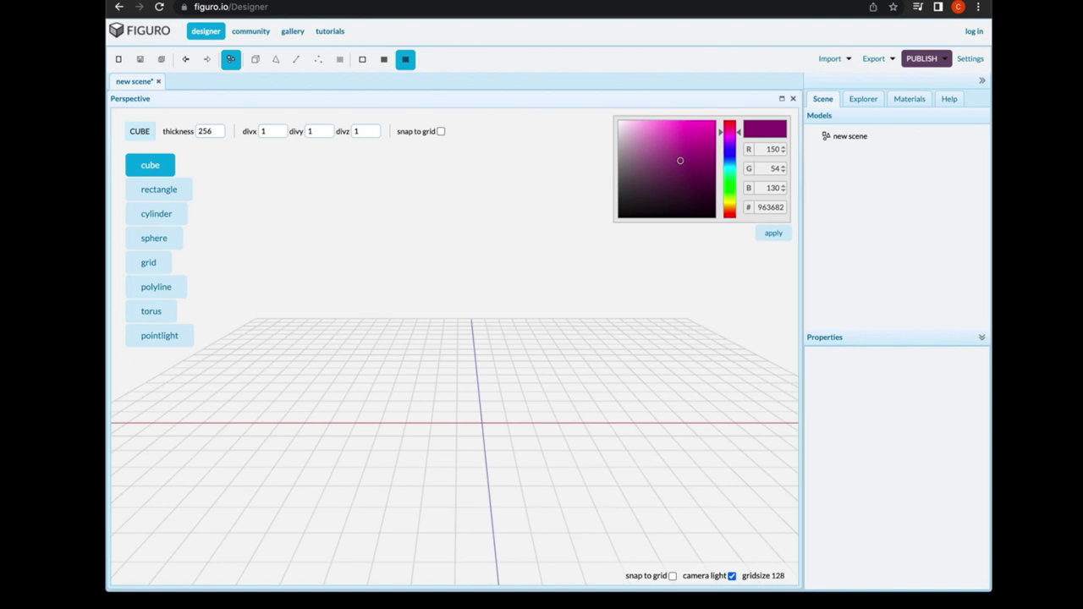
pyautogui.scroll(-10, 275, 284)
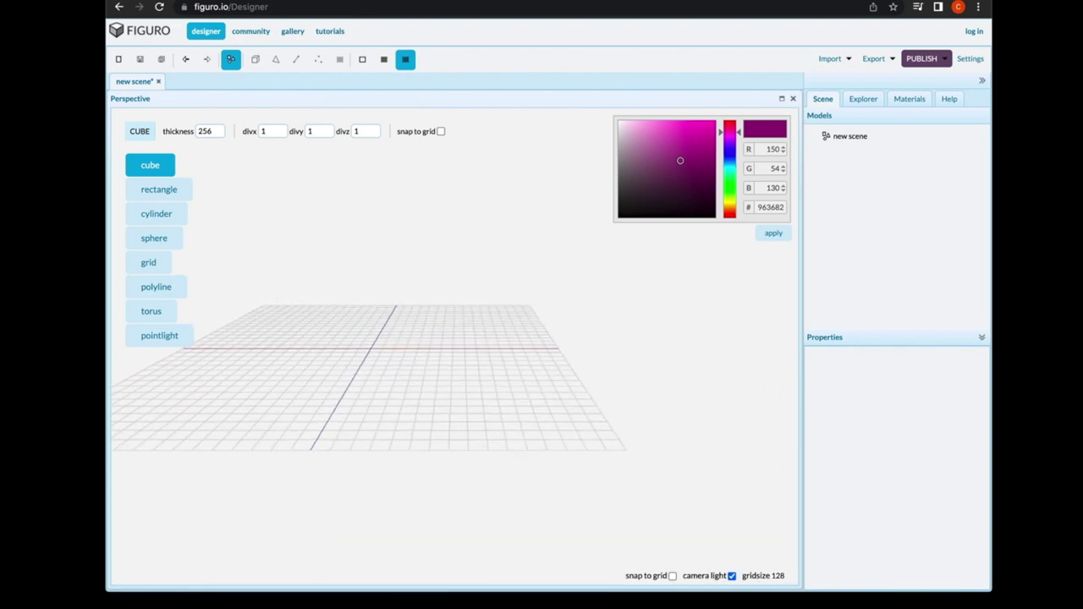
pyautogui.scroll(5, 272, 284)
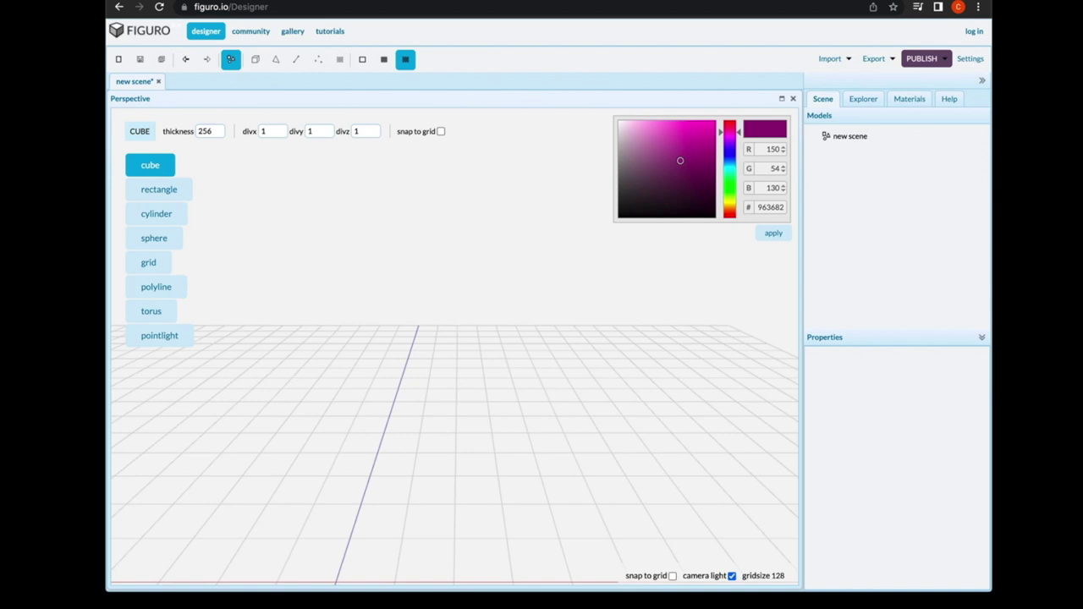
pyautogui.scroll(-10, 455, 456)
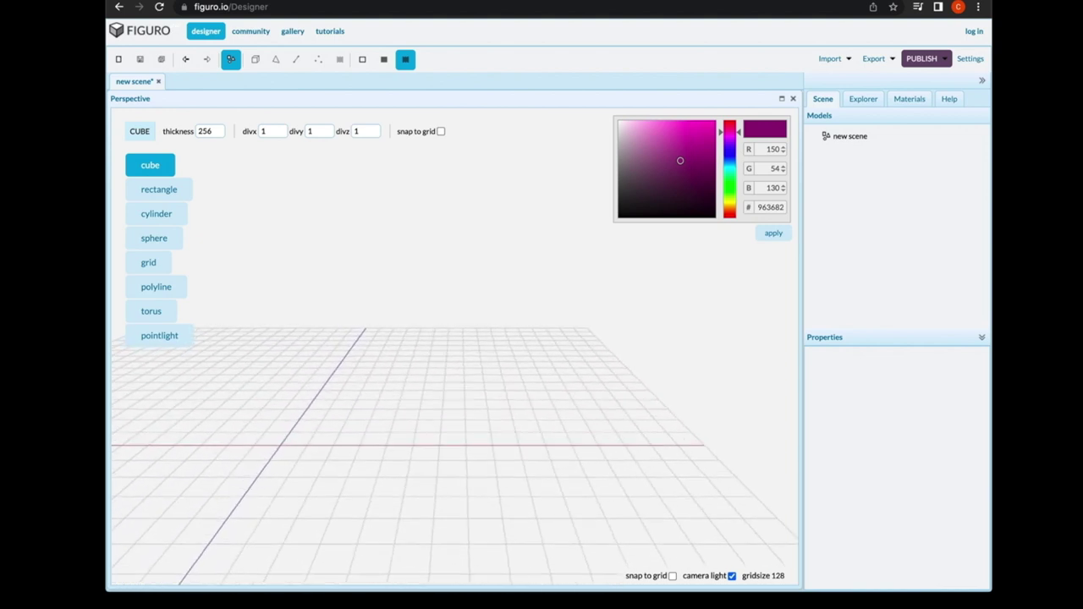
pyautogui.scroll(-10, 455, 449)
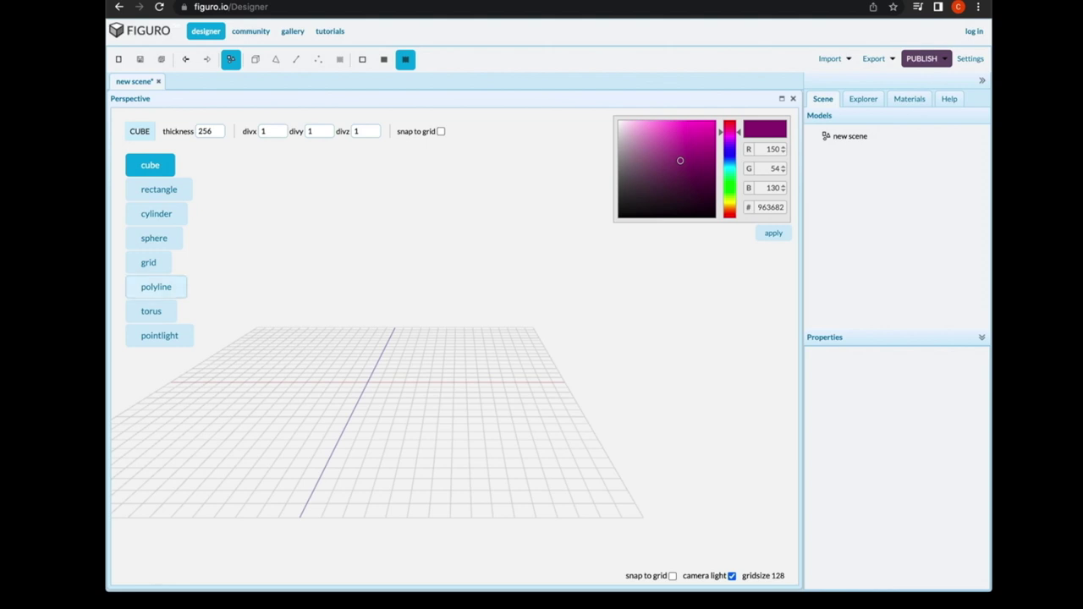
pyautogui.click(148, 262)
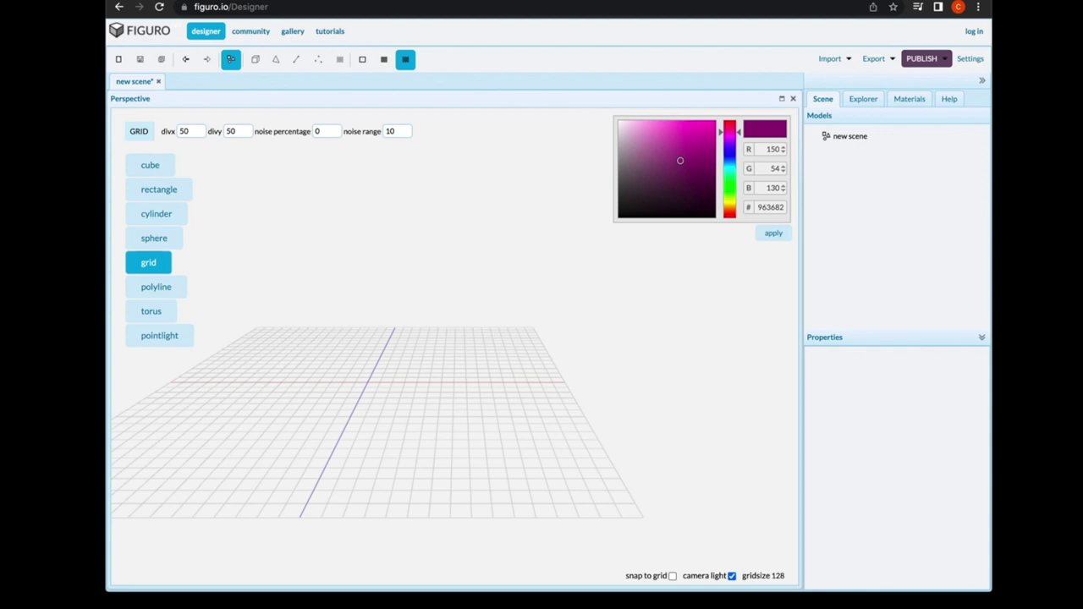
pyautogui.moveTo(258, 328); pyautogui.dragTo(298, 345)
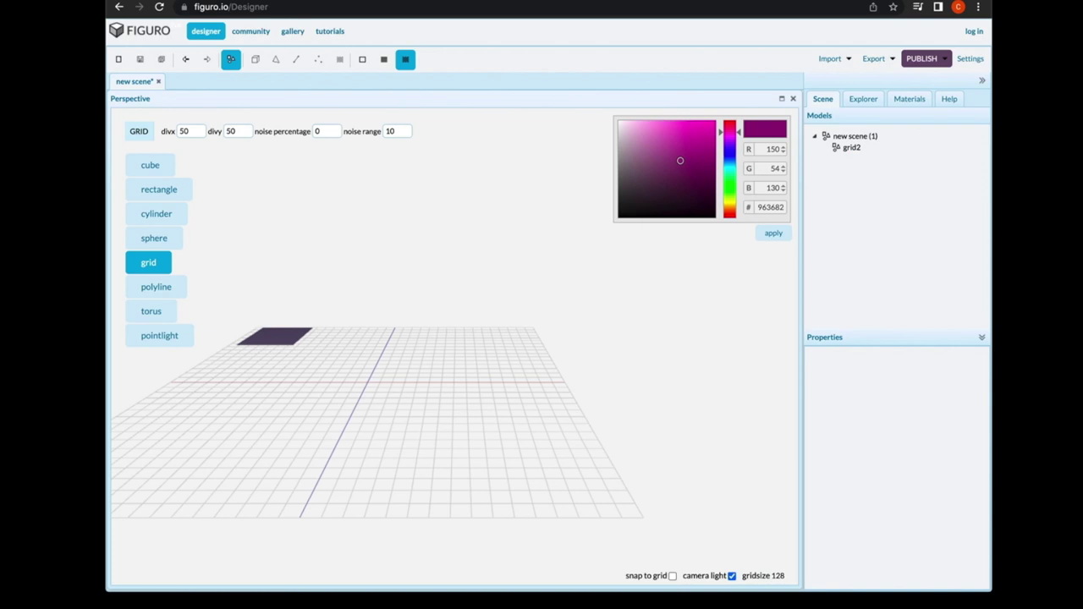
pyautogui.moveTo(237, 345); pyautogui.dragTo(329, 378)
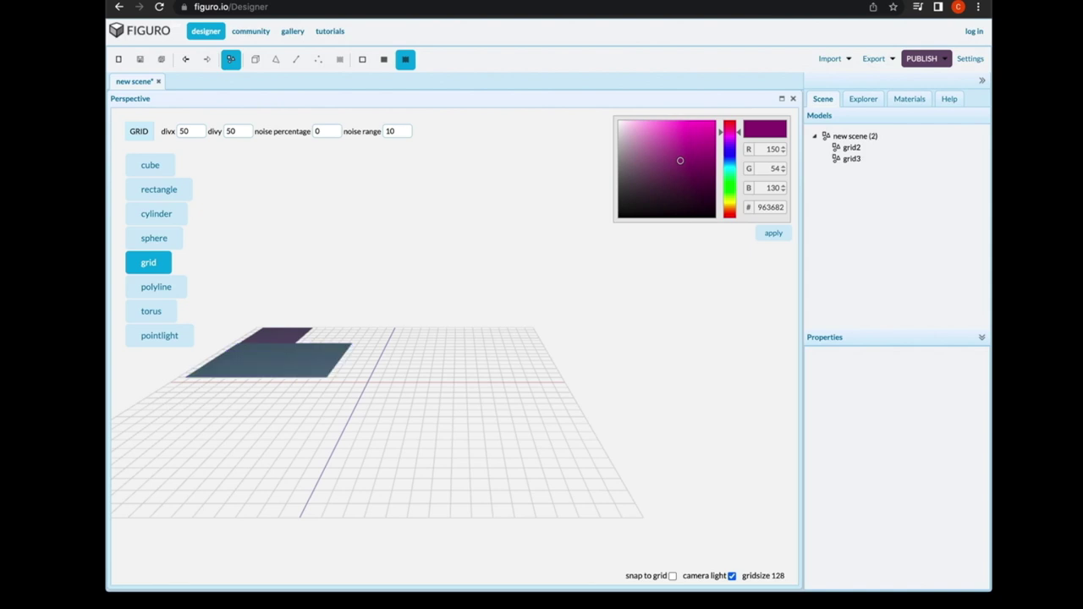
pyautogui.moveTo(309, 327); pyautogui.dragTo(415, 377)
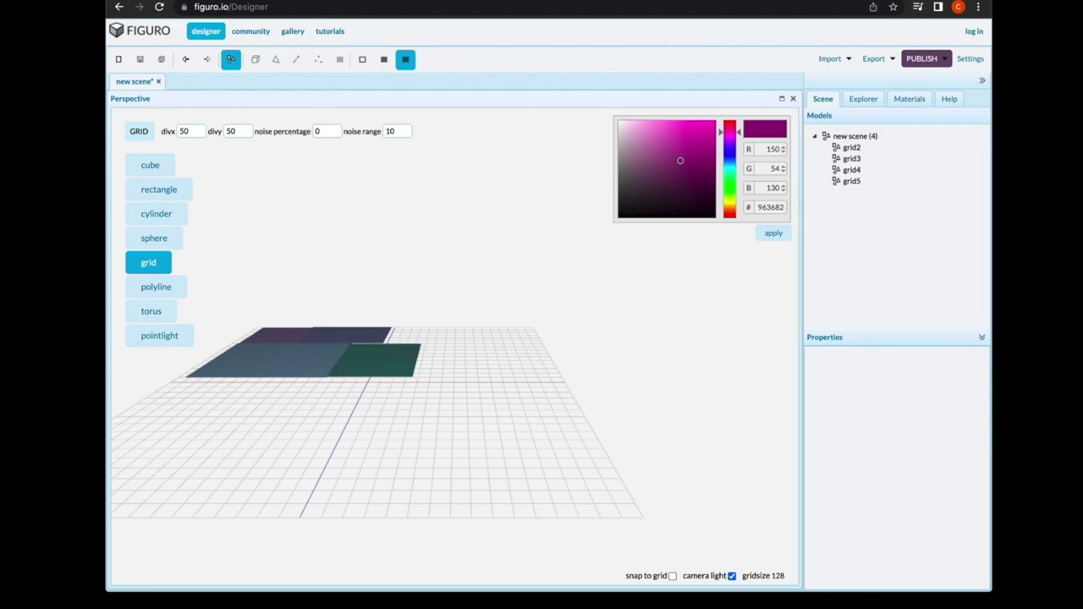
pyautogui.moveTo(391, 326); pyautogui.dragTo(489, 378)
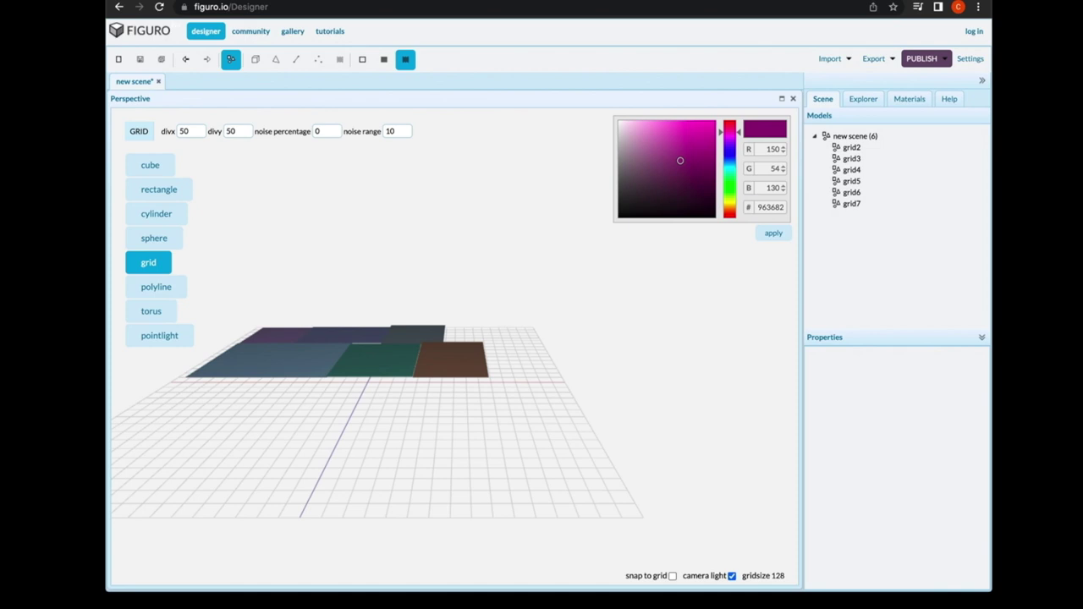
pyautogui.moveTo(445, 323); pyautogui.dragTo(525, 342)
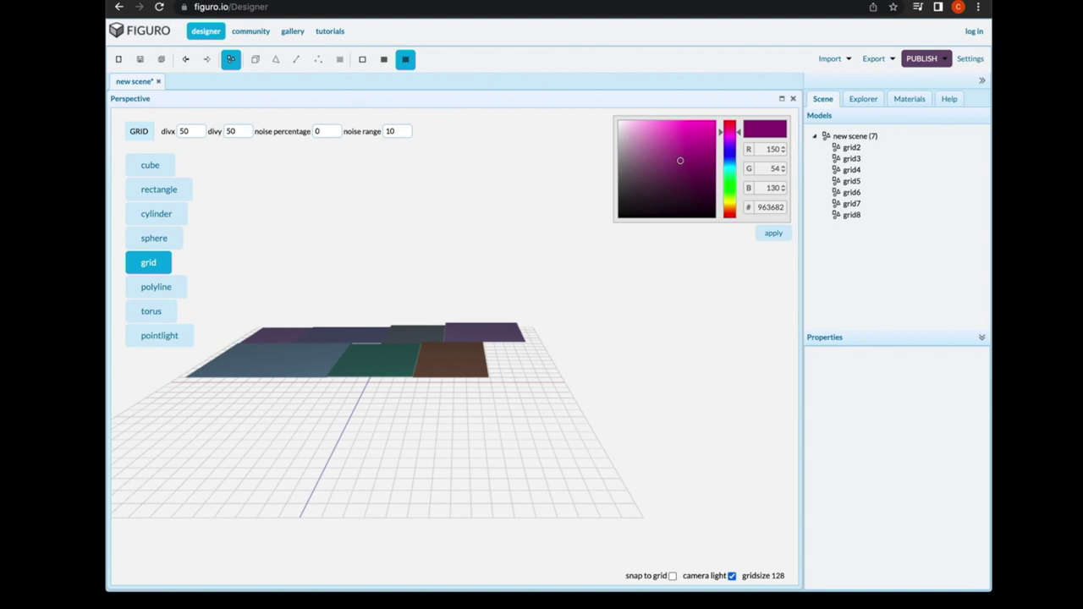
# - Recolor grid7, the last grid in the nearer row, to orange ed7c26
pyautogui.click(852, 204)
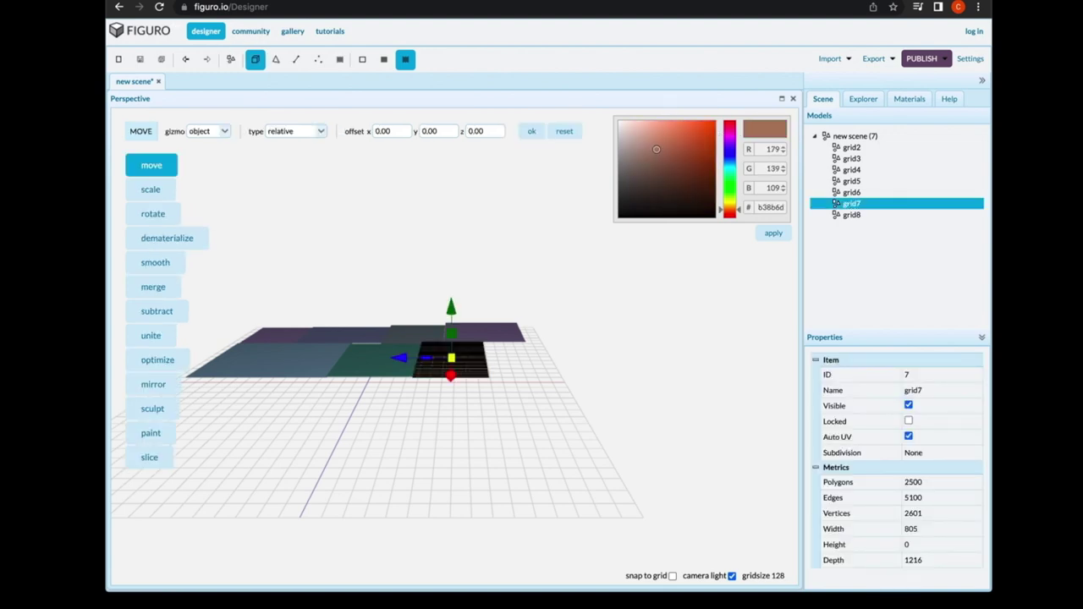
pyautogui.moveTo(655, 148)
pyautogui.mouseDown()
pyautogui.moveTo(685, 151)
pyautogui.moveTo(671, 132)
pyautogui.mouseUp()
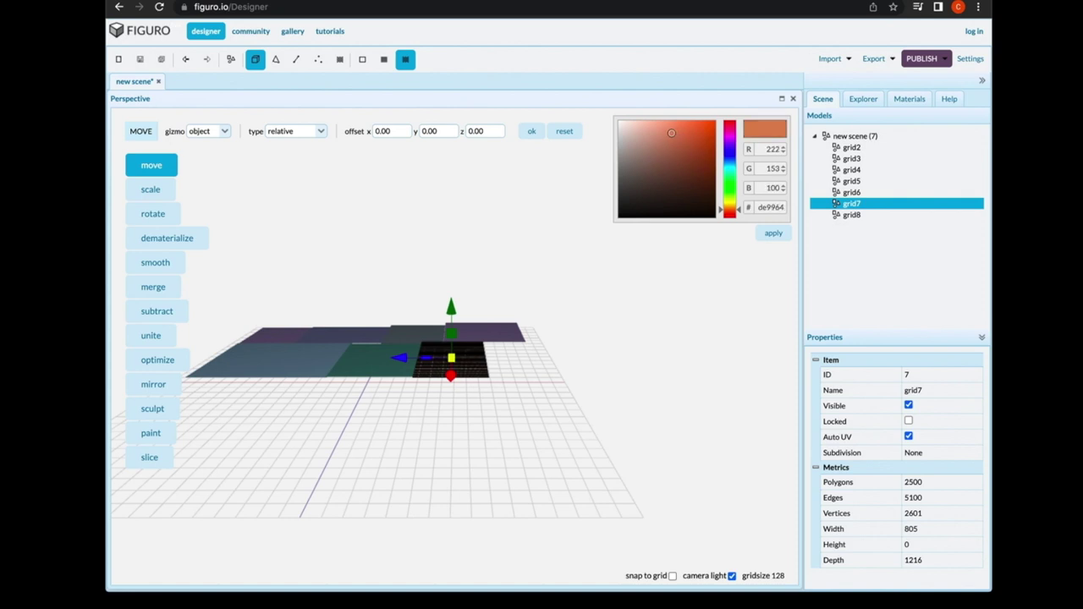
pyautogui.moveTo(671, 133); pyautogui.dragTo(699, 127)
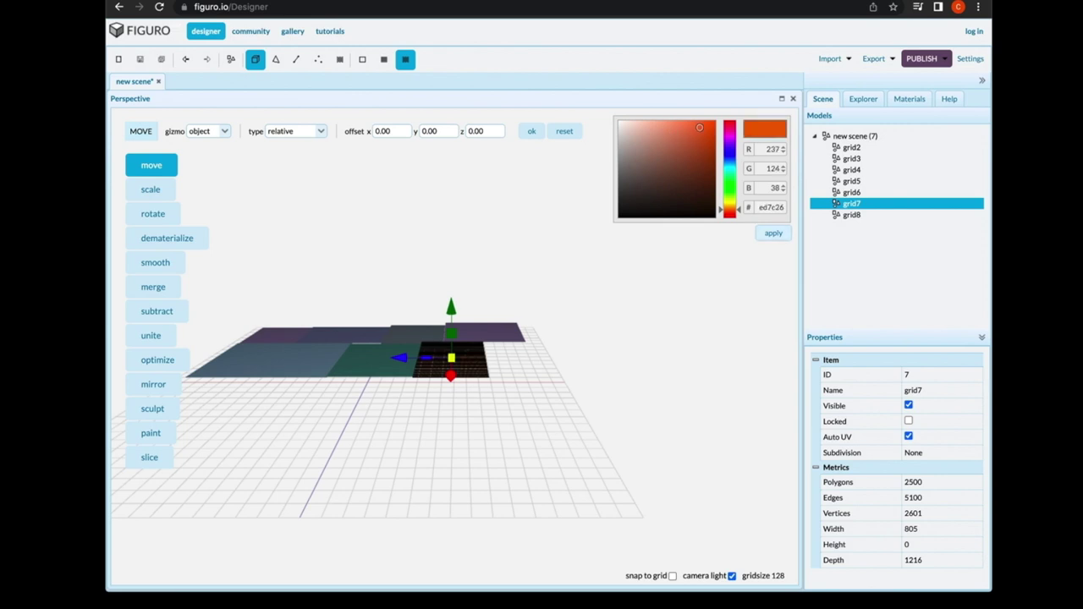
pyautogui.click(773, 232)
# - Recolor grid8, the last grid in the far row, to bright green 26f02d
pyautogui.click(850, 215)
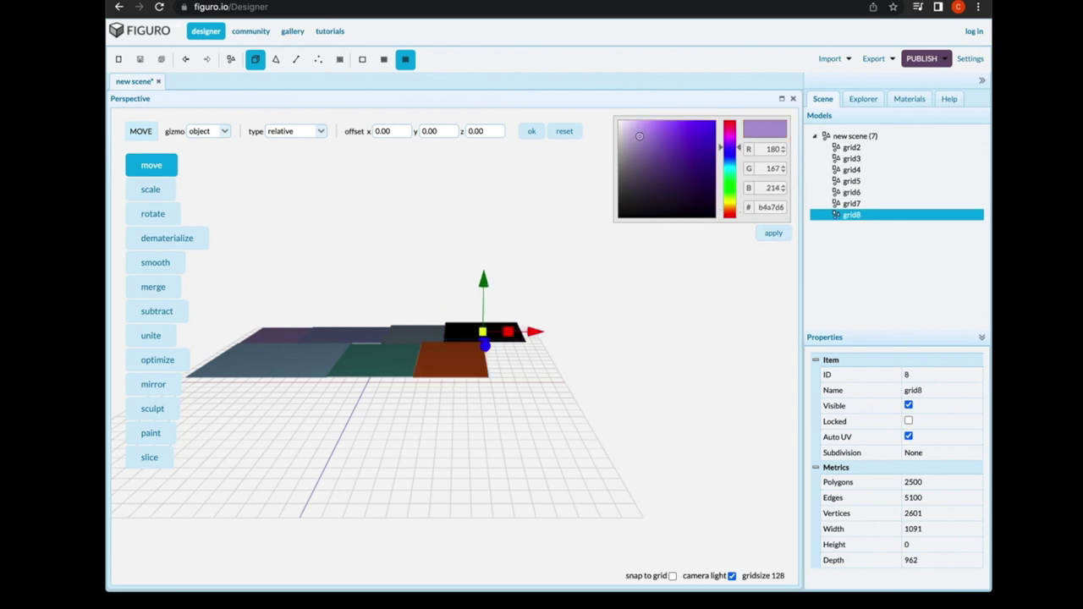
pyautogui.moveTo(639, 135)
pyautogui.mouseDown()
pyautogui.moveTo(729, 165)
pyautogui.moveTo(729, 183)
pyautogui.mouseUp()
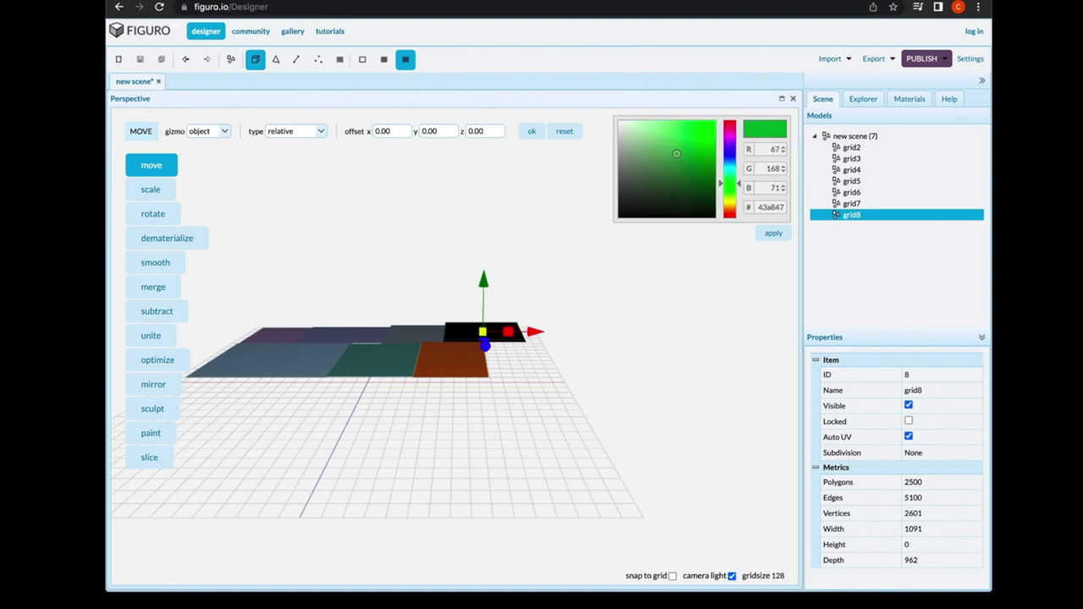
pyautogui.moveTo(676, 153); pyautogui.dragTo(699, 126)
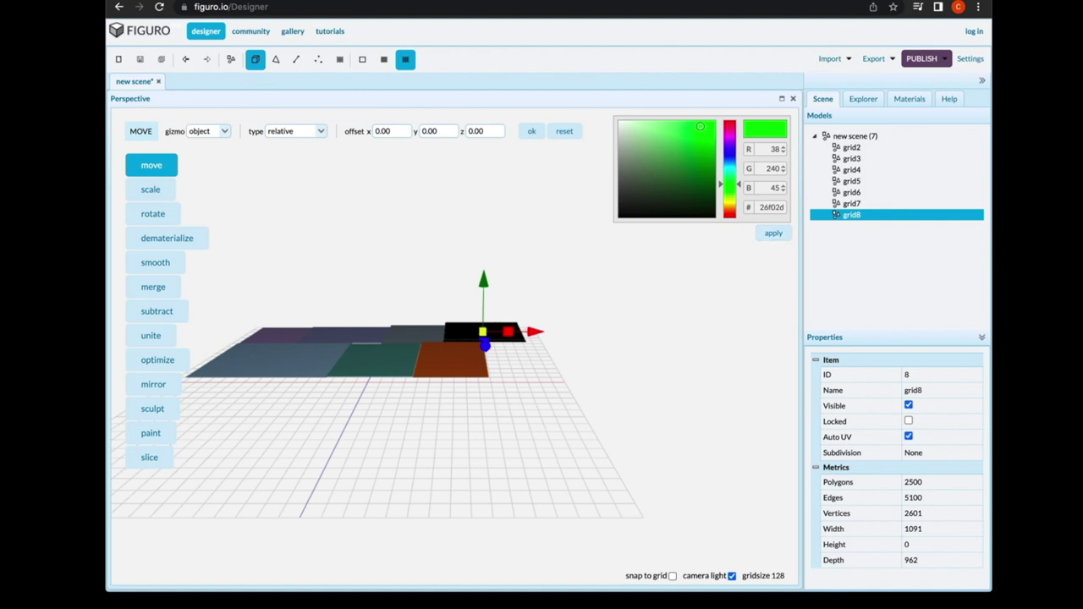
# - Recolor grid6, the far-row grid beside the green one, to blue 0085fa
pyautogui.click(423, 334)
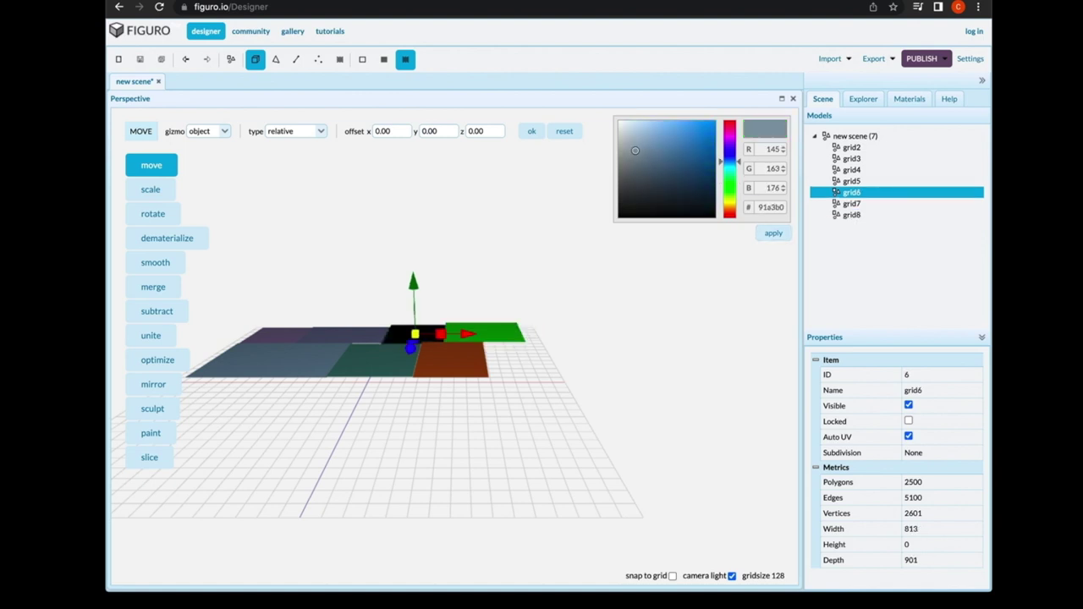
pyautogui.moveTo(635, 150)
pyautogui.mouseDown()
pyautogui.moveTo(715, 152)
pyautogui.moveTo(714, 124)
pyautogui.mouseUp()
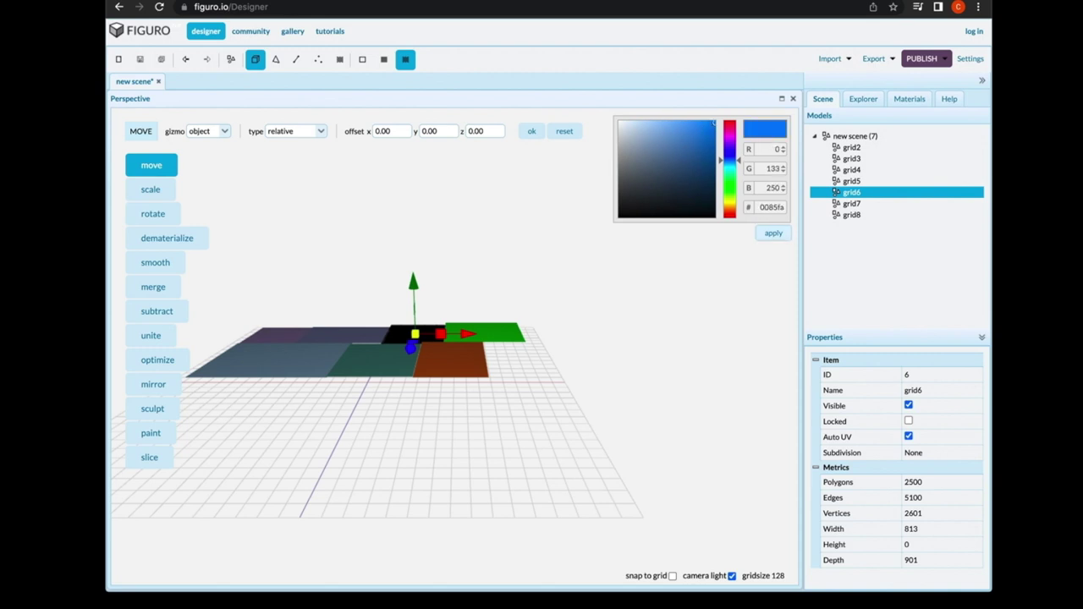
pyautogui.click(773, 233)
# - Recolor grid5, the middle grid of the nearer row, to cyan 08f3ff
pyautogui.click(851, 181)
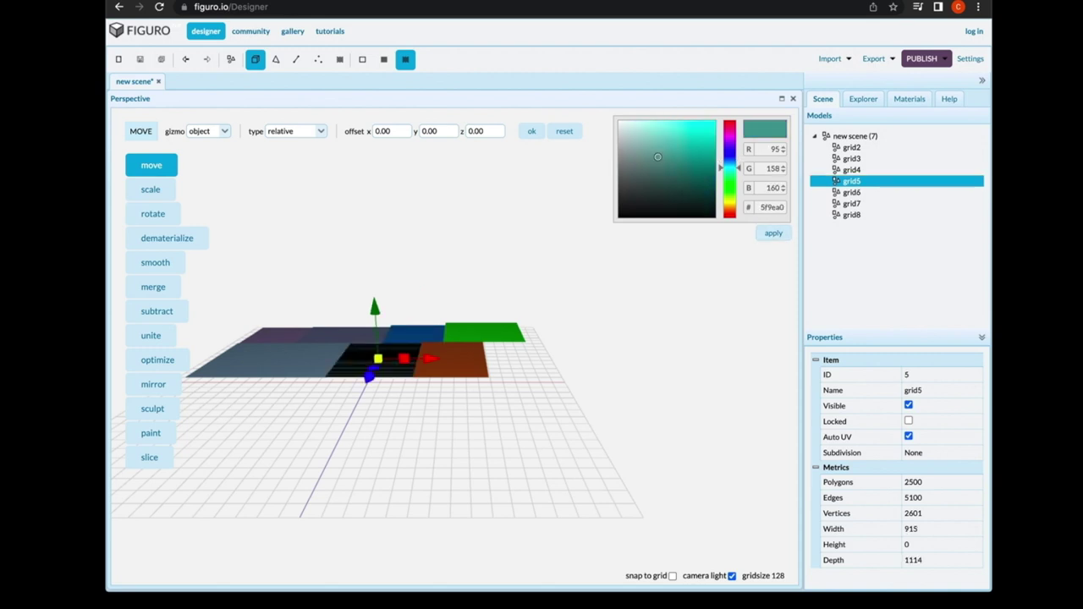
pyautogui.moveTo(658, 157); pyautogui.dragTo(712, 121)
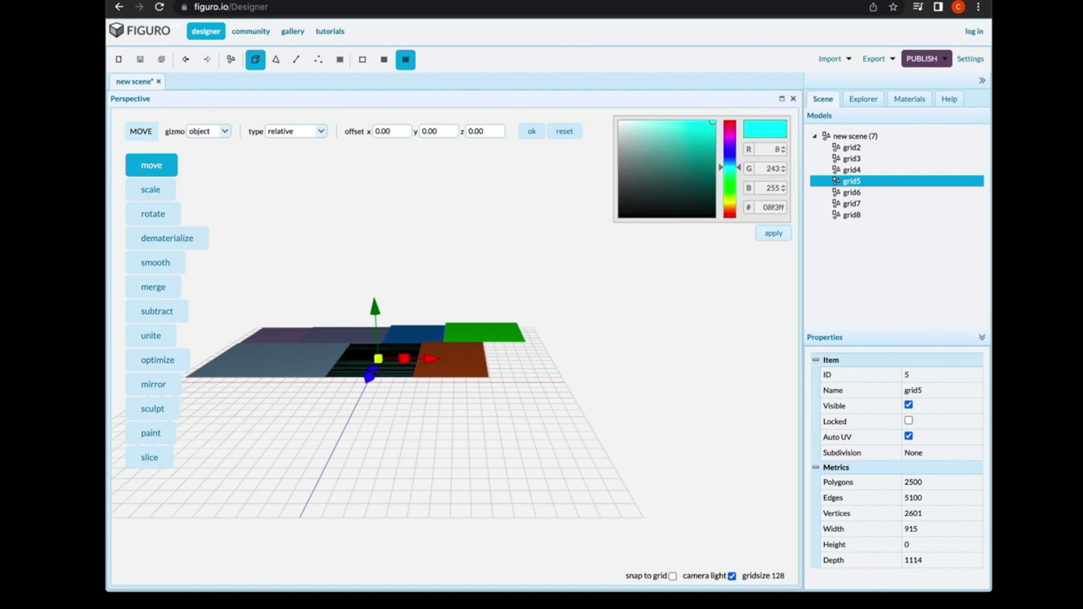
# - Recolor grid3, the large first grid of the nearer row, to light peach ffc59c
pyautogui.click(273, 361)
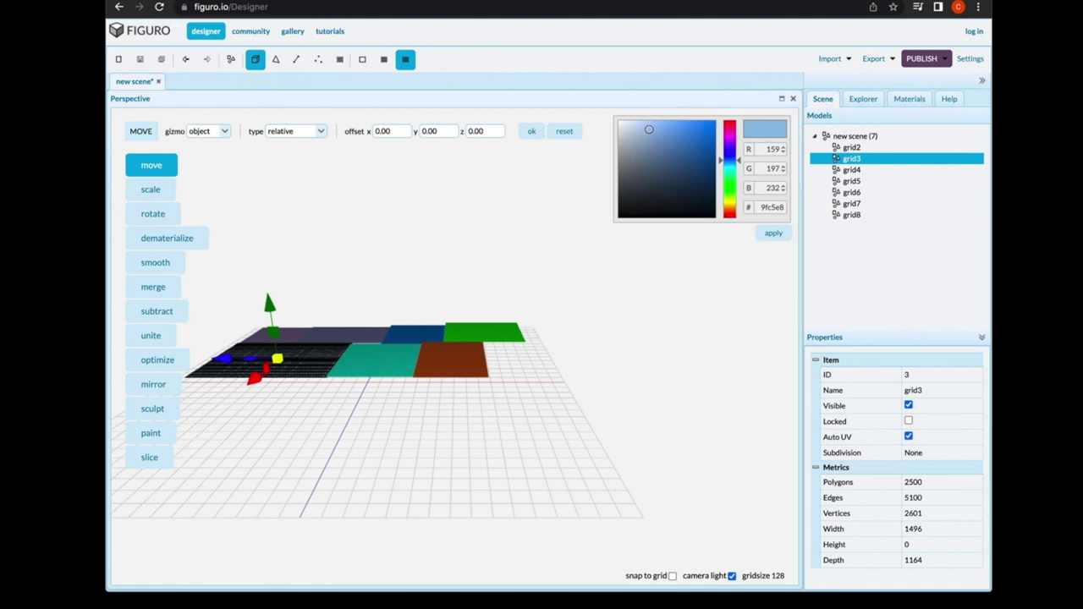
pyautogui.moveTo(730, 159); pyautogui.dragTo(729, 209)
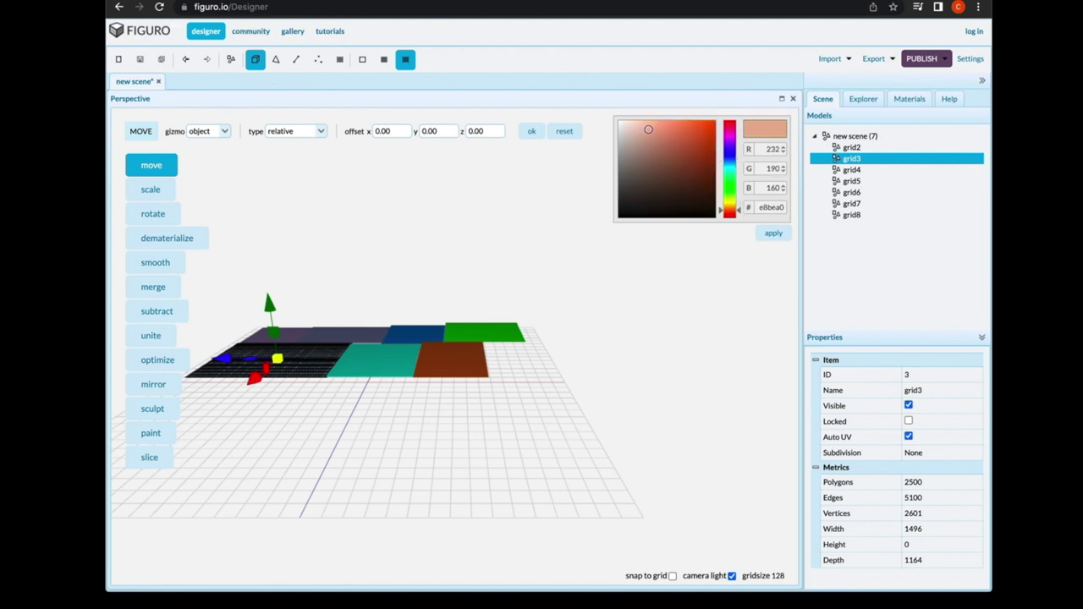
pyautogui.moveTo(649, 129); pyautogui.dragTo(700, 125)
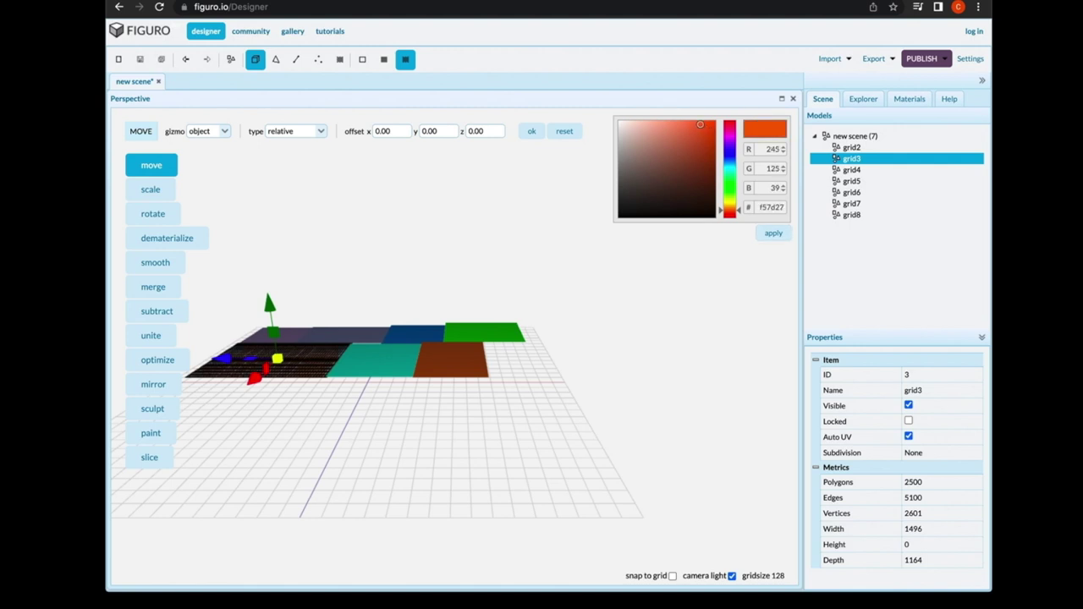
pyautogui.click(231, 59)
pyautogui.click(255, 59)
pyautogui.moveTo(700, 124); pyautogui.dragTo(655, 122)
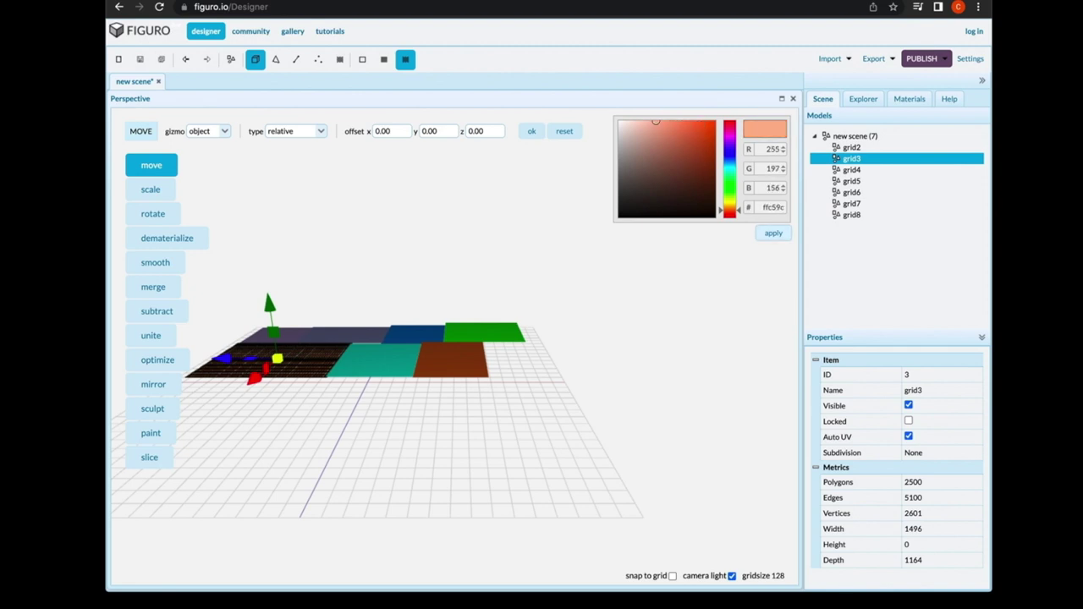
# - Draw seven more grids covering the floor's right side down to its near corner, plus one below the cyan grid
pyautogui.click(231, 60)
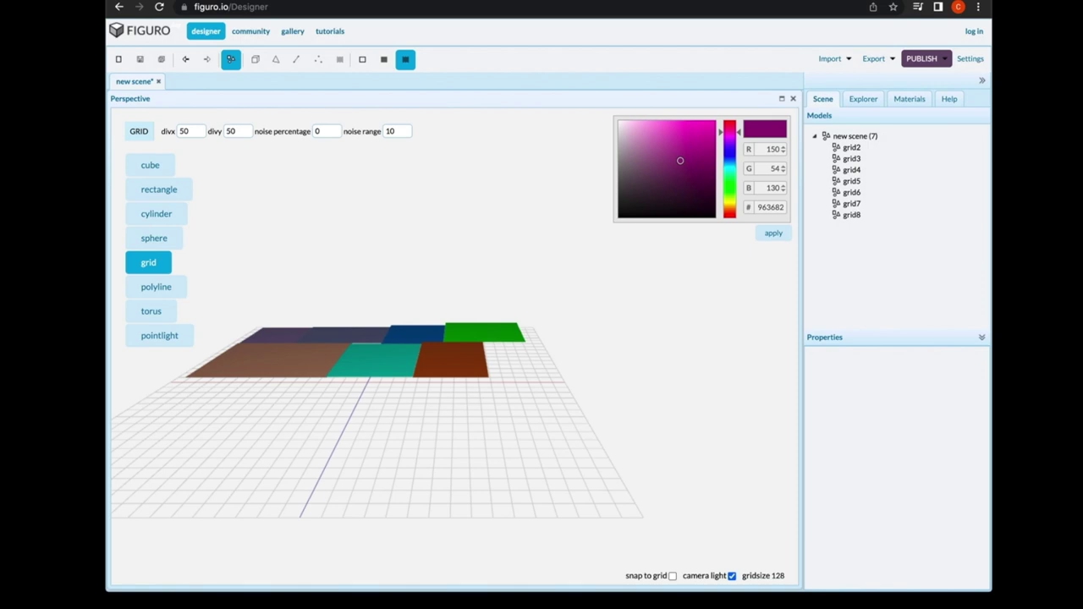
pyautogui.scroll(4, 455, 347)
pyautogui.scroll(-6, 455, 347)
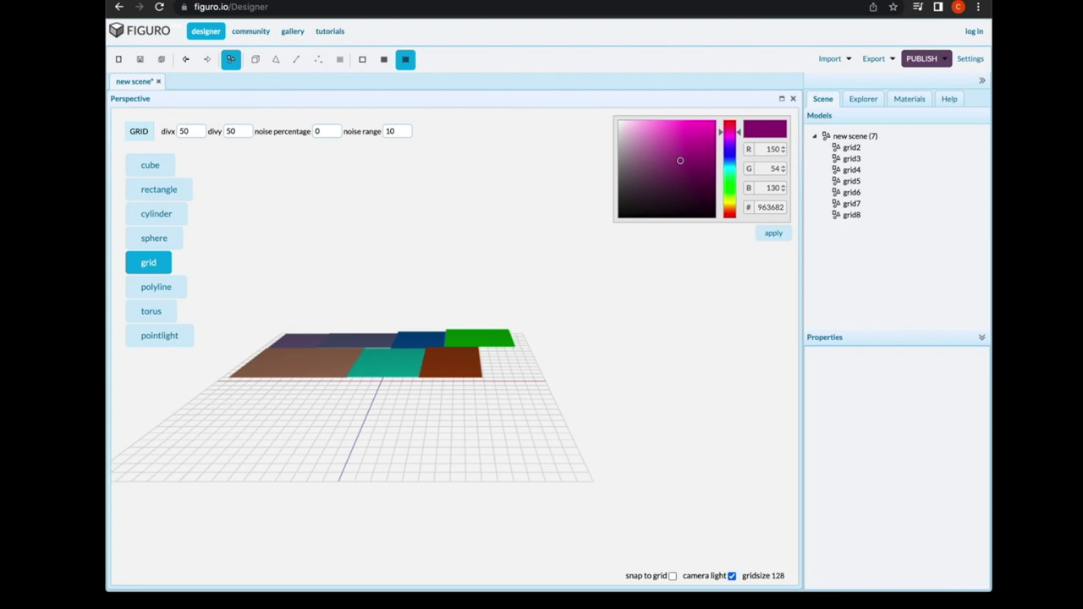
pyautogui.moveTo(480, 347); pyautogui.dragTo(569, 432)
pyautogui.moveTo(499, 430); pyautogui.dragTo(593, 479)
pyautogui.moveTo(433, 378); pyautogui.dragTo(504, 462)
pyautogui.moveTo(435, 459); pyautogui.dragTo(506, 481)
pyautogui.moveTo(345, 378); pyautogui.dragTo(433, 400)
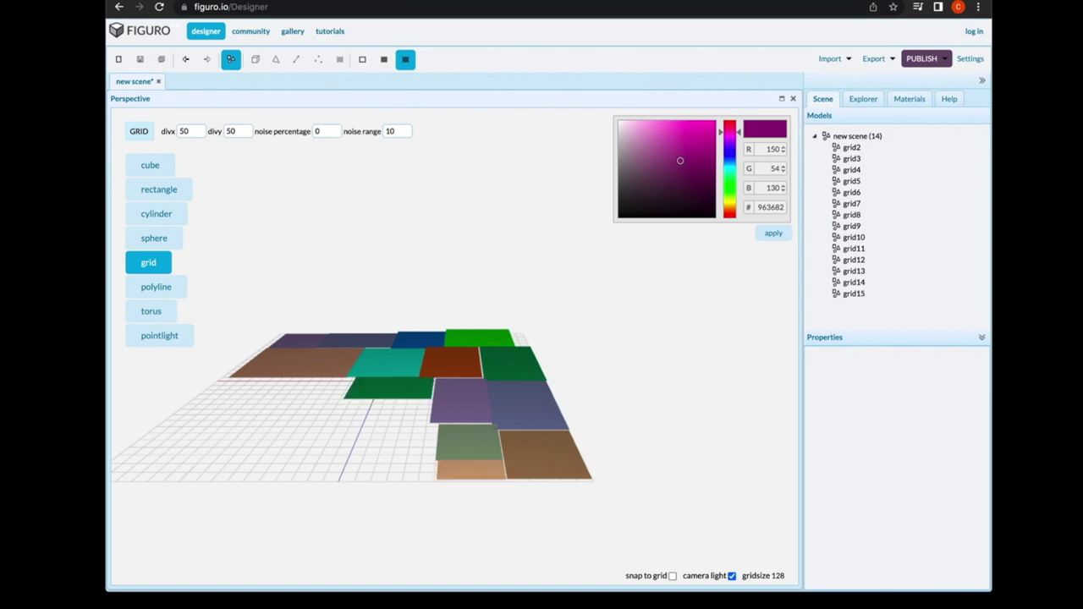
# - Draw three more grids below the green one under the cyan grid, continuing the column to the floor's near edge
pyautogui.click(347, 398)
pyautogui.click(342, 403)
pyautogui.moveTo(345, 400); pyautogui.dragTo(432, 426)
pyautogui.moveTo(333, 425); pyautogui.dragTo(437, 457)
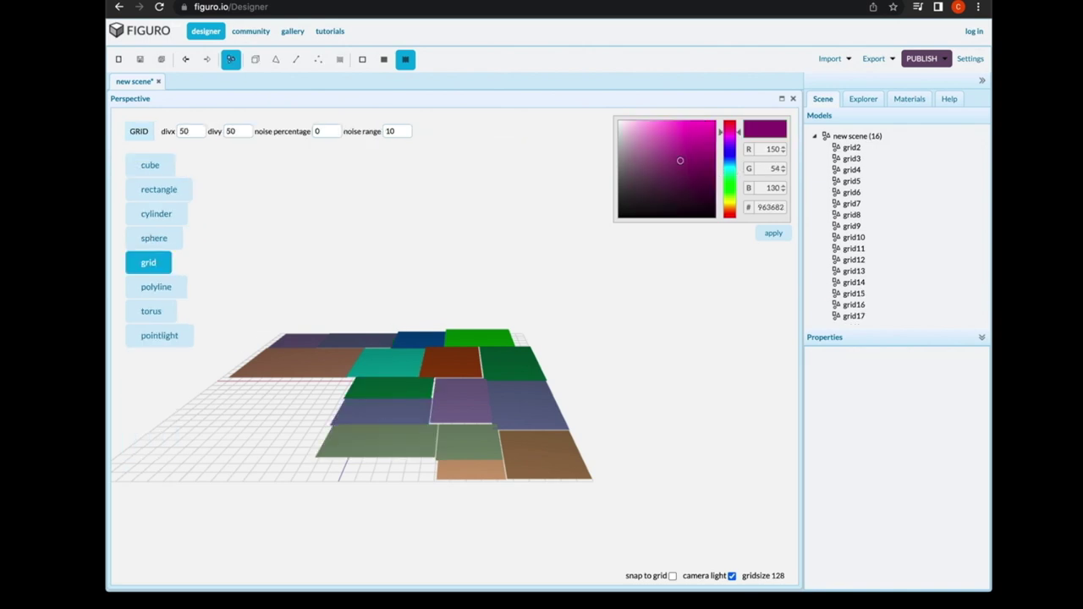
pyautogui.moveTo(316, 457); pyautogui.dragTo(438, 482)
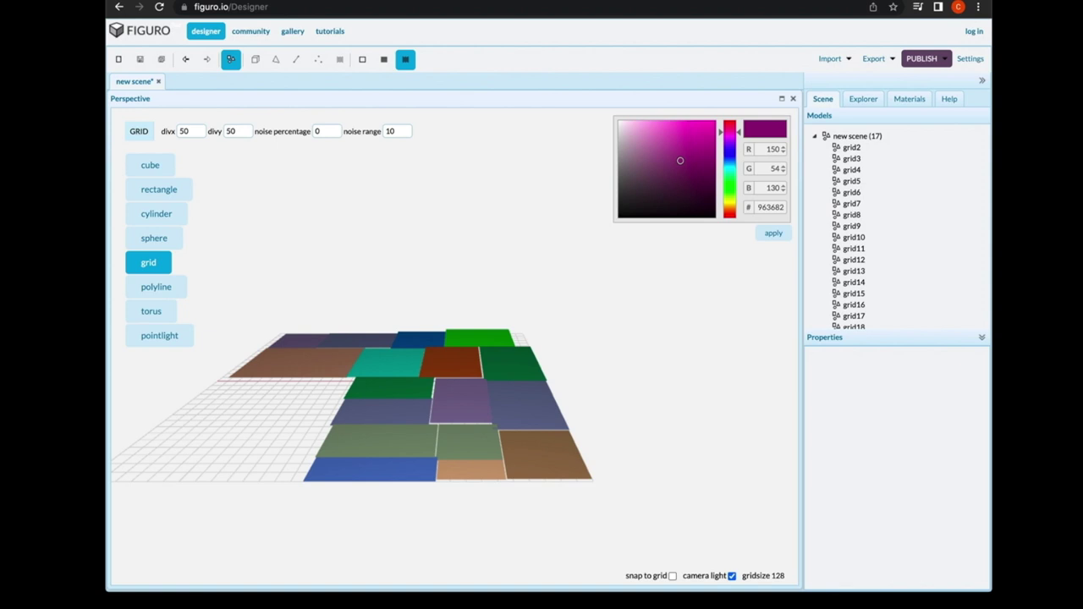
# - Draw three adjoining grids to the left of the middle column and one small separate grid farther left
pyautogui.moveTo(286, 378)
pyautogui.mouseDown()
pyautogui.moveTo(339, 403)
pyautogui.moveTo(327, 436)
pyautogui.mouseUp()
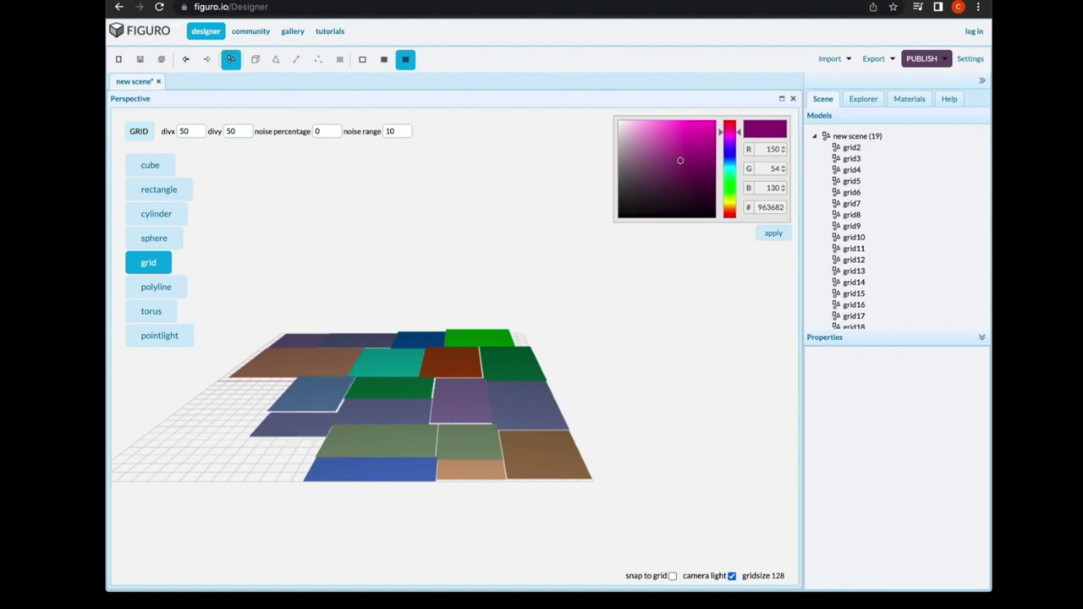
pyautogui.moveTo(253, 438); pyautogui.dragTo(315, 459)
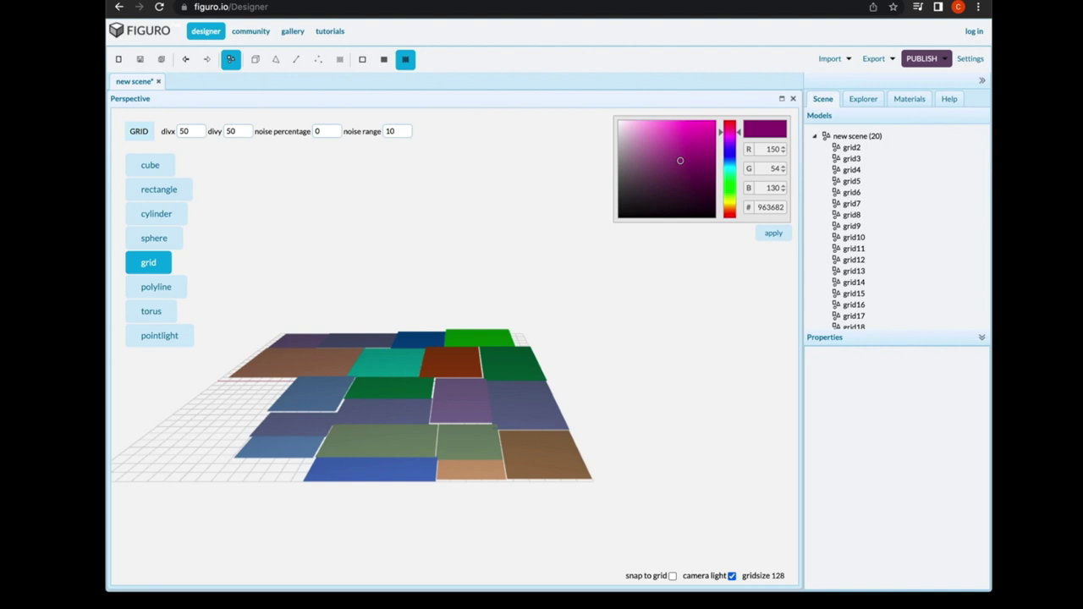
pyautogui.moveTo(273, 389); pyautogui.dragTo(228, 404)
pyautogui.scroll(-3, 265, 383)
pyautogui.scroll(5, 265, 383)
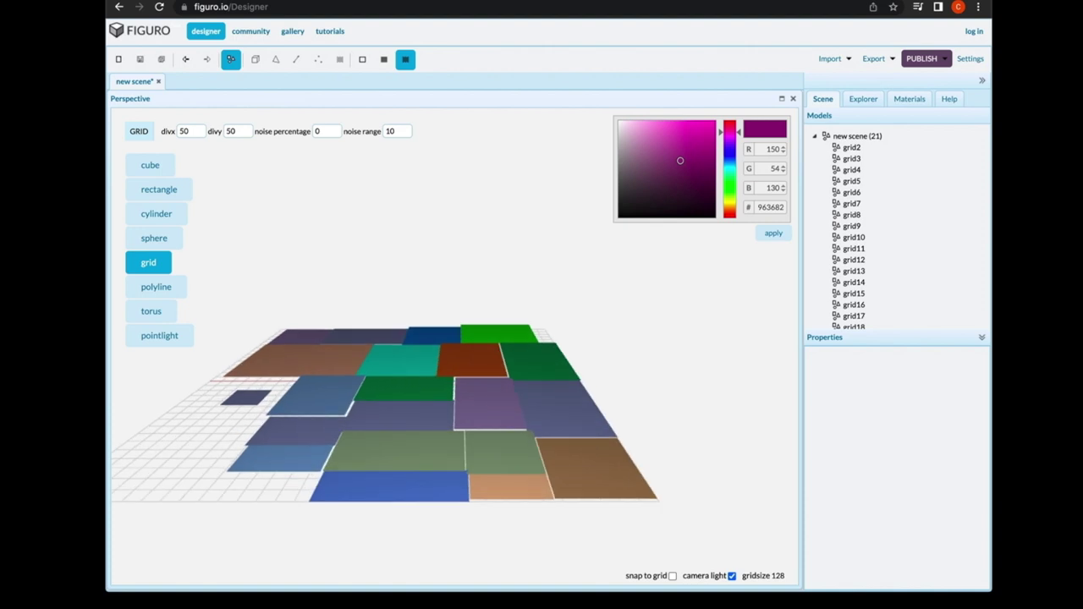
# - Draw two grids along the floor's near edge, a large grid at the left side, and one covering the small separate grid
pyautogui.moveTo(233, 474); pyautogui.dragTo(311, 498)
pyautogui.scroll(-4, 385, 413)
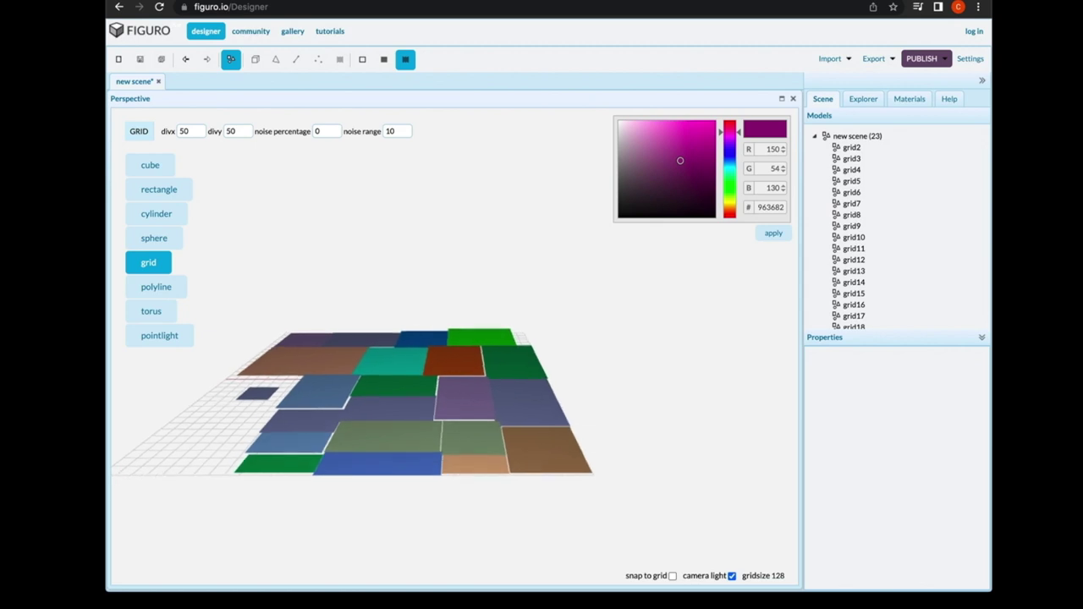
pyautogui.scroll(5, 385, 413)
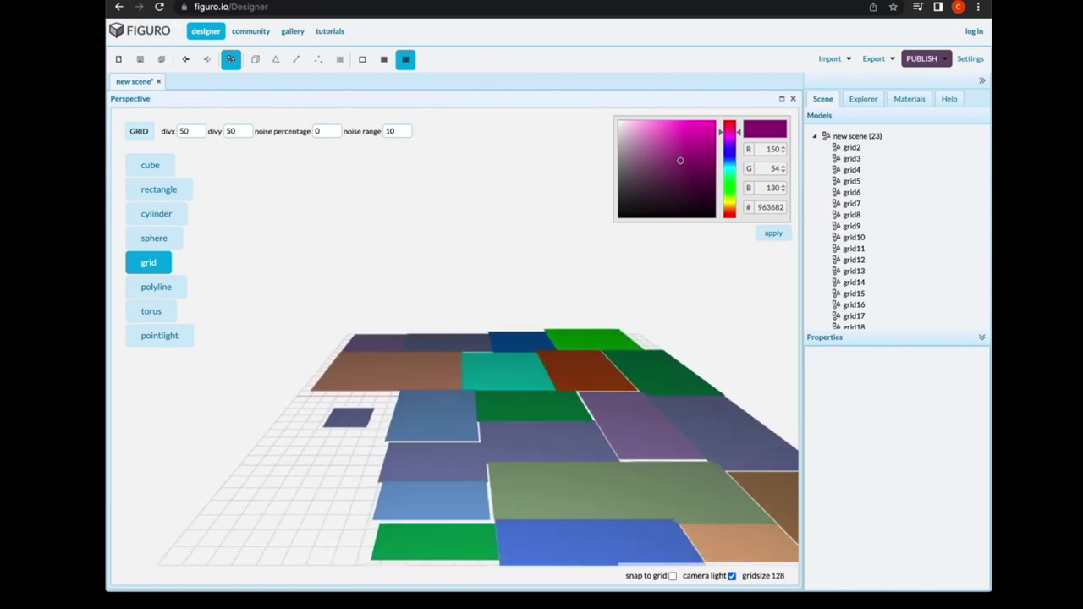
pyautogui.moveTo(281, 423); pyautogui.dragTo(364, 526)
pyautogui.moveTo(356, 402)
pyautogui.mouseDown()
pyautogui.moveTo(359, 411)
pyautogui.moveTo(341, 406)
pyautogui.moveTo(392, 424)
pyautogui.mouseUp()
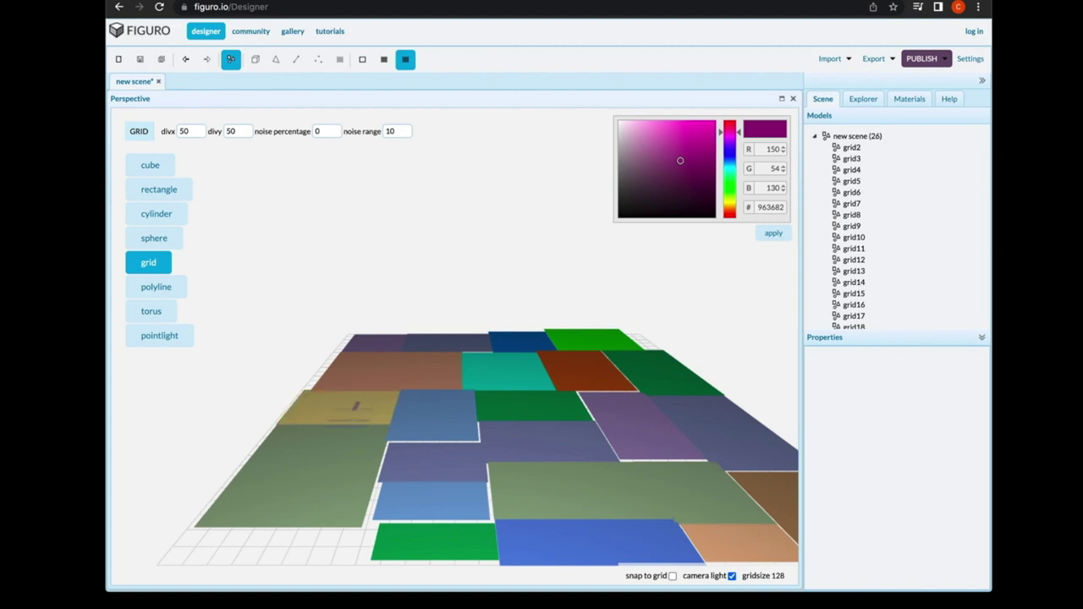
pyautogui.moveTo(364, 560); pyautogui.dragTo(227, 534)
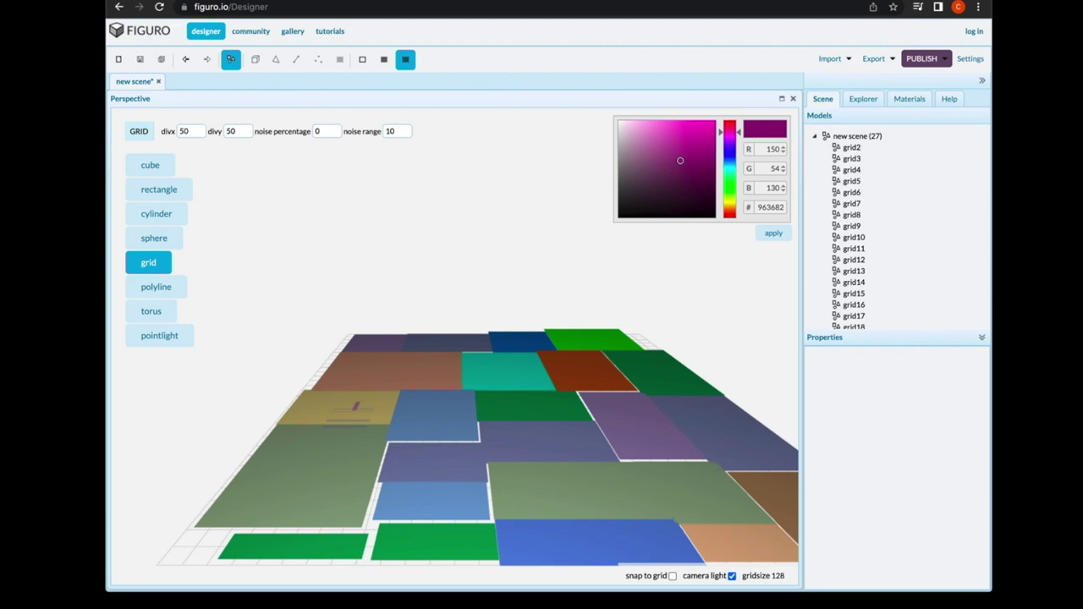
# - Recolor grid12, the purple grid in the middle row, to vivid violet 6d36f7
pyautogui.click(837, 304)
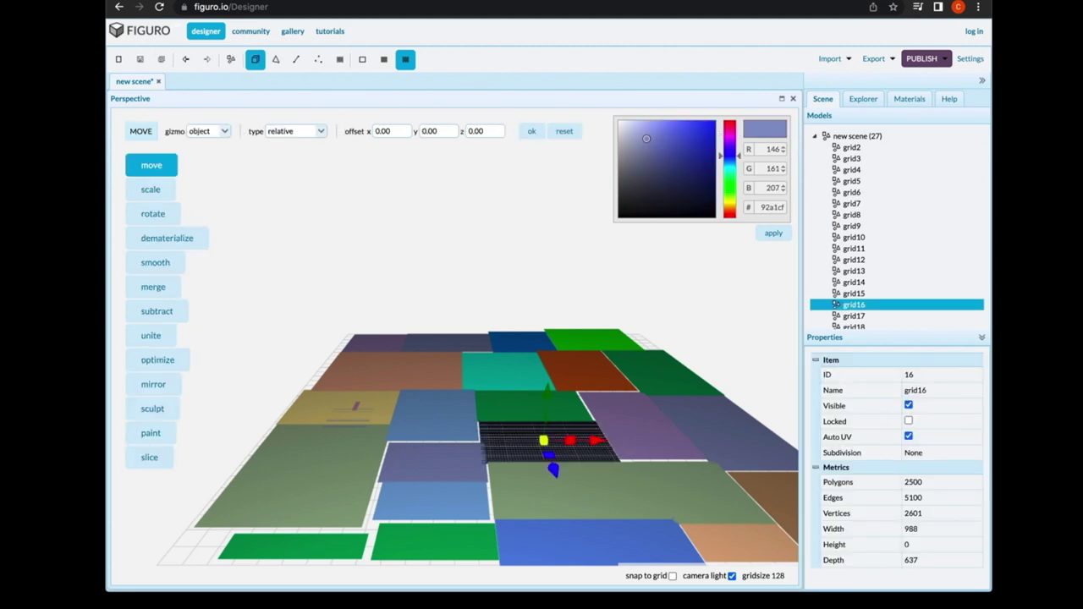
pyautogui.click(645, 439)
pyautogui.scroll(-5, 650, 474)
pyautogui.scroll(3, 649, 474)
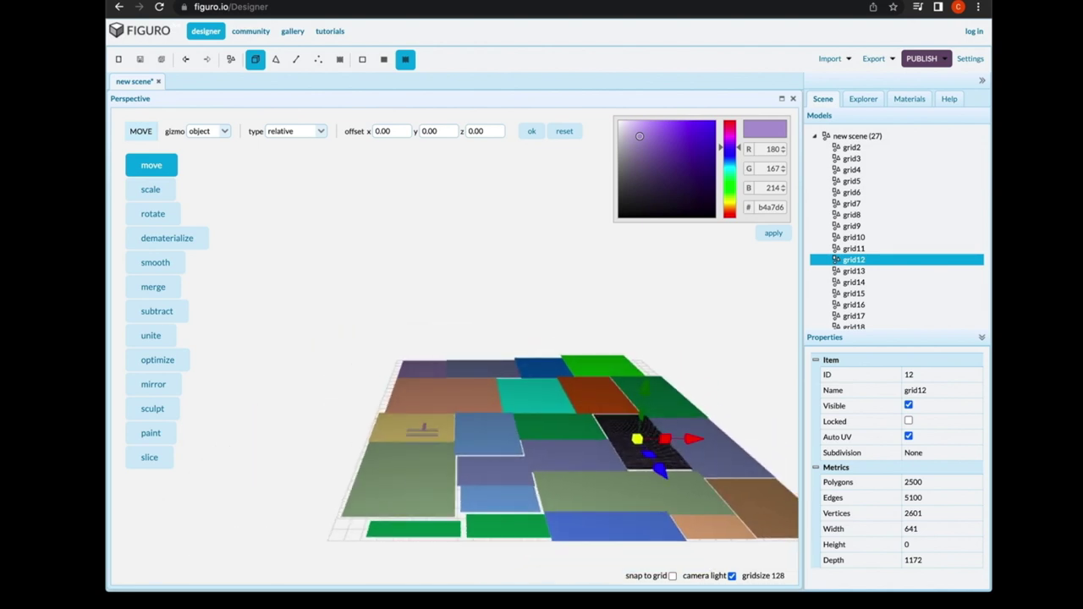
pyautogui.click(231, 59)
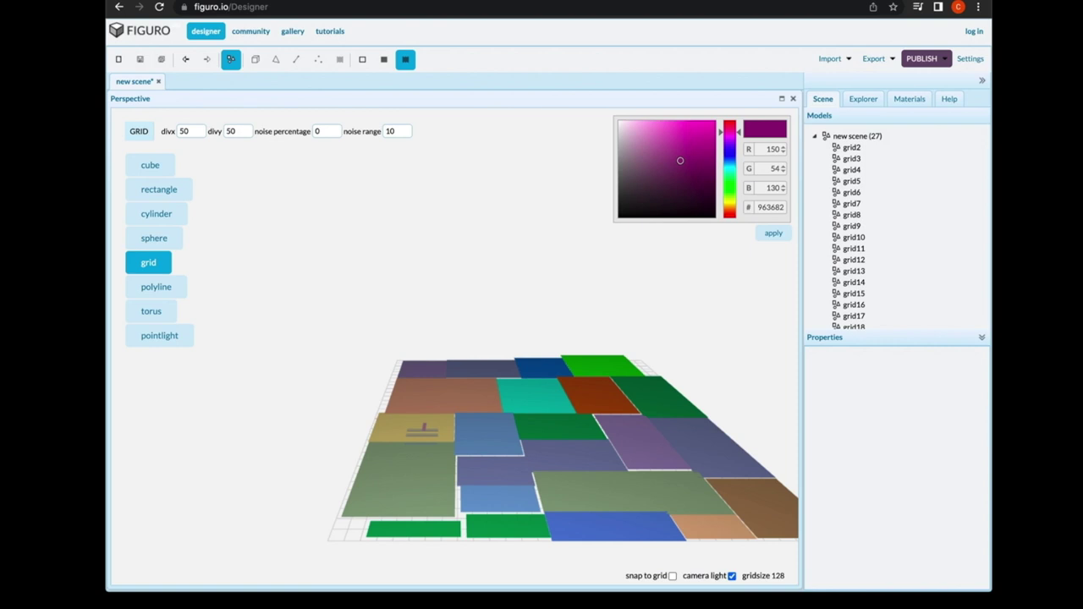
pyautogui.click(645, 440)
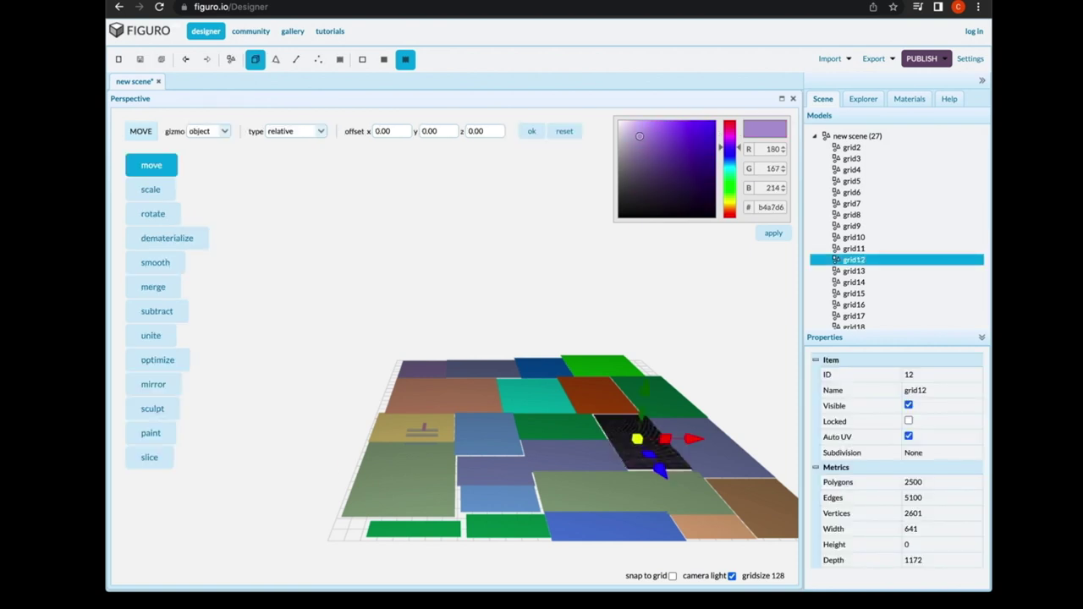
pyautogui.moveTo(639, 136); pyautogui.dragTo(694, 123)
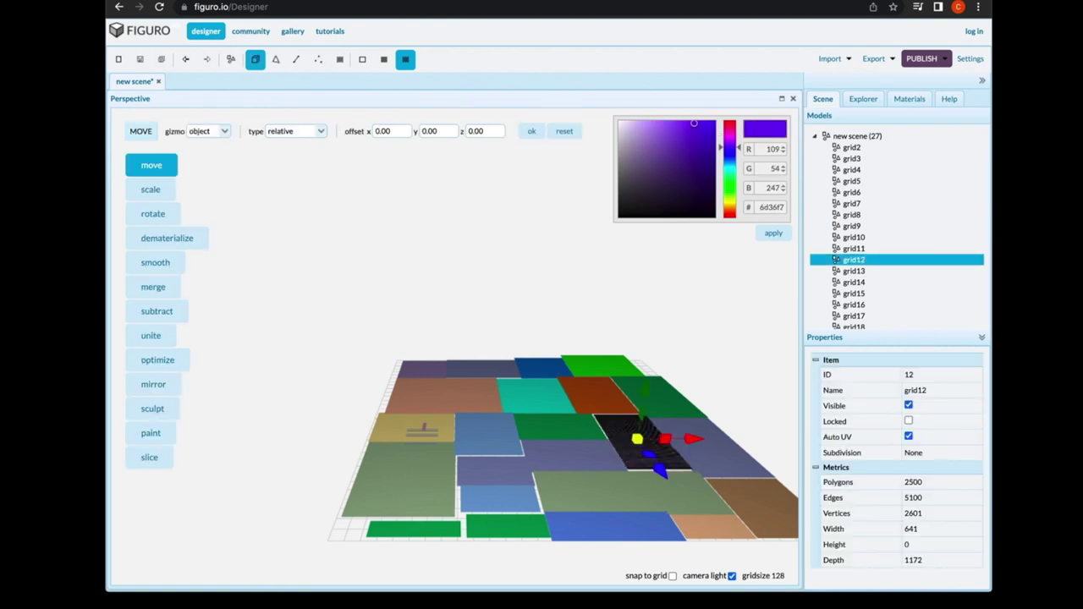
pyautogui.click(774, 234)
# - Recolor grid10 at the floor's right edge to blue 134af0 and grid15 below the cyan grid to mint 3efabb
pyautogui.click(716, 447)
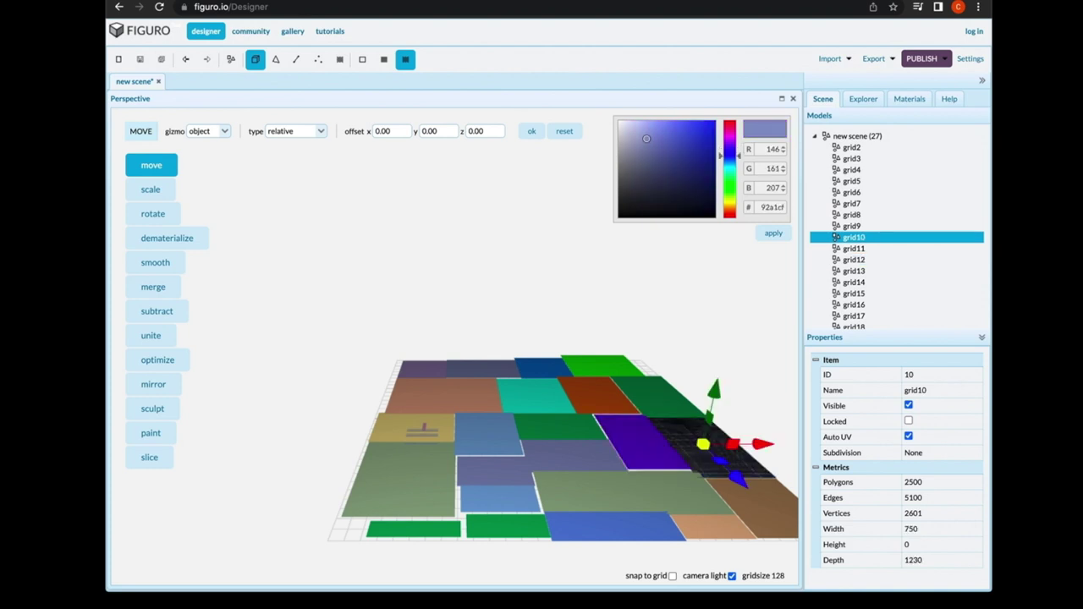
pyautogui.moveTo(645, 138); pyautogui.dragTo(707, 126)
pyautogui.click(774, 232)
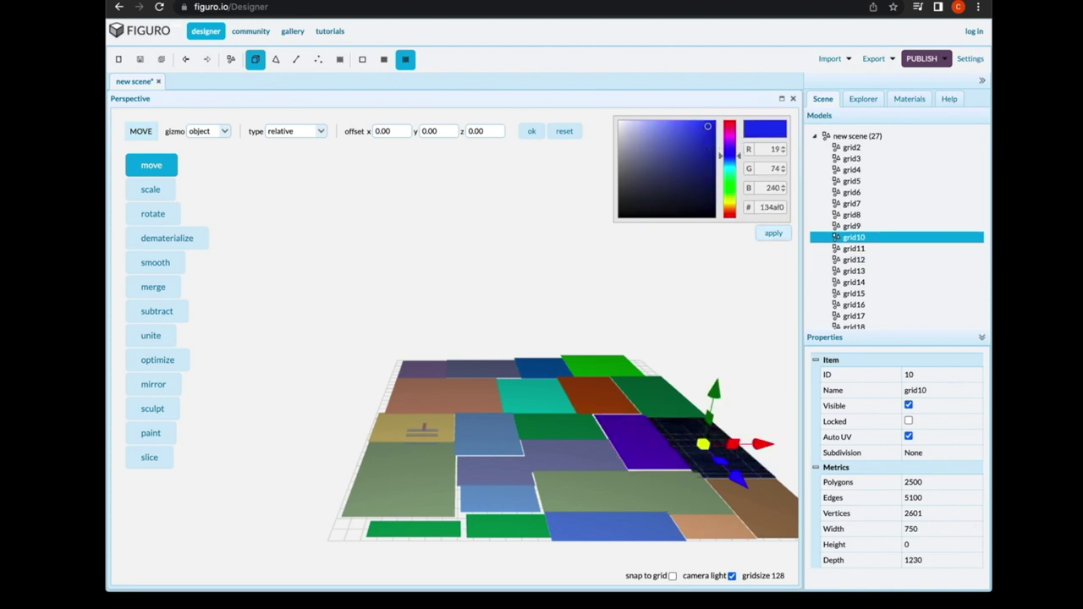
pyautogui.click(853, 293)
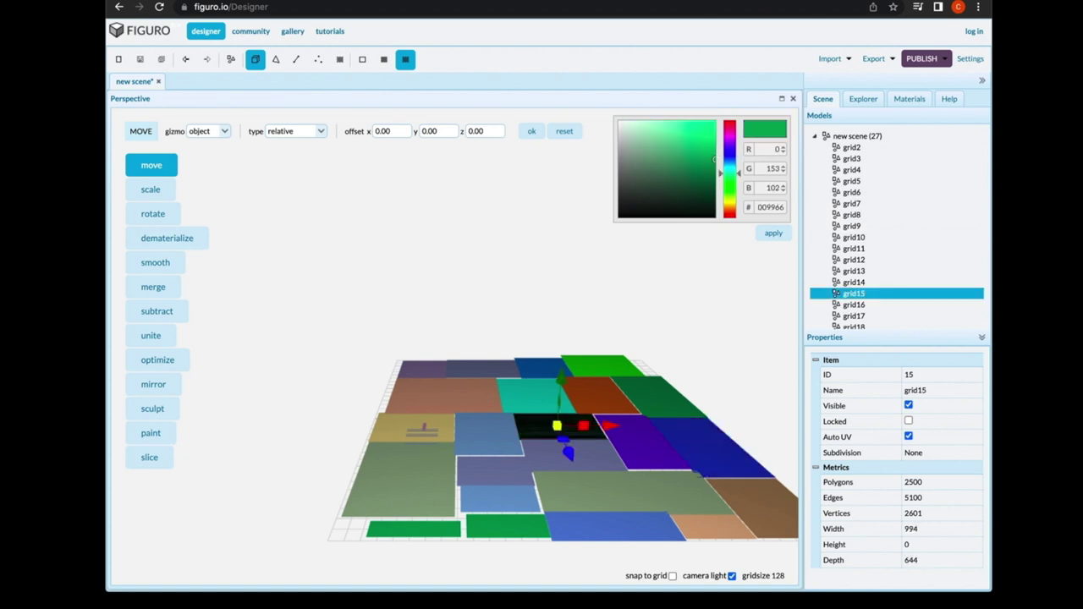
pyautogui.moveTo(714, 159); pyautogui.dragTo(691, 123)
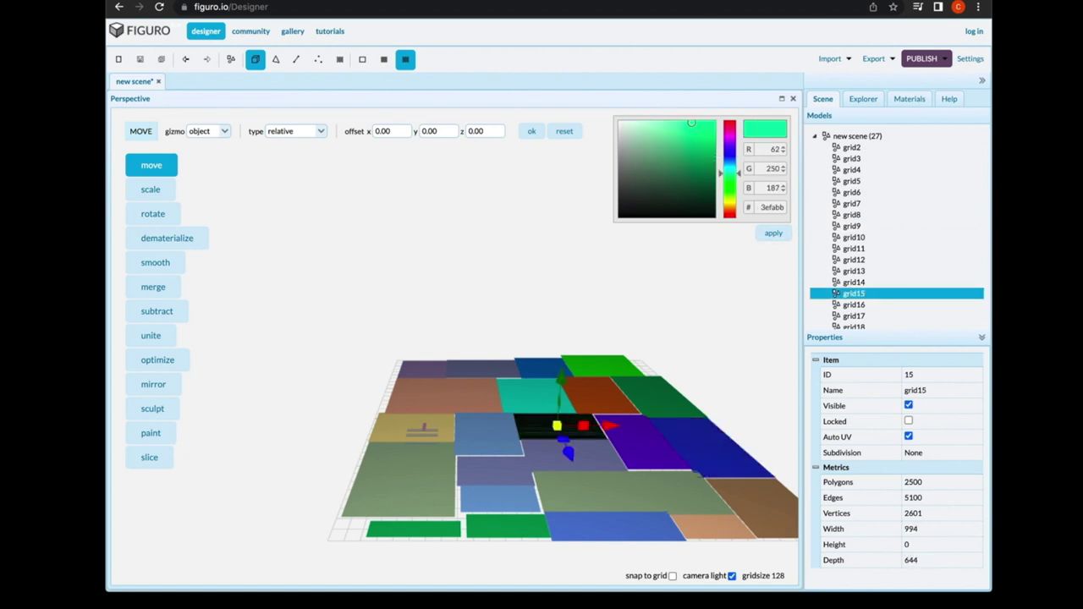
# - Recolor grid19, the blue grid beside the mint one, to slate gray 6b7987
pyautogui.click(488, 434)
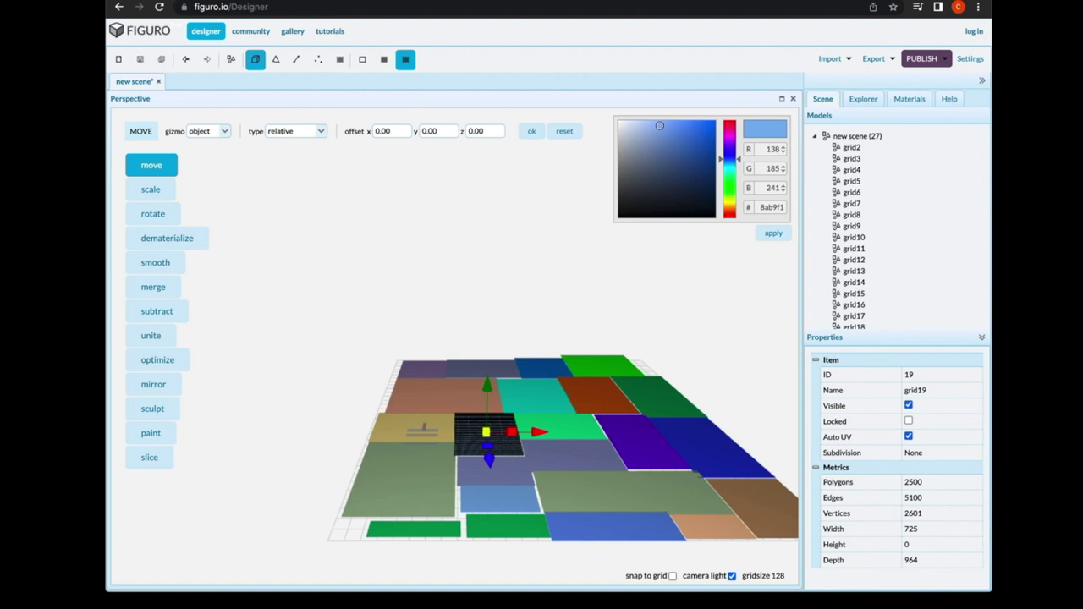
pyautogui.click(644, 166)
pyautogui.click(773, 232)
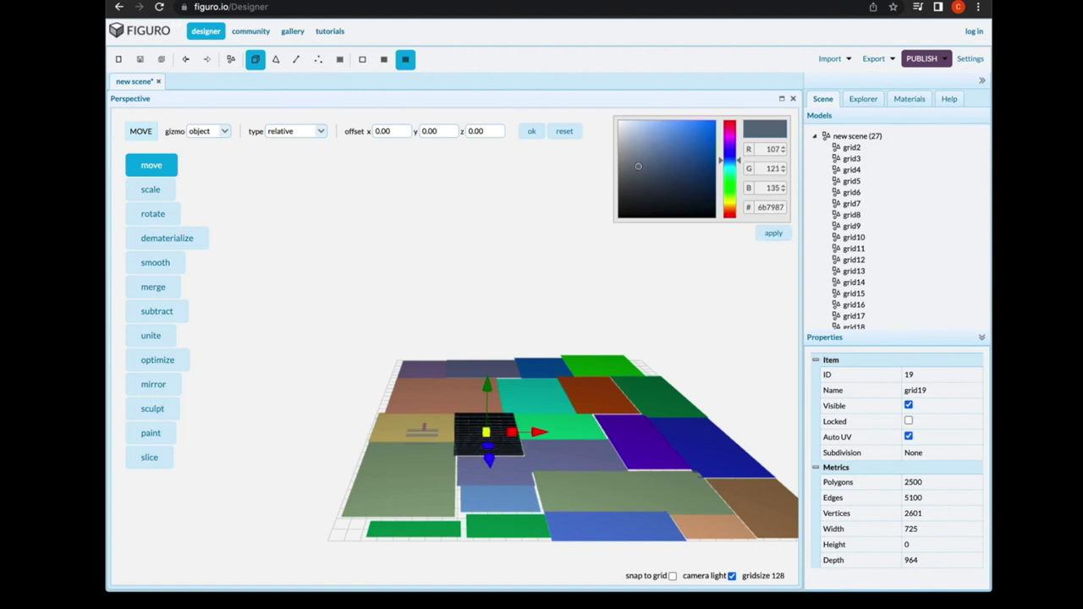
# - Recolor the large brown grid at the floor's near right corner to red
pyautogui.click(753, 507)
pyautogui.moveTo(662, 144); pyautogui.dragTo(709, 123)
pyautogui.click(773, 233)
pyautogui.click(773, 233)
# - Recolor grid25, the large sage grid at the floor's left side, to bright green 6eff14
pyautogui.click(854, 315)
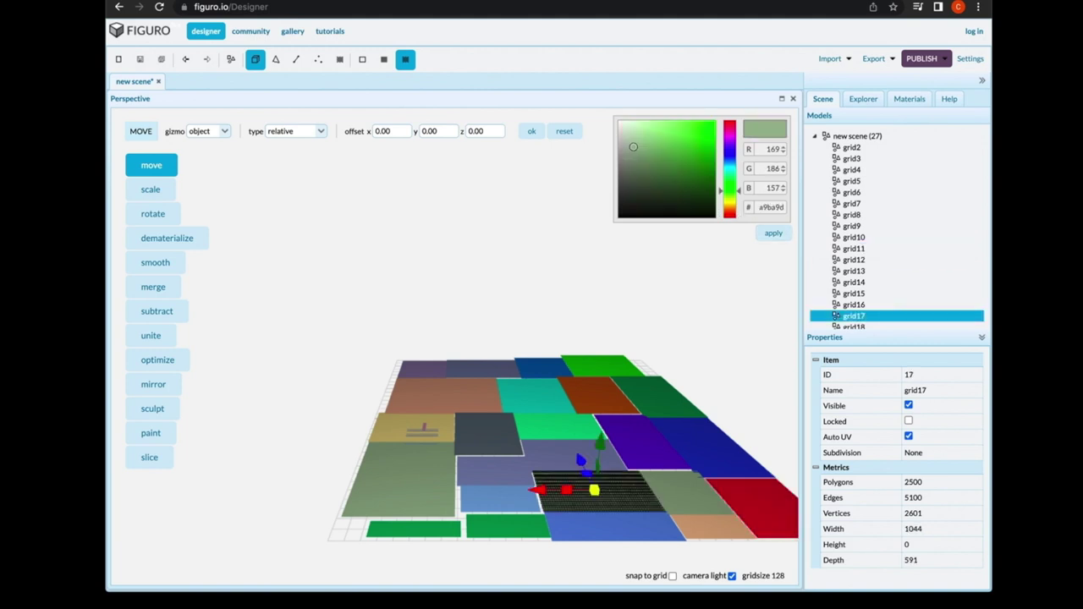
pyautogui.click(499, 499)
pyautogui.click(404, 480)
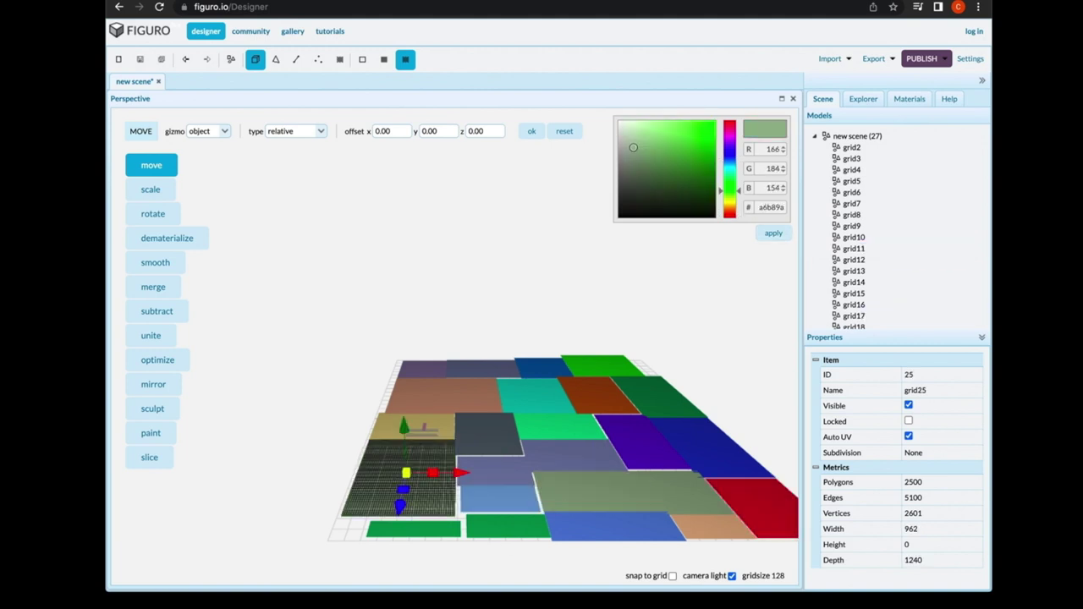
pyautogui.moveTo(633, 147); pyautogui.dragTo(707, 123)
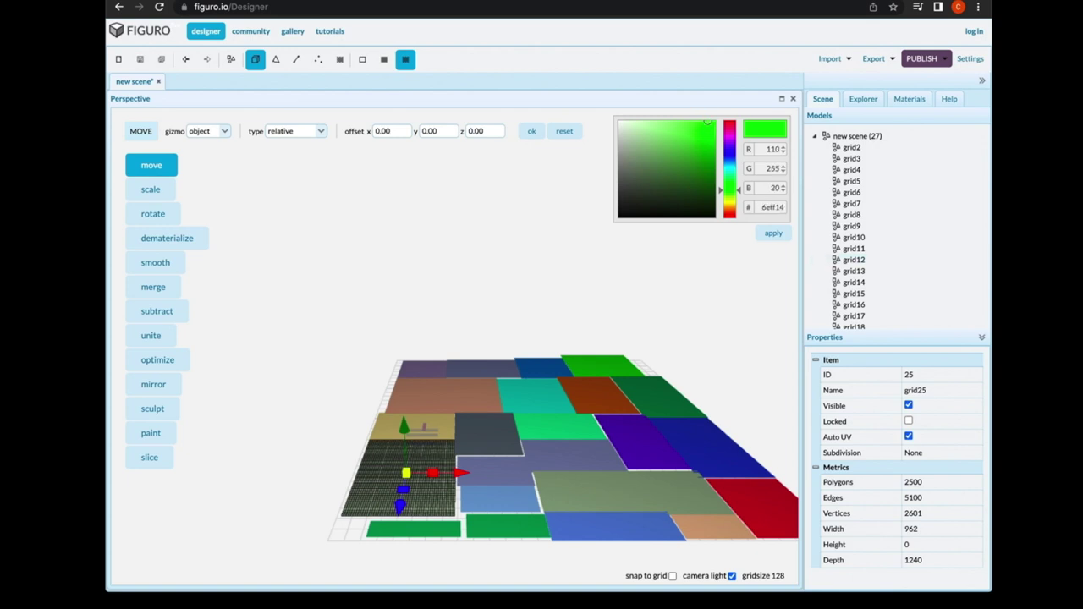
pyautogui.click(774, 232)
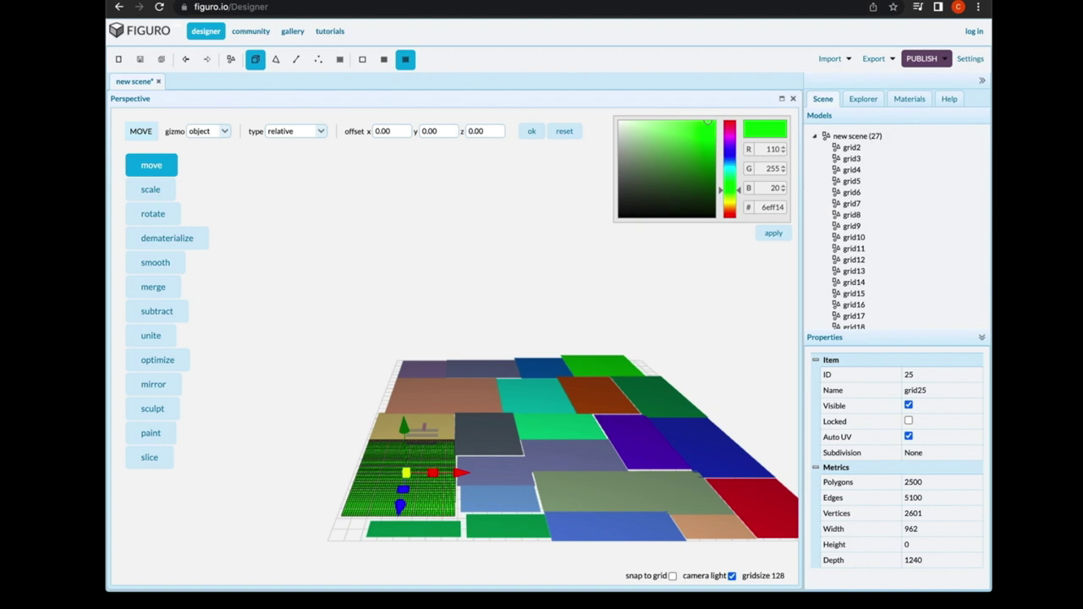
pyautogui.click(416, 420)
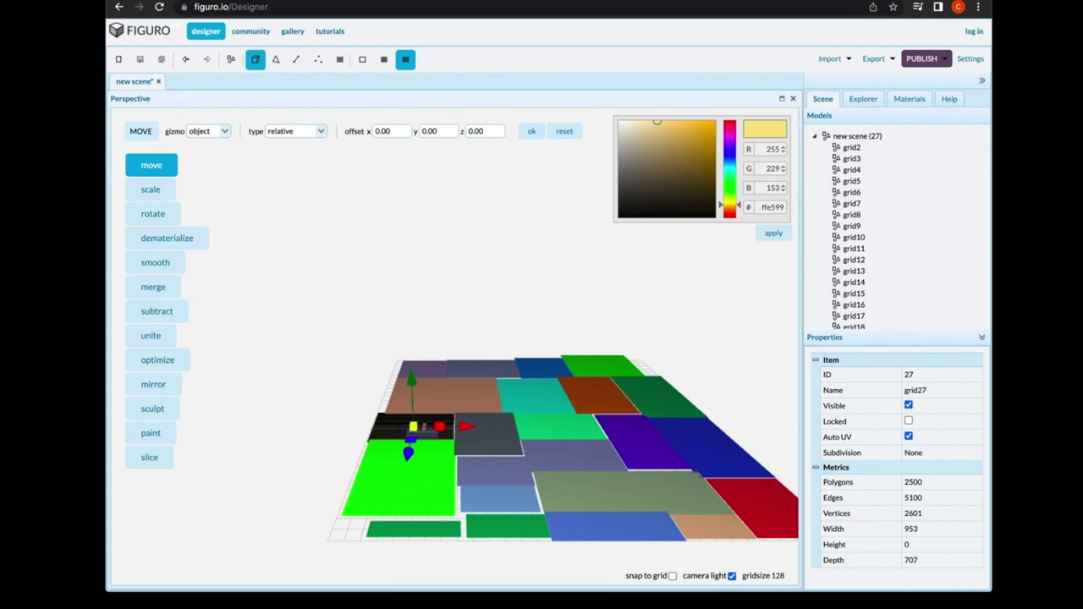
pyautogui.click(423, 427)
pyautogui.click(423, 430)
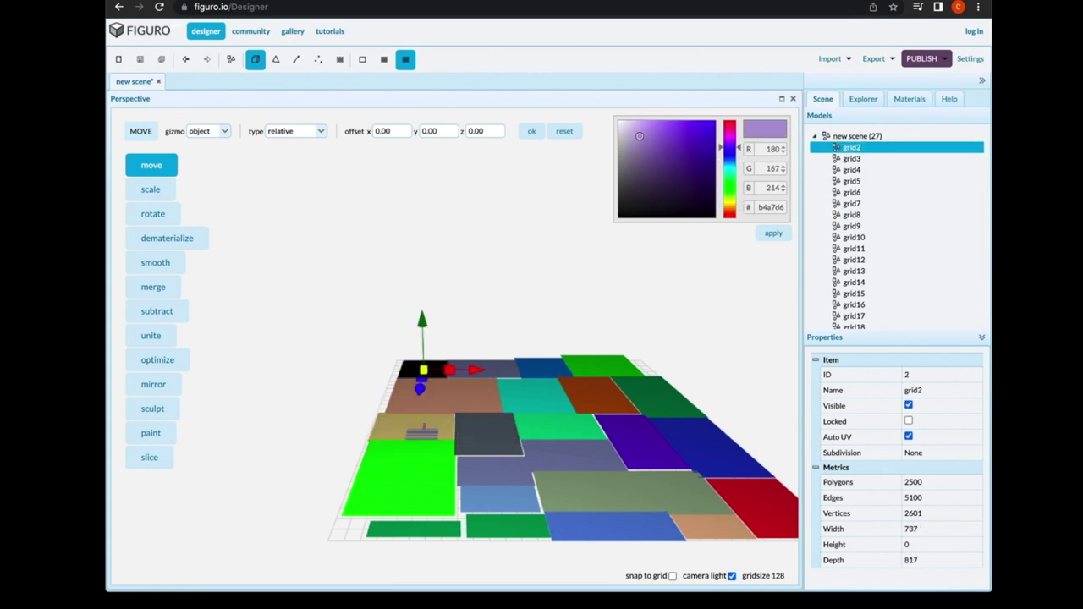
pyautogui.click(558, 426)
pyautogui.click(231, 59)
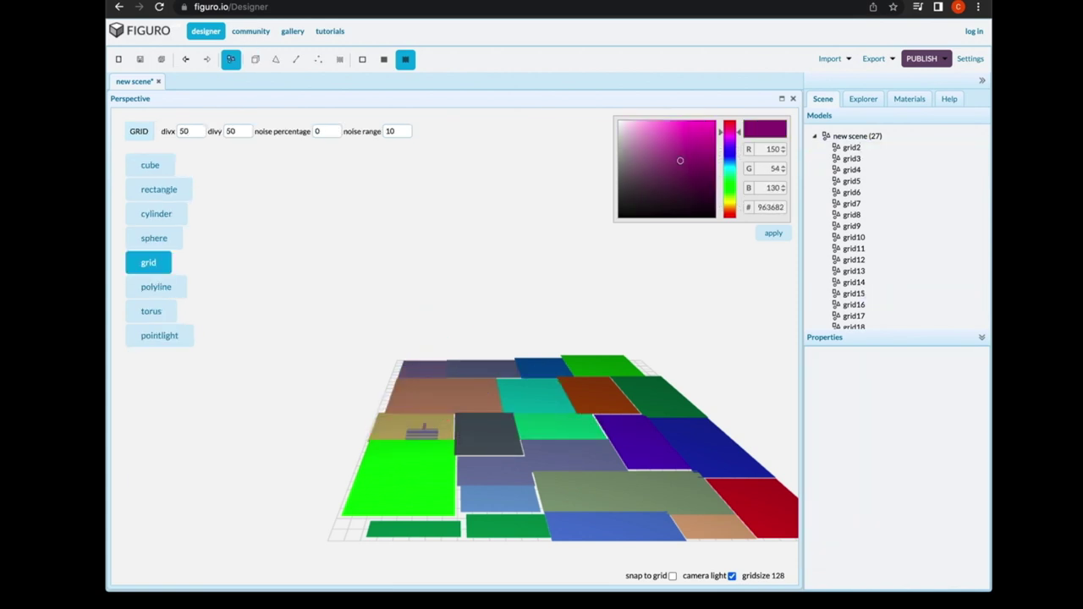
# - Nudge the cyan grid5 slightly along its depth, width and height axes
pyautogui.click(535, 395)
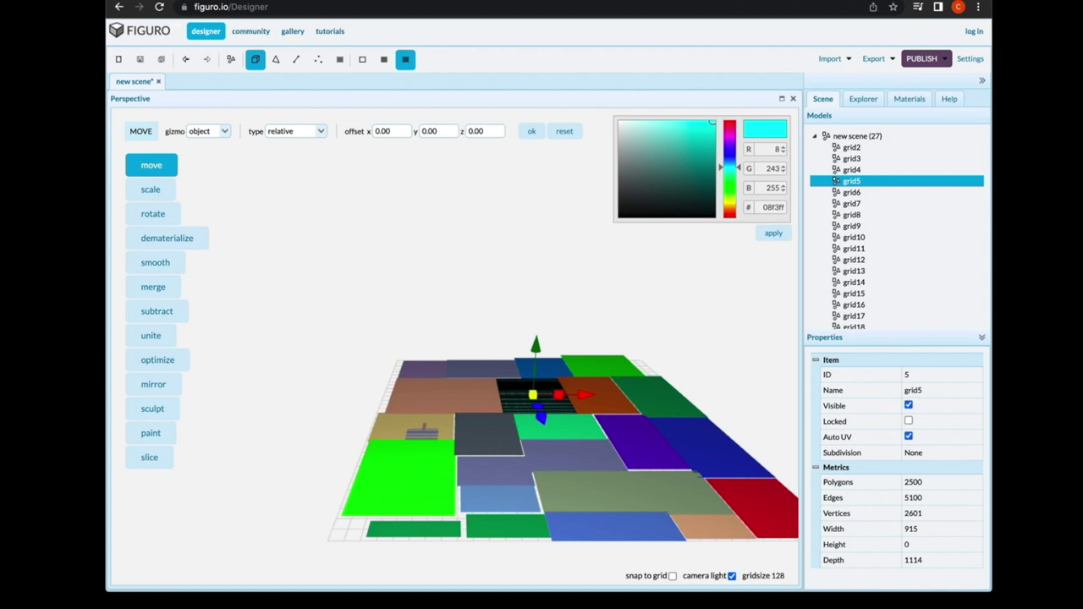
pyautogui.moveTo(540, 417)
pyautogui.mouseDown()
pyautogui.moveTo(582, 528)
pyautogui.moveTo(541, 418)
pyautogui.mouseUp()
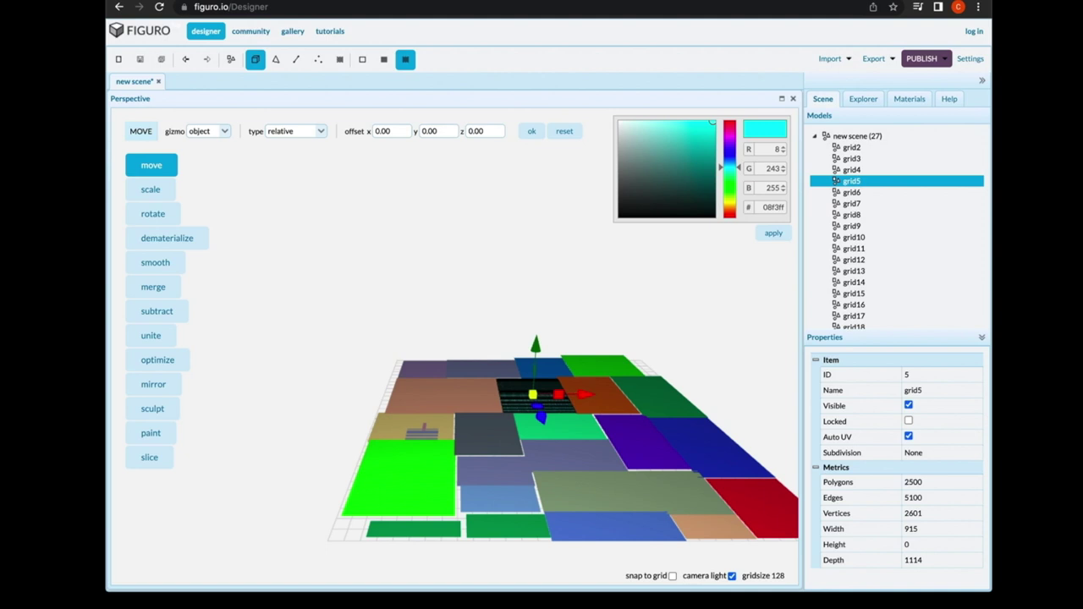
pyautogui.moveTo(585, 394)
pyautogui.mouseDown()
pyautogui.moveTo(674, 396)
pyautogui.moveTo(588, 395)
pyautogui.mouseUp()
pyautogui.moveTo(537, 345)
pyautogui.mouseDown()
pyautogui.moveTo(541, 238)
pyautogui.moveTo(536, 362)
pyautogui.moveTo(536, 332)
pyautogui.moveTo(536, 343)
pyautogui.mouseUp()
pyautogui.click(230, 59)
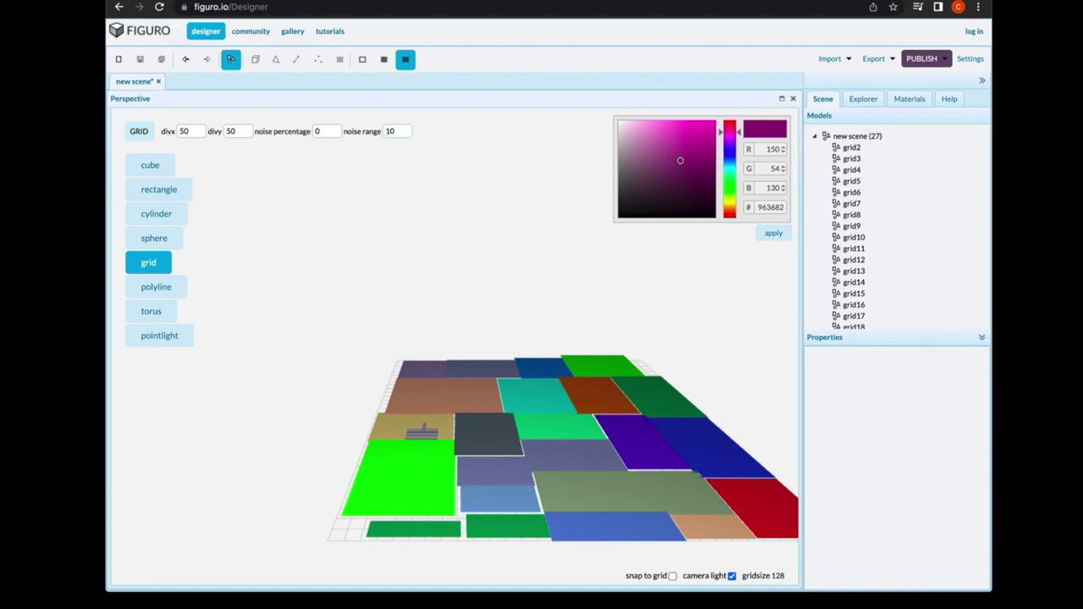
# - Delete grid22, the small leftover grid overlapping the yellow grid
pyautogui.click(421, 435)
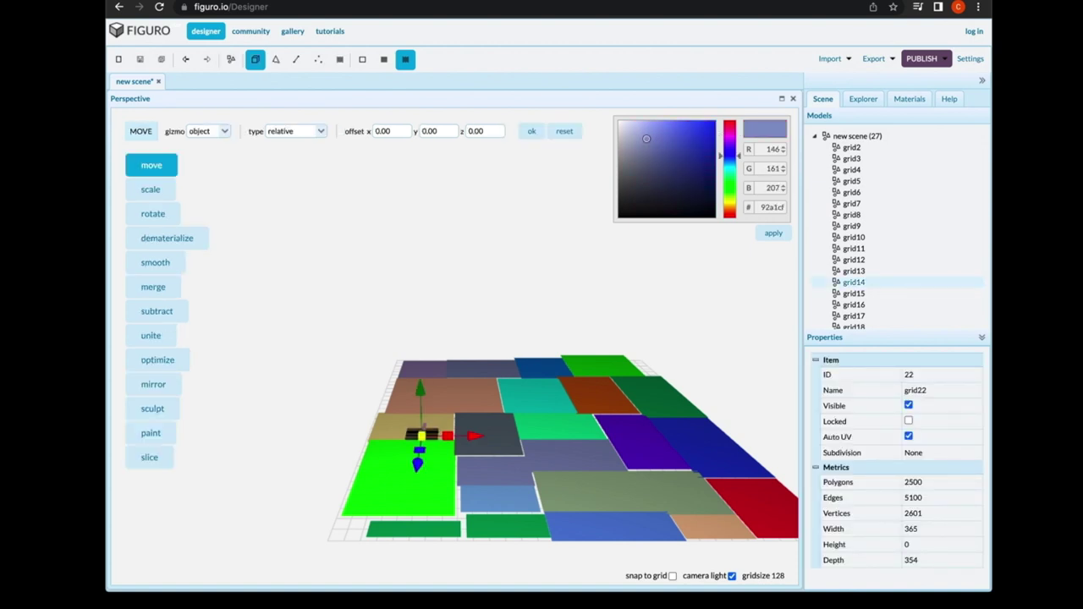
pyautogui.scroll(-2, 853, 282)
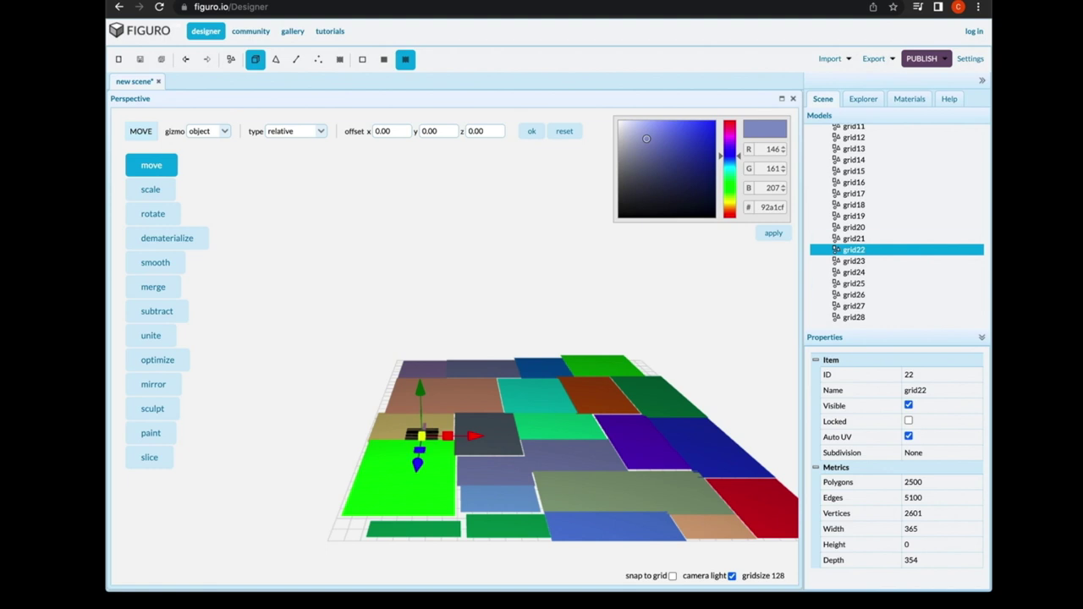
pyautogui.rightClick(906, 249)
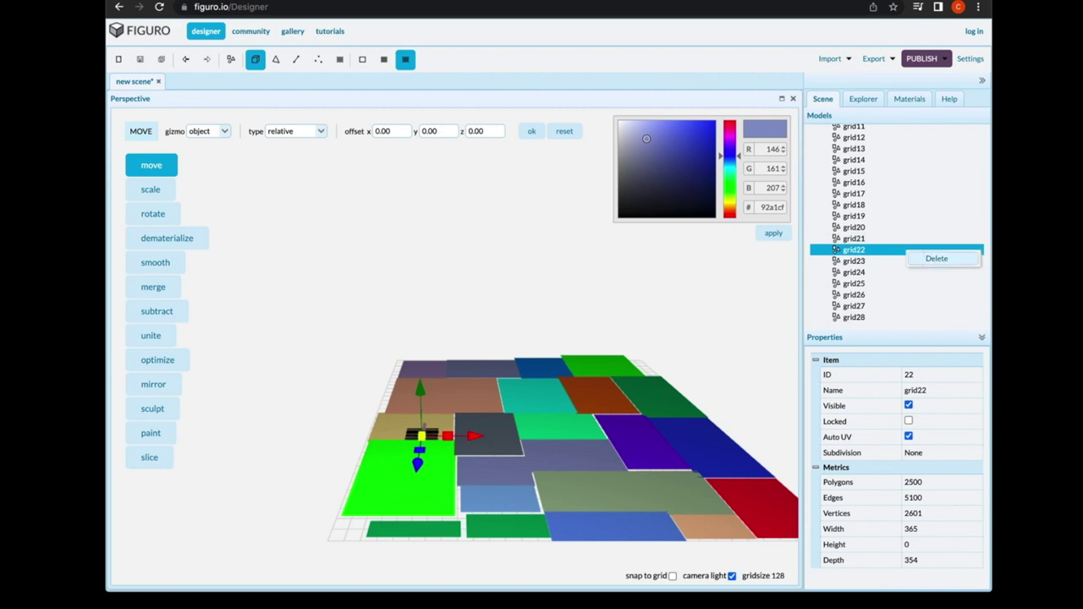
pyautogui.click(937, 258)
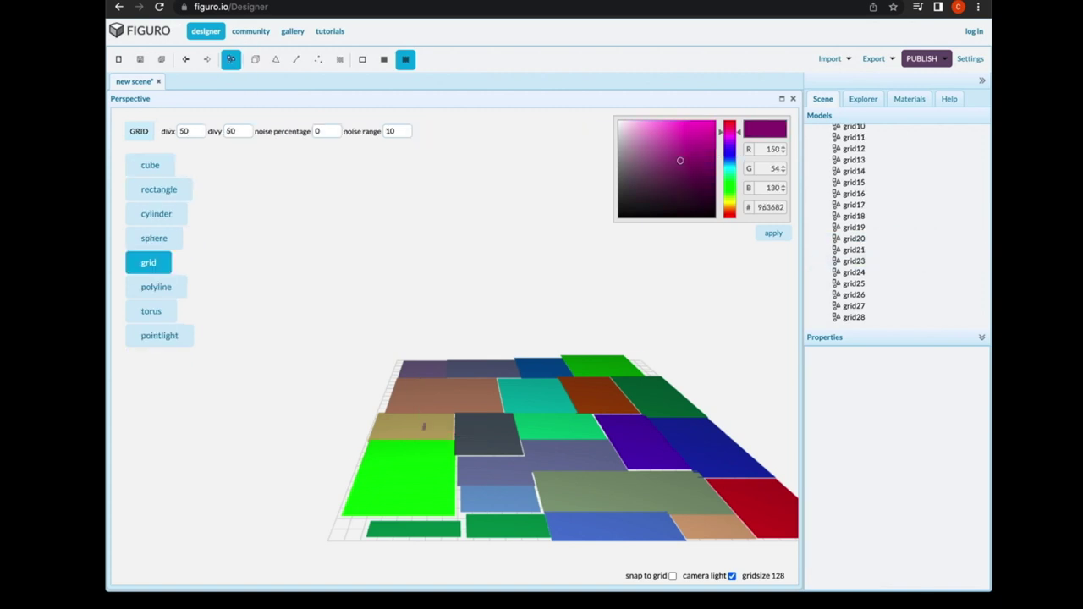
# - Recolor grid19, the dark gray grid next to the yellow one, to light blue 5cb0ff
pyautogui.click(424, 426)
pyautogui.click(853, 215)
pyautogui.click(837, 272)
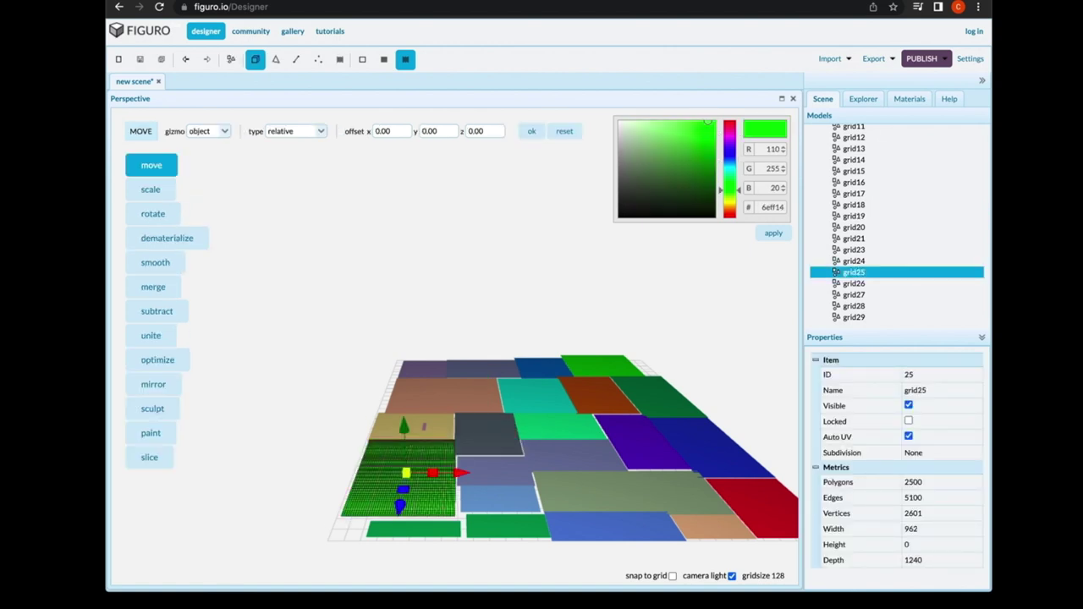
pyautogui.click(837, 216)
pyautogui.moveTo(639, 166)
pyautogui.mouseDown()
pyautogui.moveTo(694, 122)
pyautogui.moveTo(680, 121)
pyautogui.mouseUp()
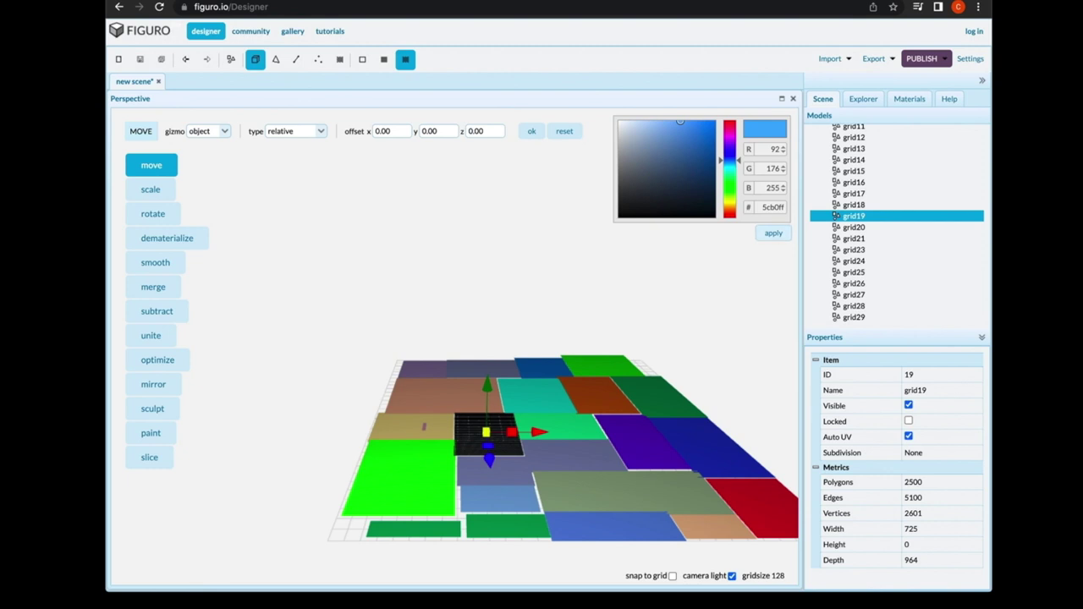
pyautogui.click(231, 60)
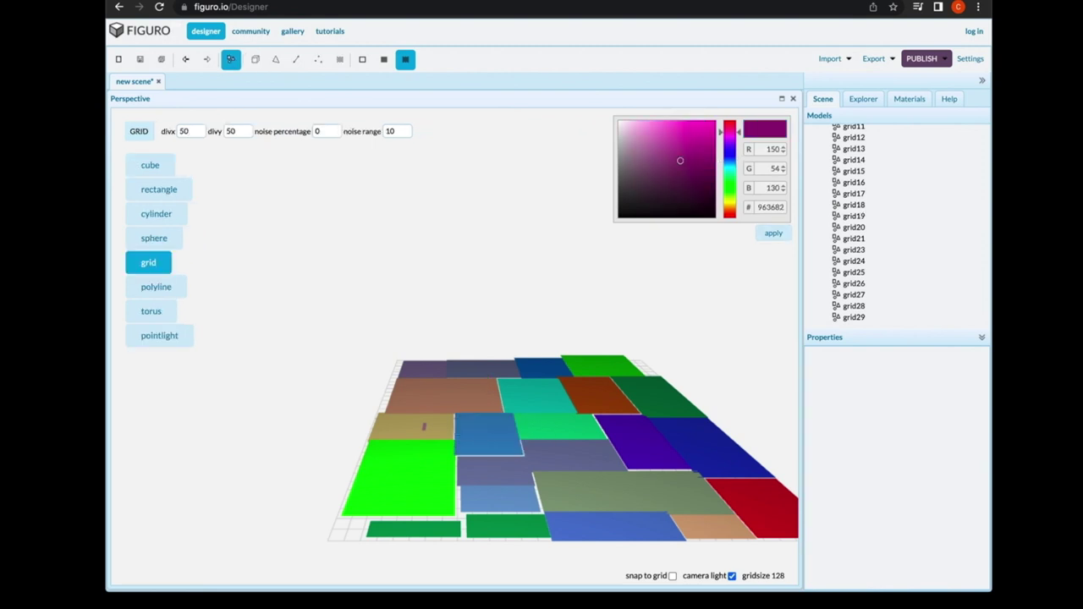
# - Draw a torus centered over the blue grid with a base radius of about 745, 16 segments, outer radius 2 and inner radius 1
pyautogui.scroll(-5, 689, 416)
pyautogui.scroll(3, 690, 415)
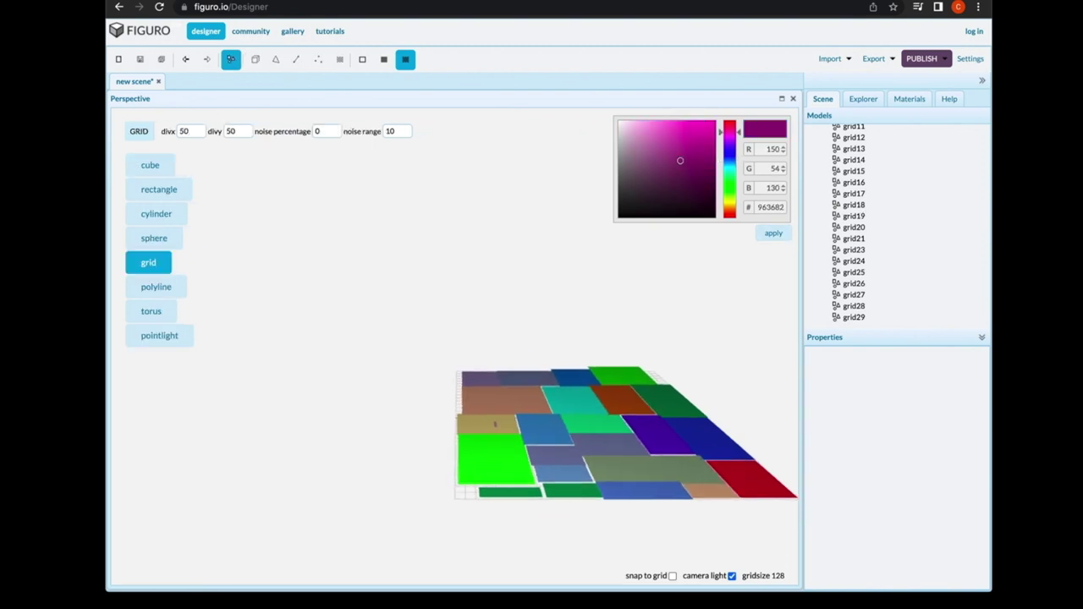
pyautogui.scroll(5, 694, 415)
pyautogui.scroll(-5, 363, 254)
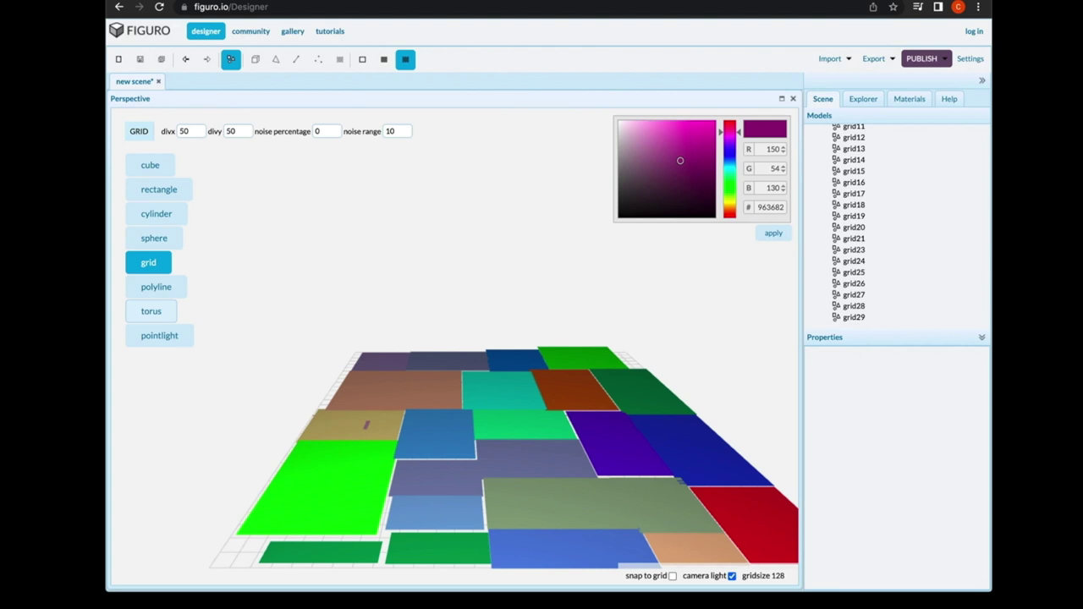
pyautogui.click(150, 311)
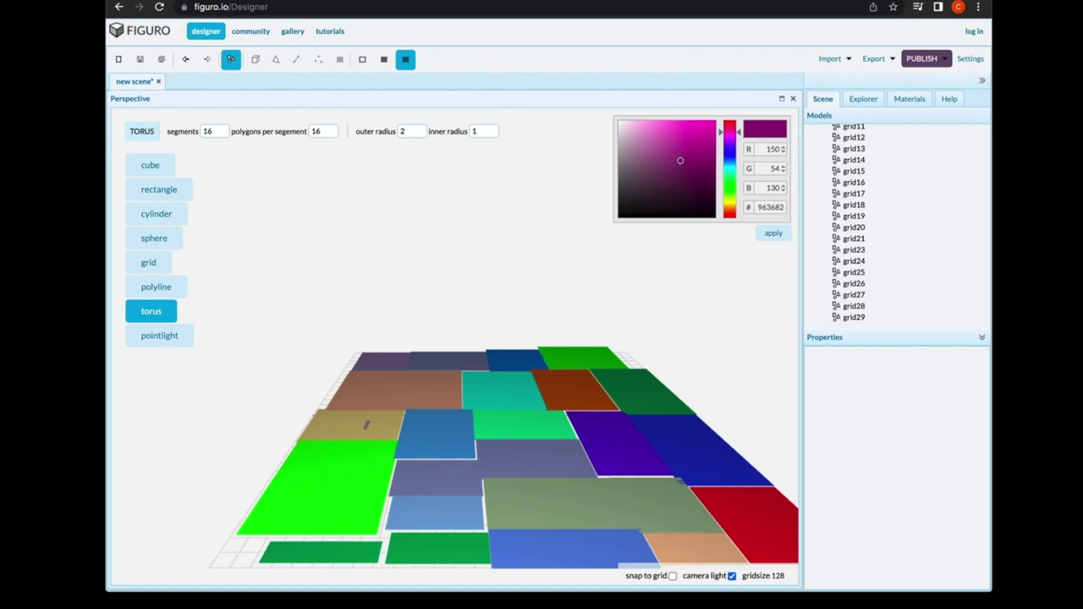
pyautogui.moveTo(448, 408); pyautogui.dragTo(516, 408)
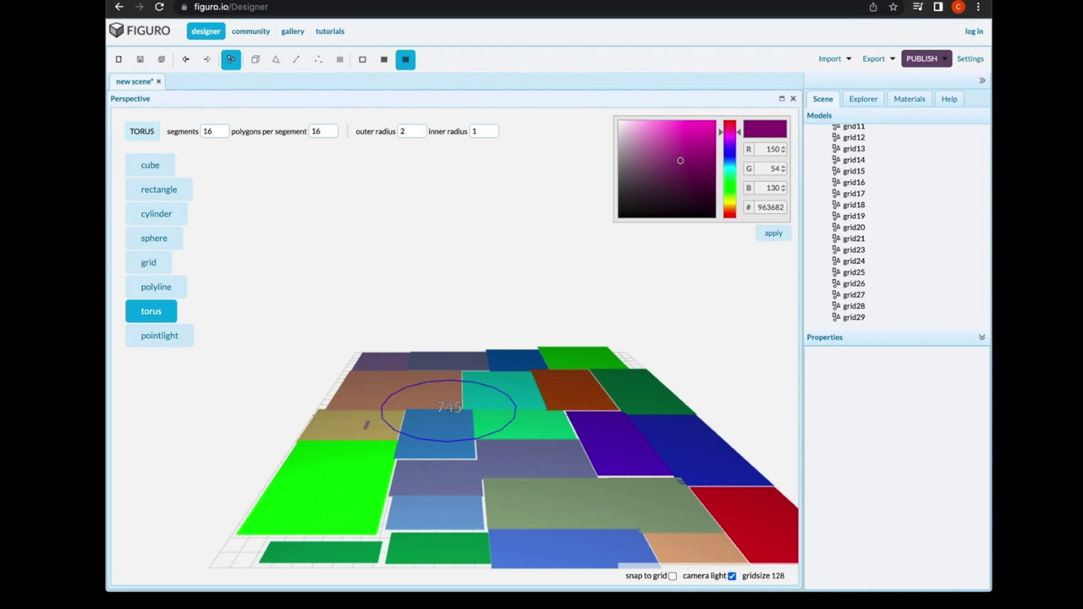
pyautogui.moveTo(516, 408); pyautogui.dragTo(516, 408)
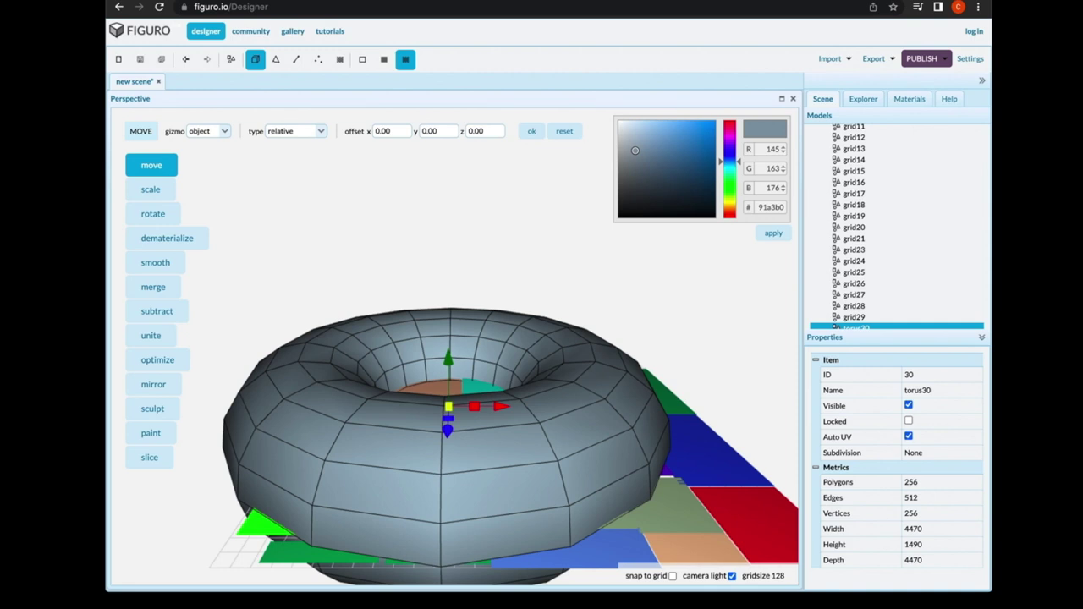
# - Recolor the torus to bright yellow fff833
pyautogui.moveTo(730, 162)
pyautogui.mouseDown()
pyautogui.moveTo(730, 126)
pyautogui.moveTo(730, 201)
pyautogui.mouseUp()
pyautogui.moveTo(635, 150); pyautogui.dragTo(696, 122)
pyautogui.click(773, 233)
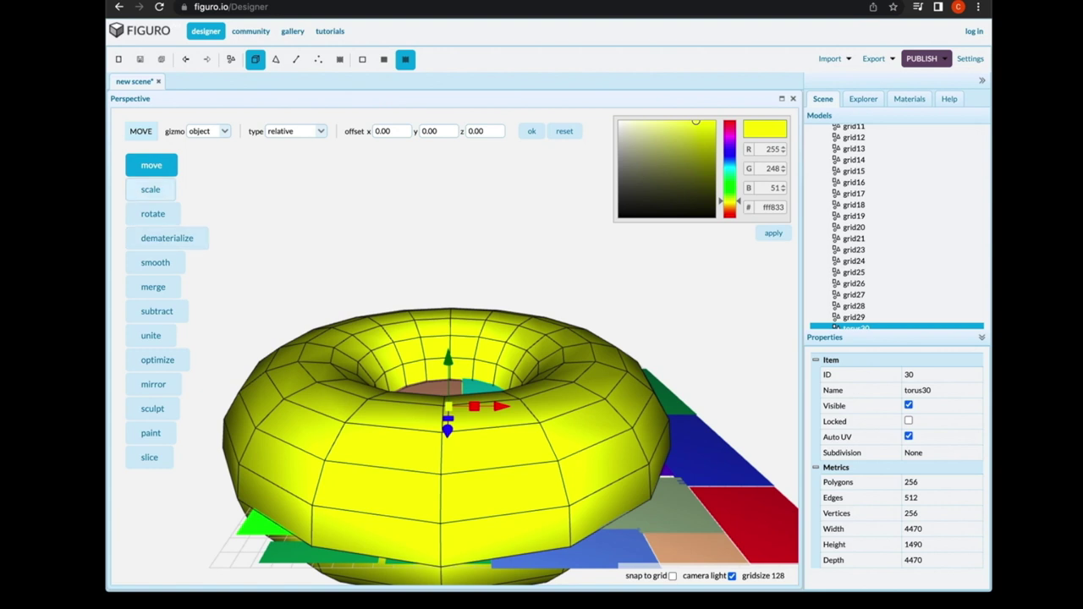
# - Narrow the torus slightly, then scale it down uniformly to about 2175 wide, 753 high and 2260 deep
pyautogui.click(151, 189)
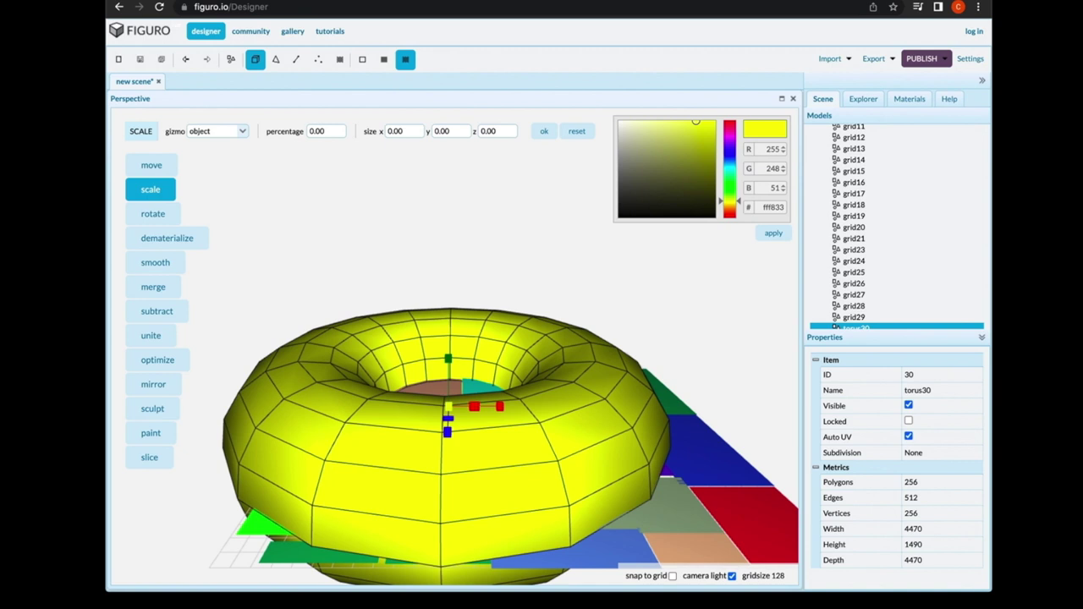
pyautogui.moveTo(499, 406); pyautogui.dragTo(487, 407)
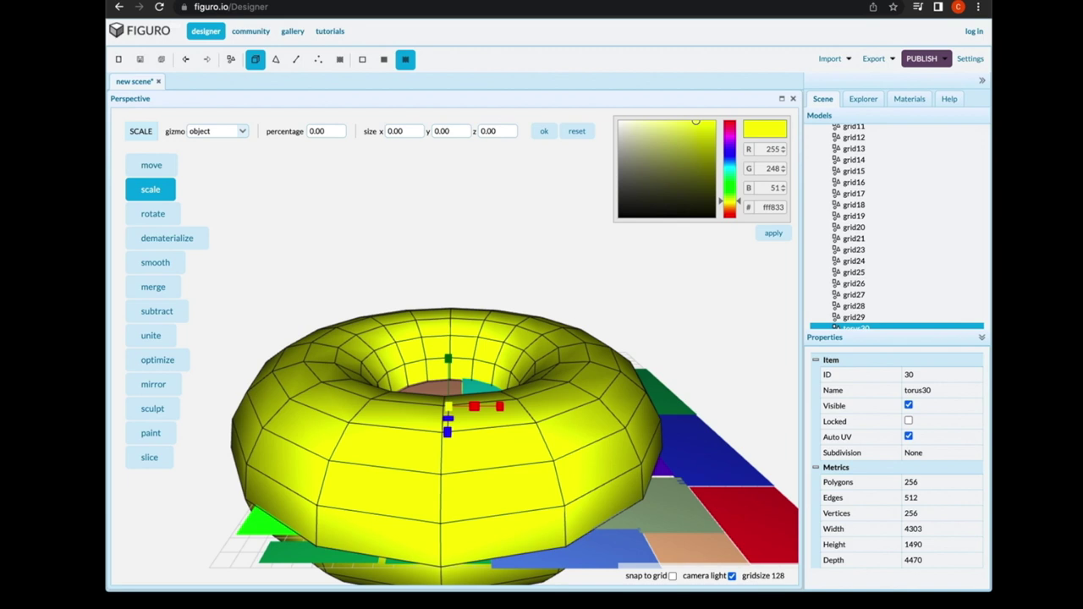
pyautogui.moveTo(448, 406); pyautogui.dragTo(407, 409)
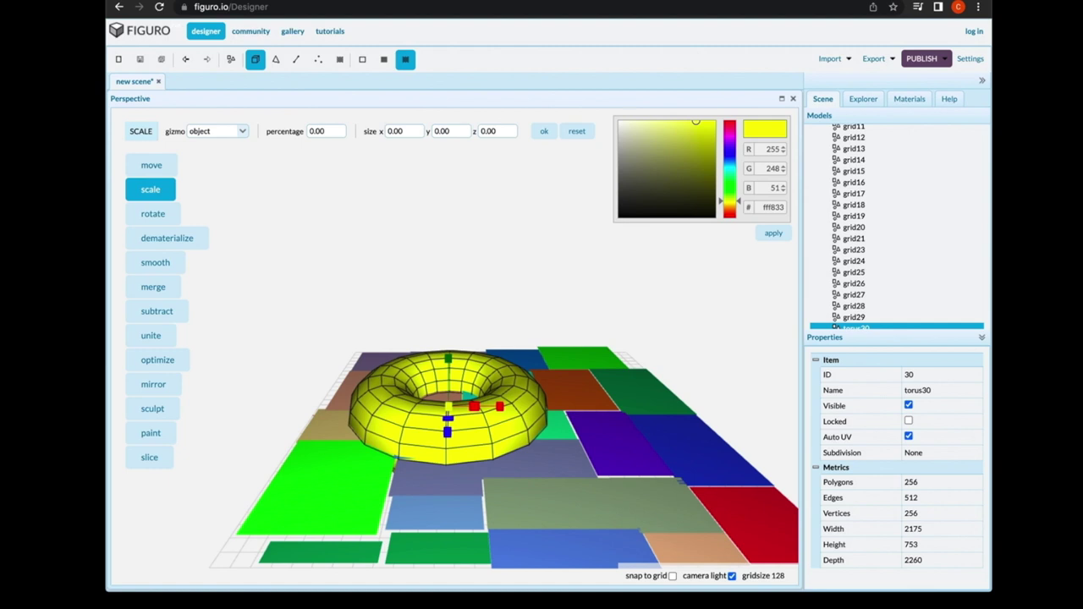
# - Raise the yellow torus slightly along its vertical axis above the patchwork floor
pyautogui.click(151, 165)
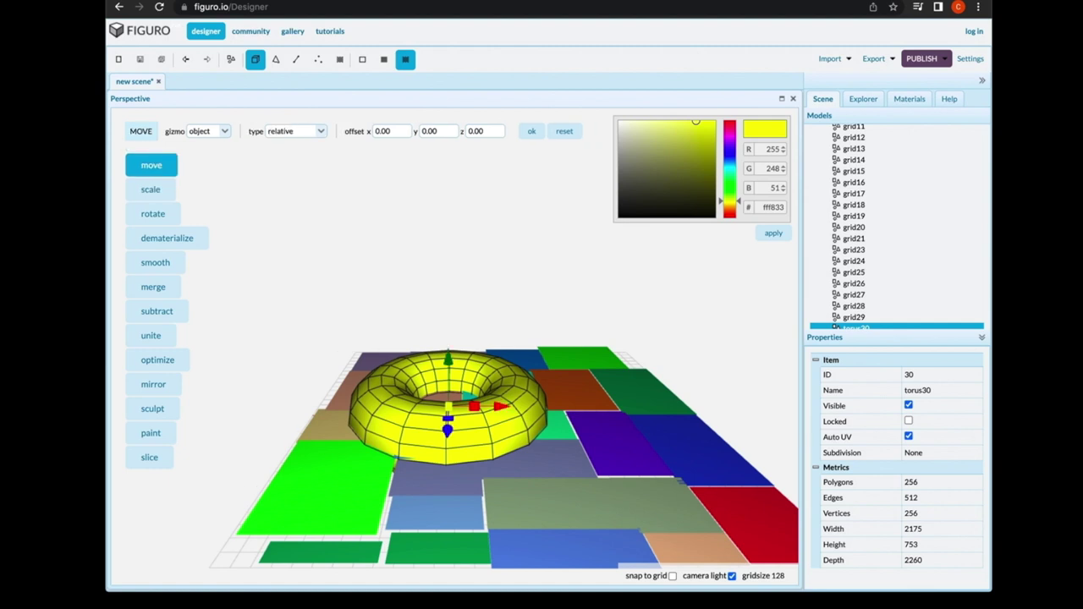
pyautogui.moveTo(447, 359); pyautogui.dragTo(447, 334)
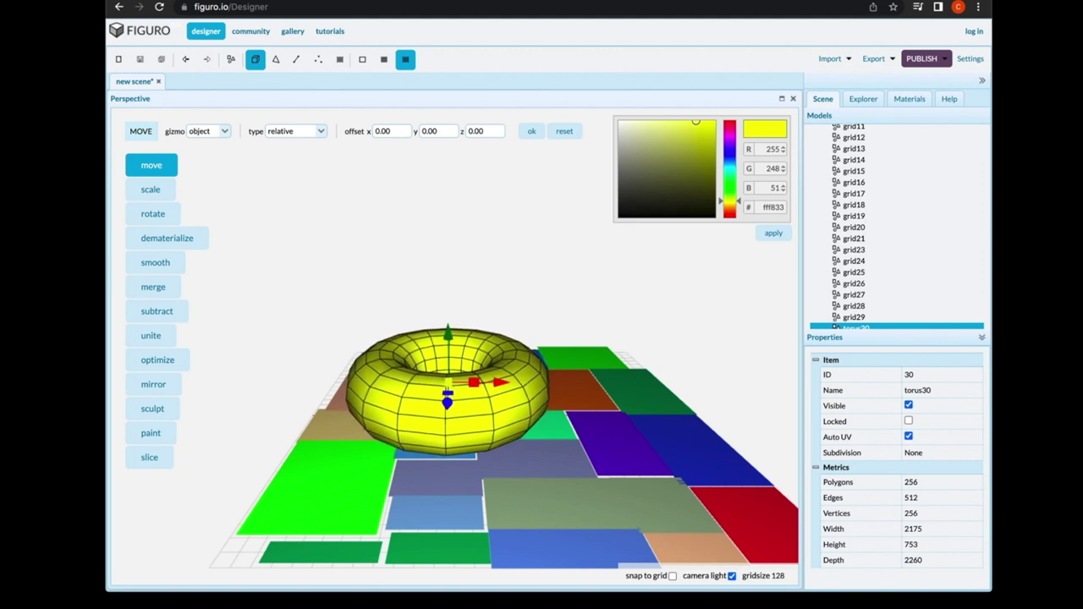
pyautogui.scroll(-10, 507, 406)
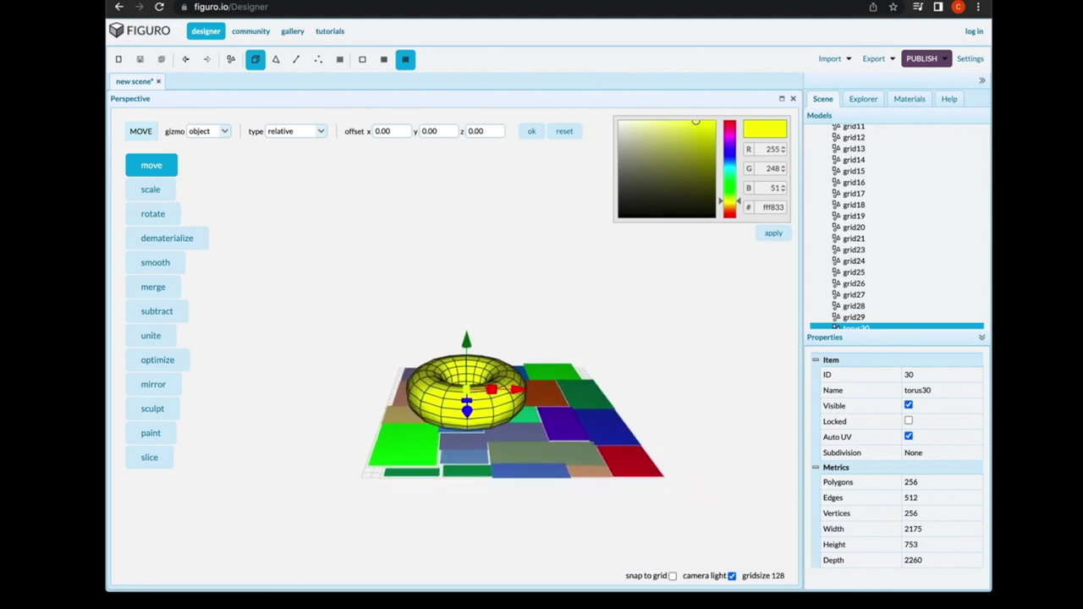
pyautogui.scroll(10, 457, 406)
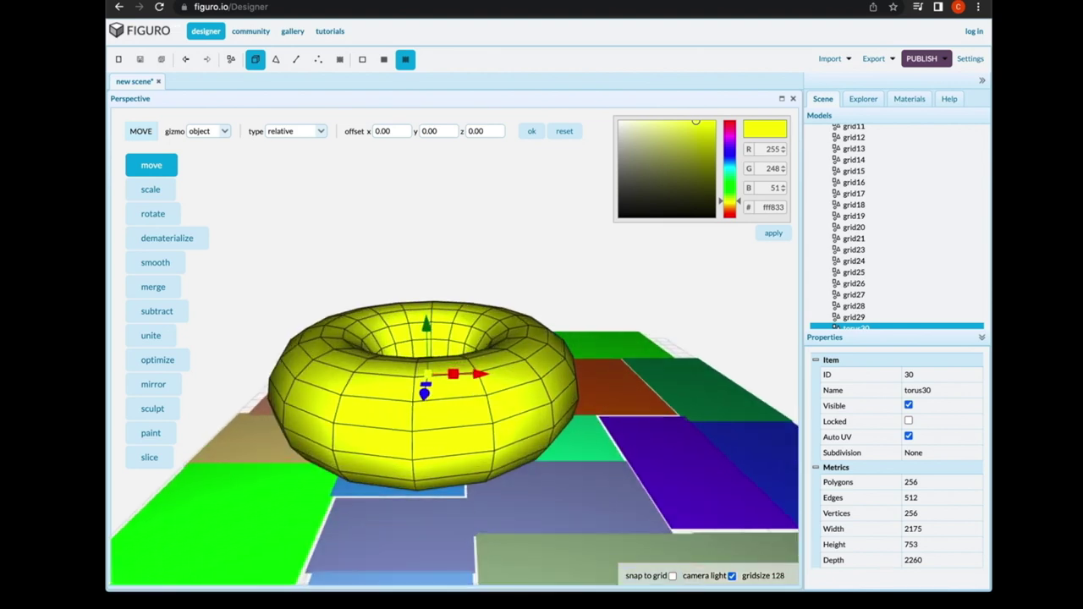
pyautogui.scroll(-2, 474, 398)
pyautogui.scroll(3, 473, 398)
pyautogui.scroll(-6, 474, 398)
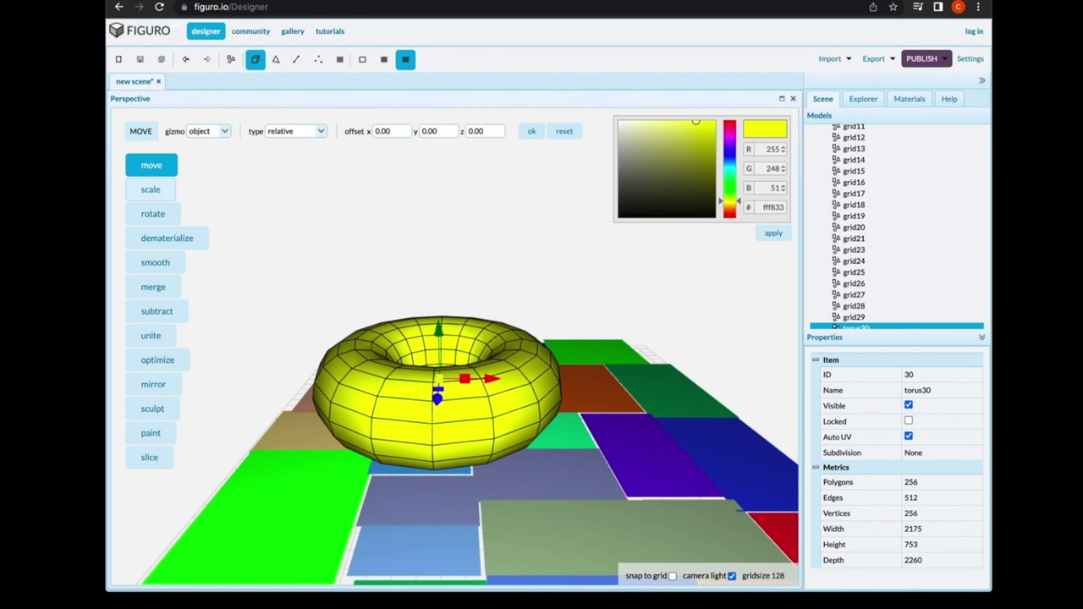
# - Flatten and narrow the torus to about 1929 wide and 498 high
pyautogui.click(151, 189)
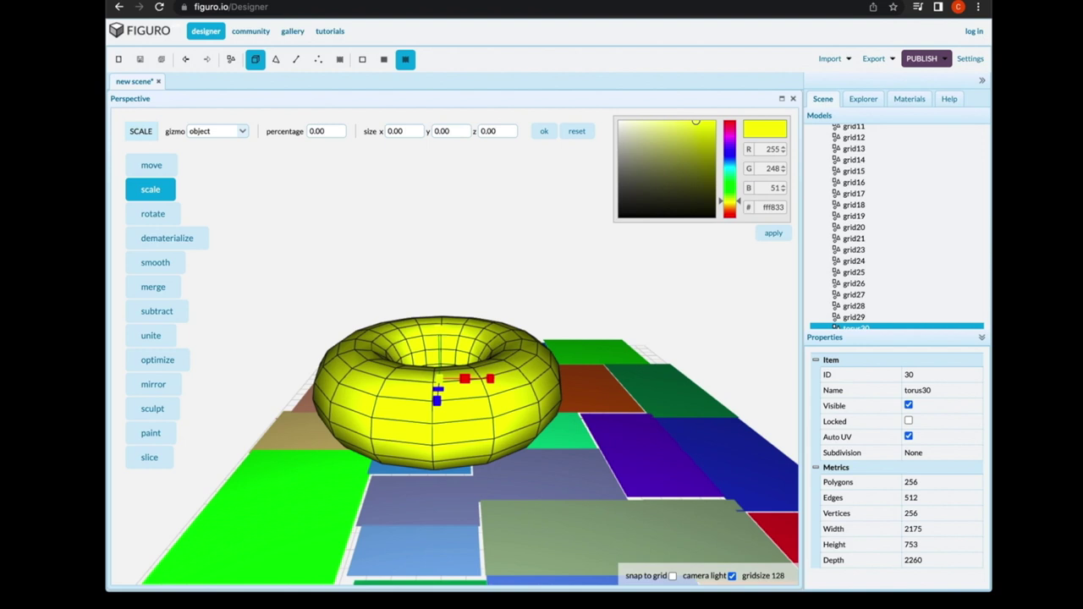
pyautogui.moveTo(438, 330); pyautogui.dragTo(438, 340)
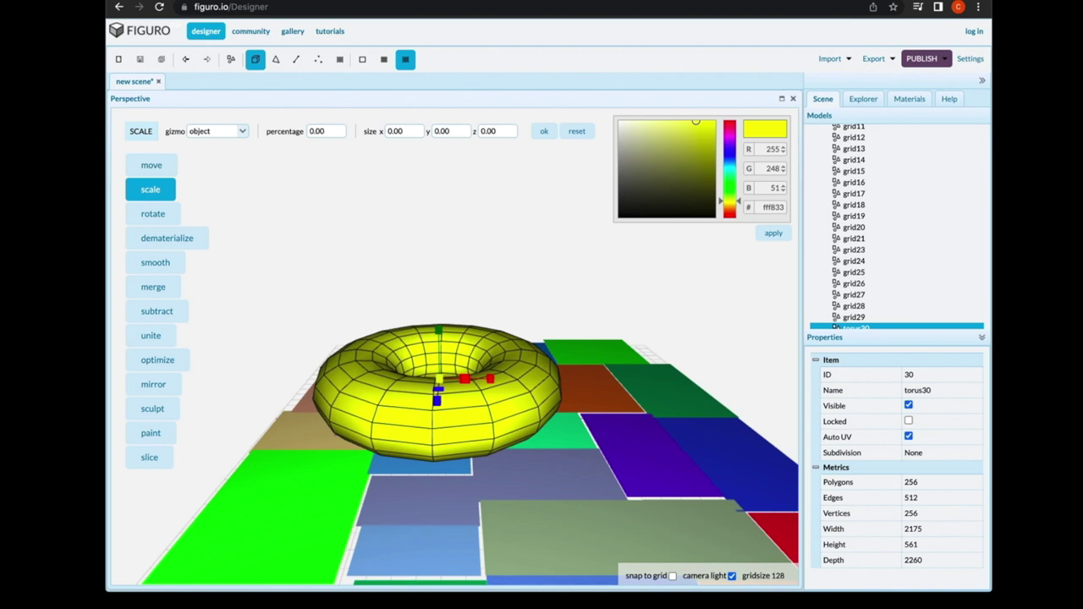
pyautogui.moveTo(464, 379); pyautogui.dragTo(462, 379)
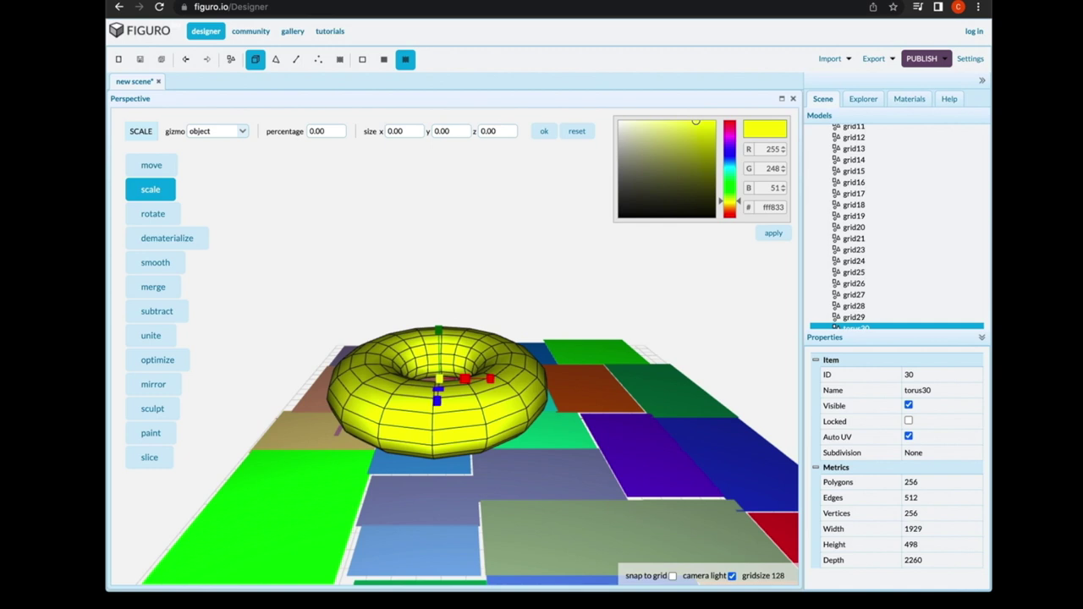
# - Examine the flattened torus and the surrounding floor grids from close up and from a distance
pyautogui.scroll(4, 457, 381)
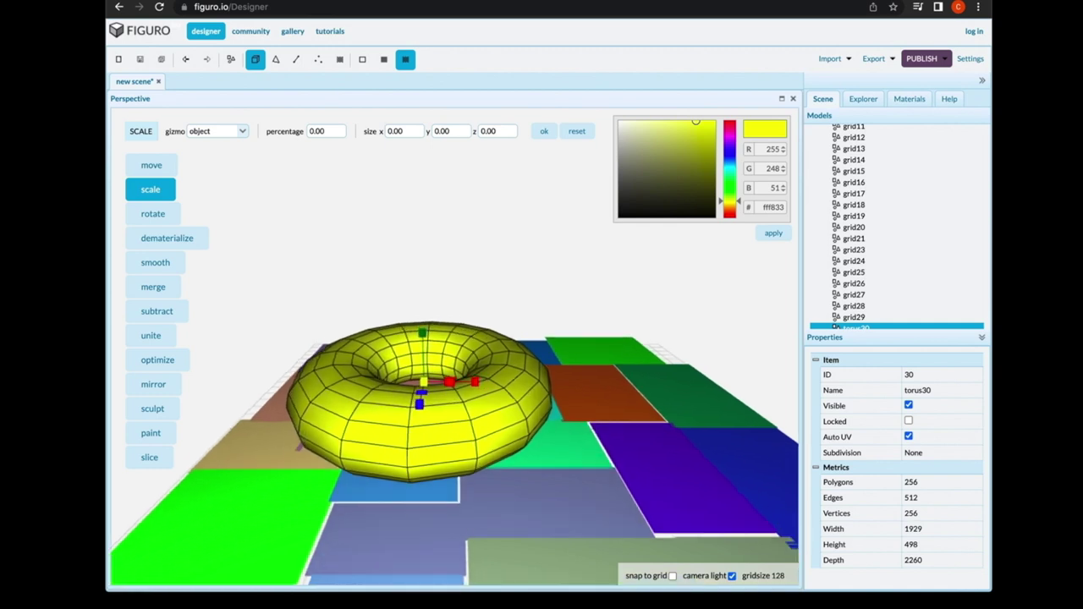
pyautogui.scroll(-5, 457, 381)
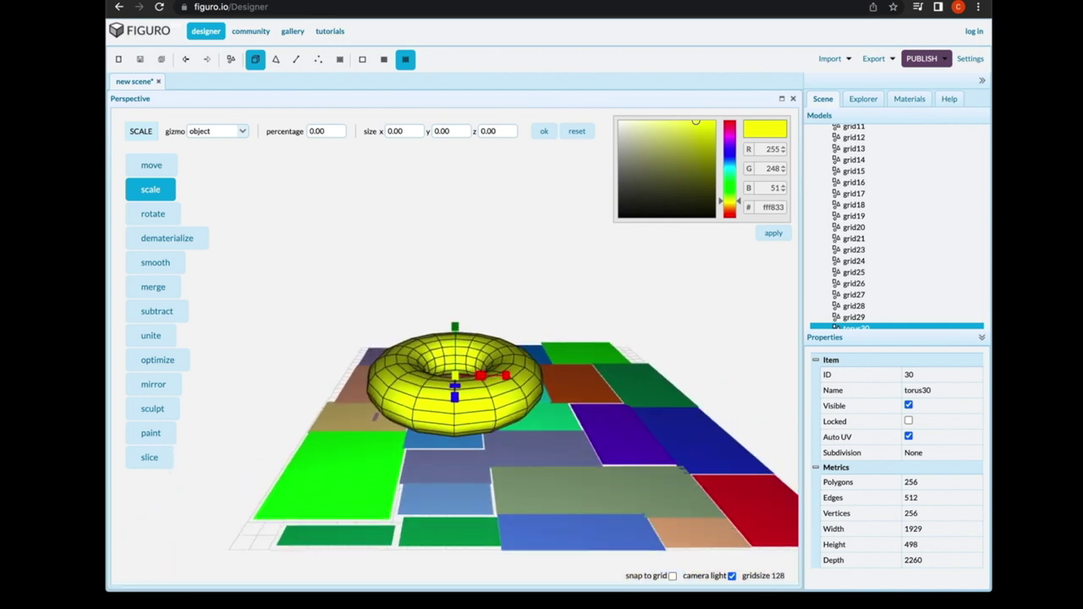
pyautogui.scroll(-2, 517, 362)
pyautogui.scroll(5, 518, 362)
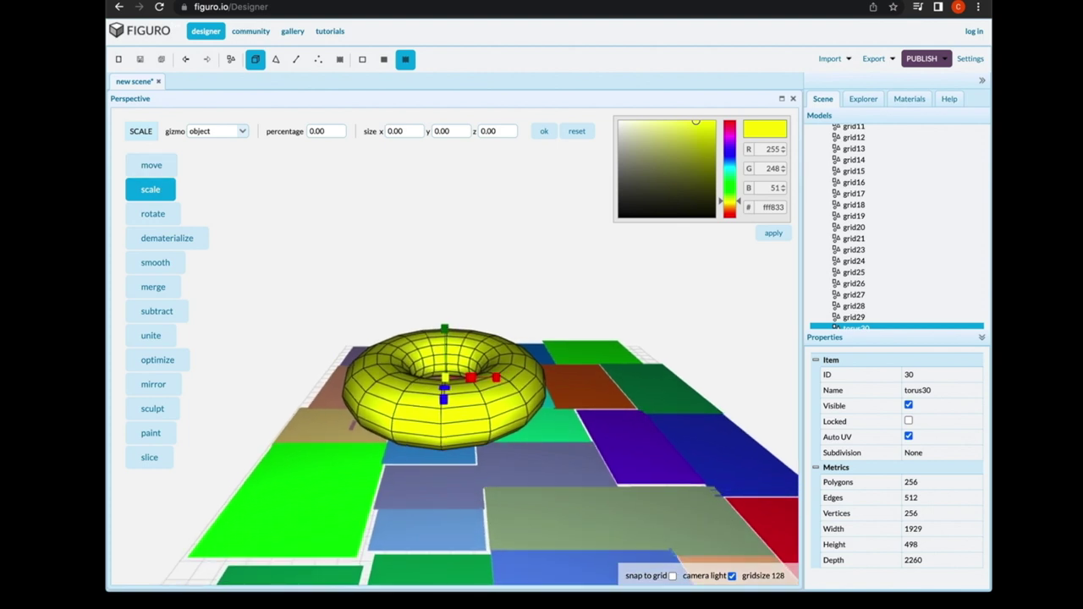
pyautogui.scroll(-2, 455, 406)
pyautogui.hscroll(-3, 454, 381)
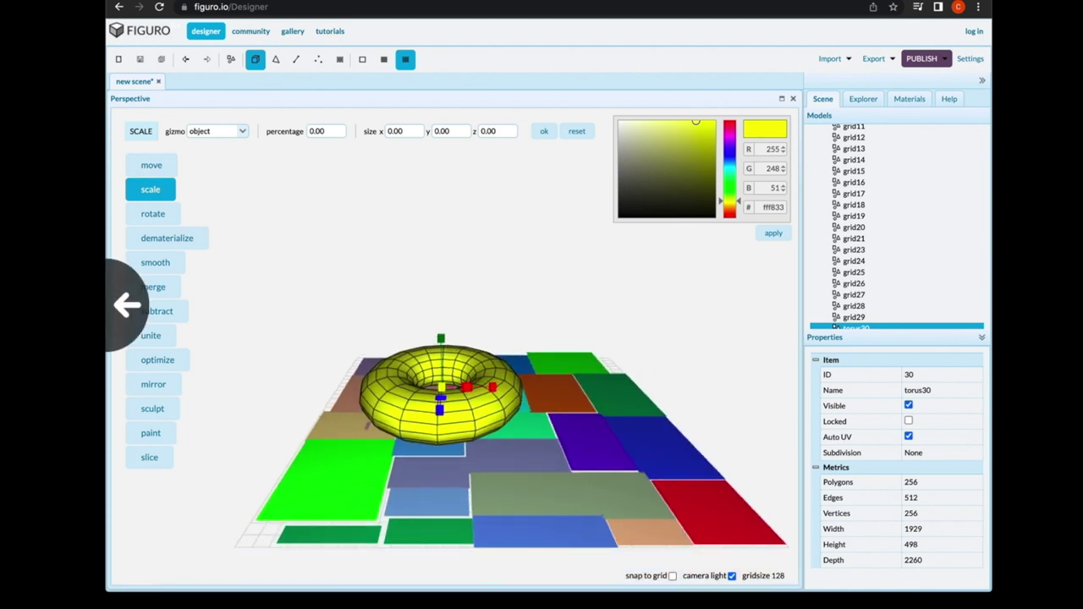
pyautogui.scroll(5, 454, 381)
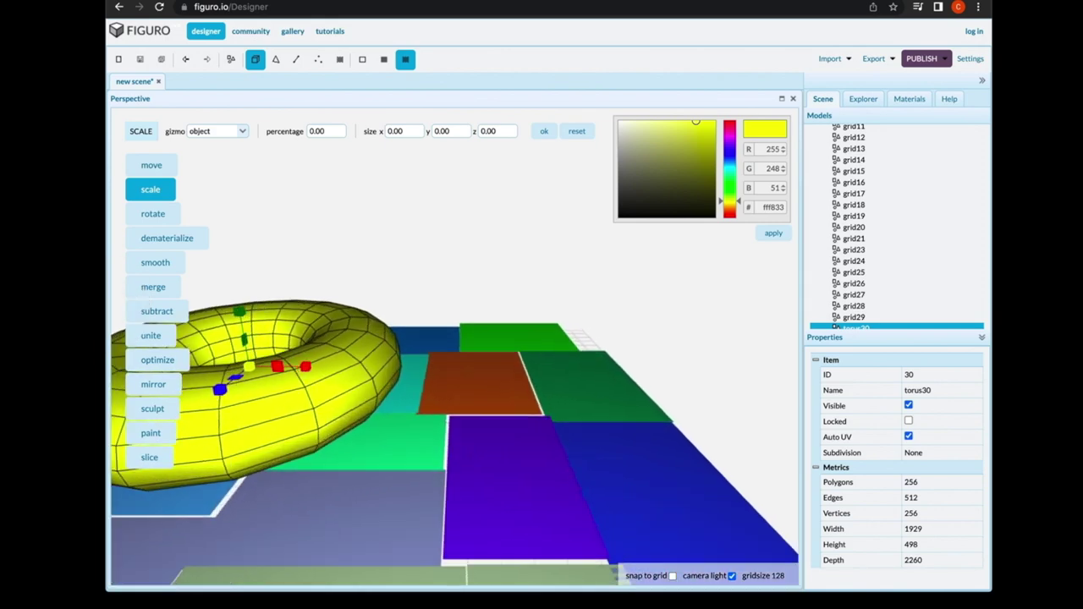
pyautogui.scroll(-5, 454, 381)
pyautogui.scroll(-1, 455, 380)
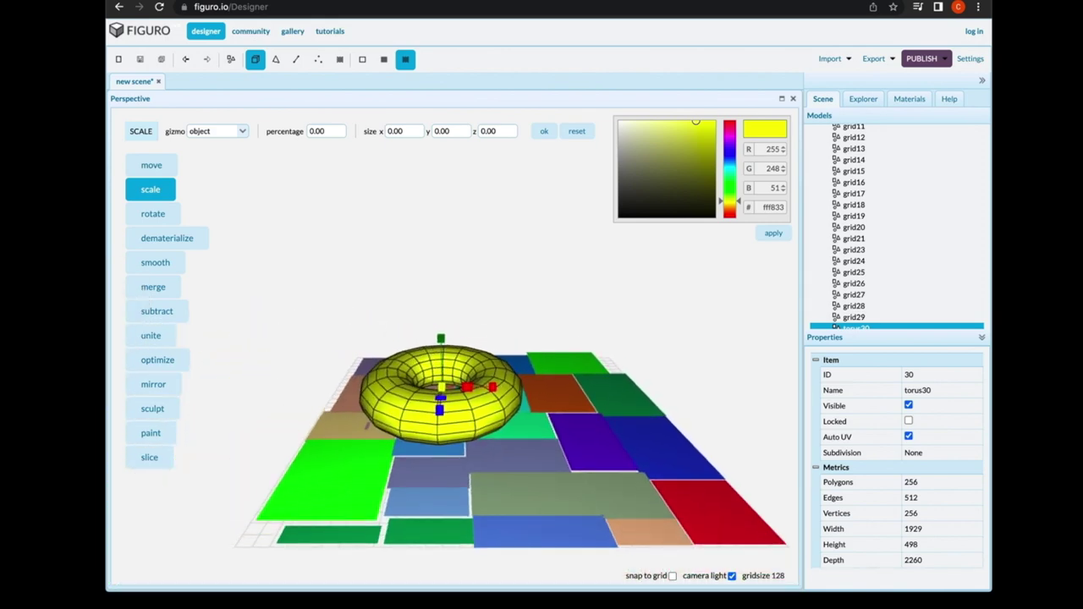
pyautogui.scroll(5, 455, 406)
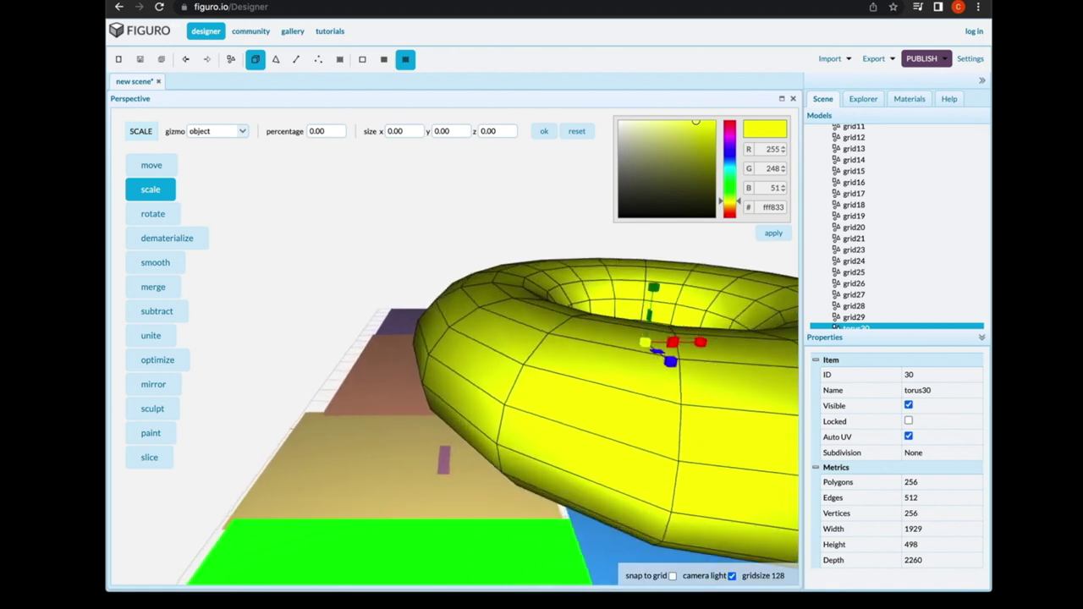
pyautogui.scroll(5, 455, 406)
pyautogui.scroll(-5, 455, 406)
pyautogui.scroll(5, 455, 406)
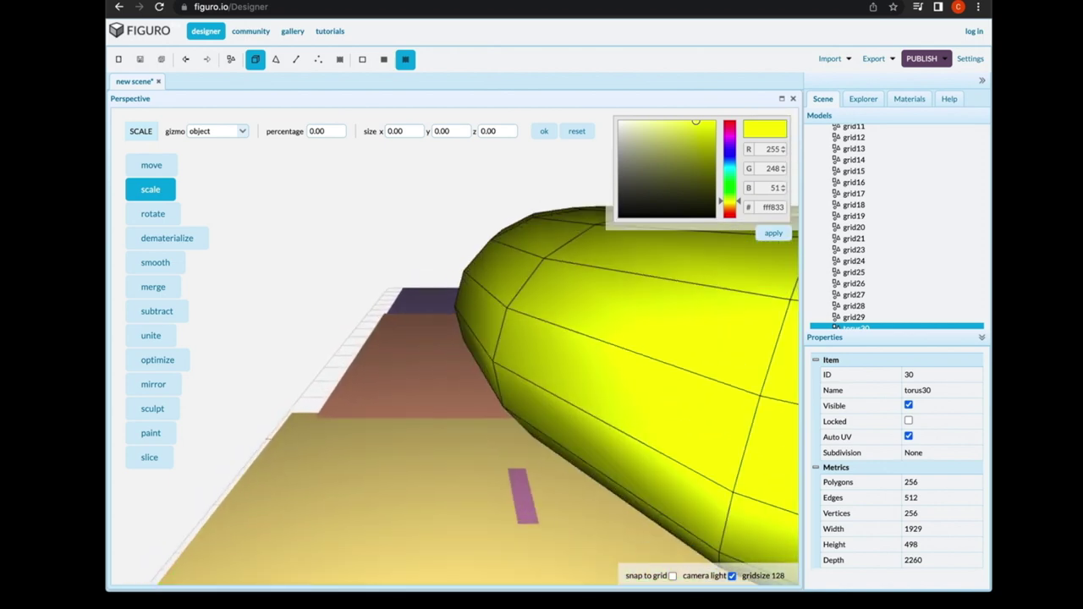
pyautogui.scroll(4, 454, 347)
pyautogui.scroll(-4, 455, 347)
pyautogui.scroll(4, 454, 347)
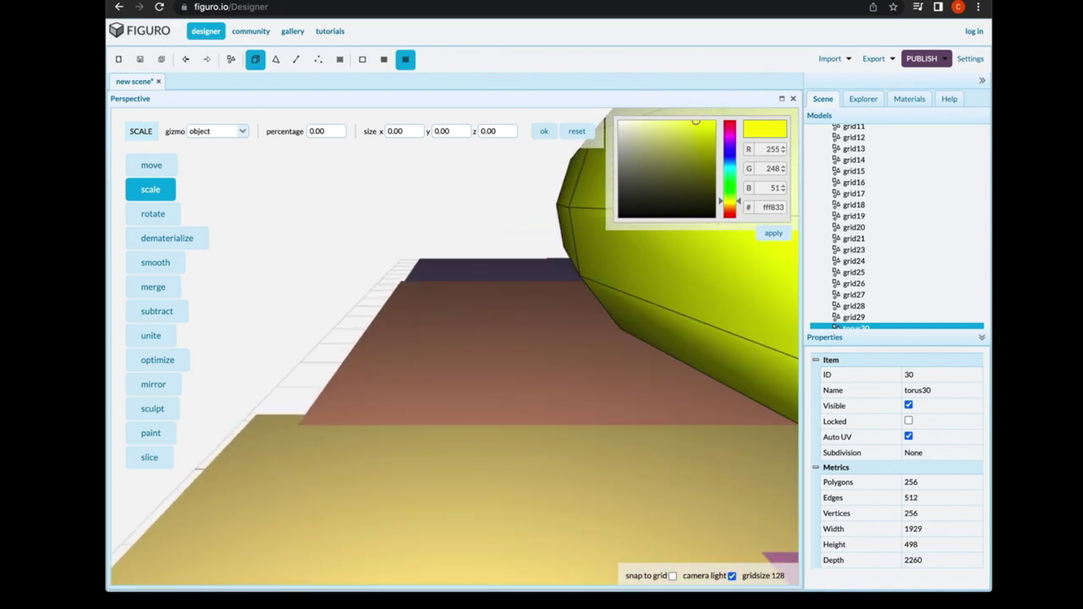
pyautogui.scroll(-10, 455, 406)
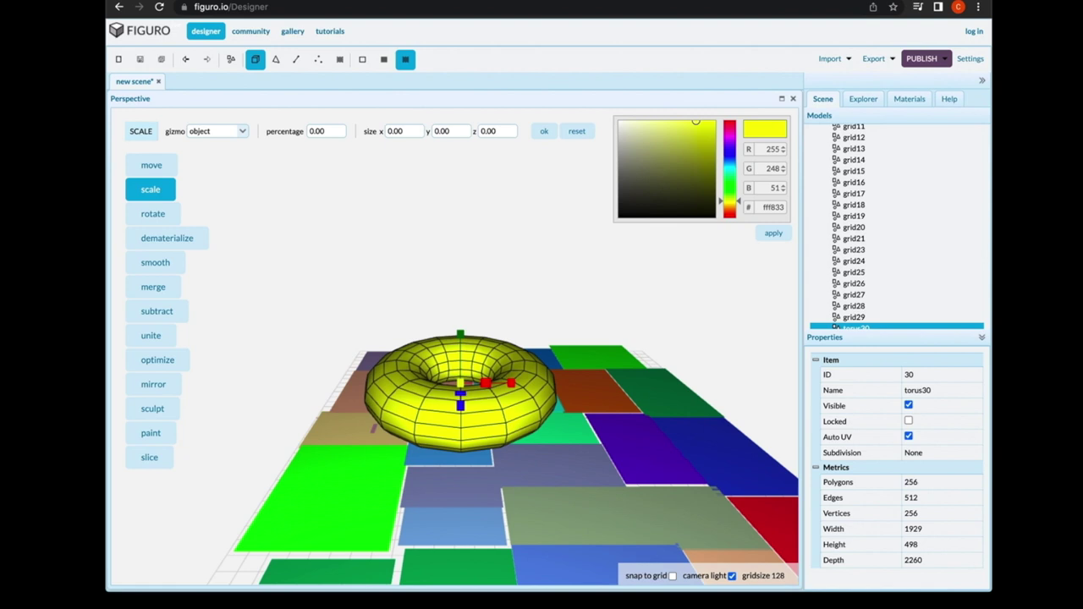
# - Deselect the torus and inspect its smooth shading without the wireframe from several distances
pyautogui.click(231, 59)
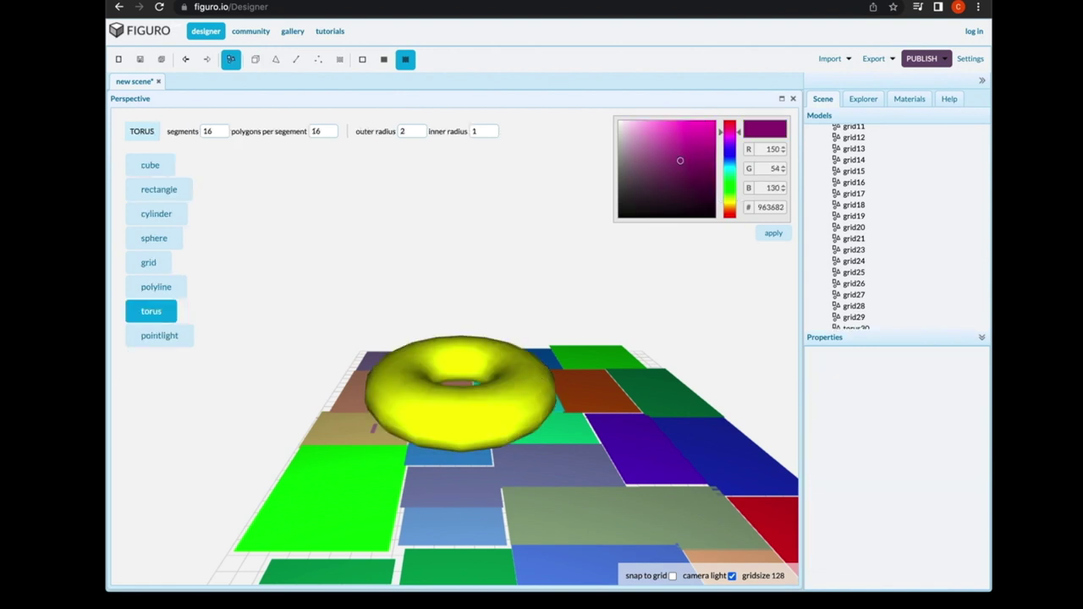
pyautogui.scroll(-5, 461, 394)
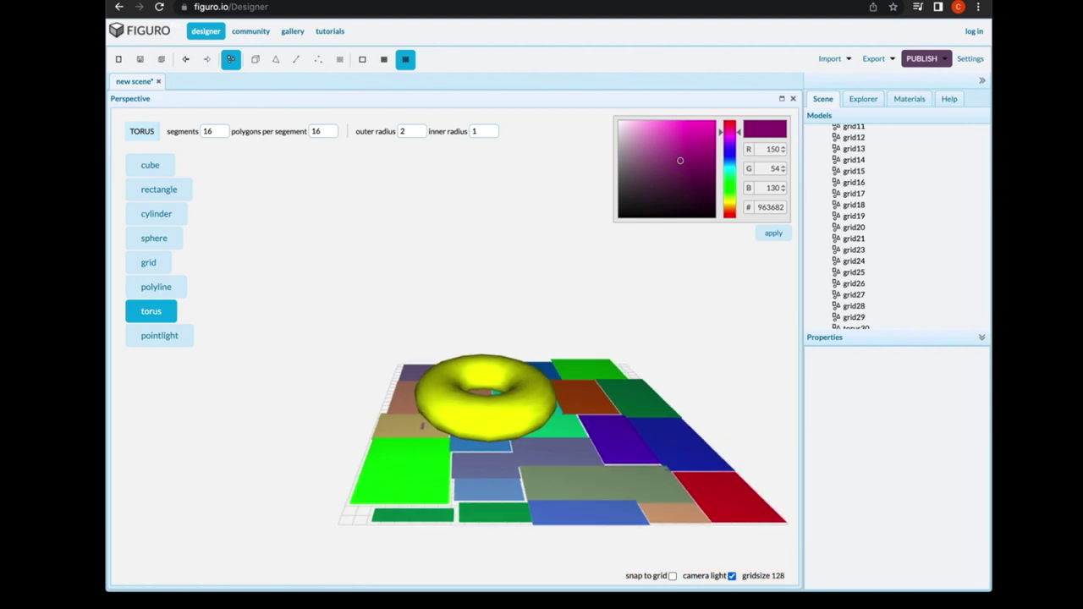
pyautogui.scroll(8, 461, 393)
pyautogui.scroll(4, 457, 423)
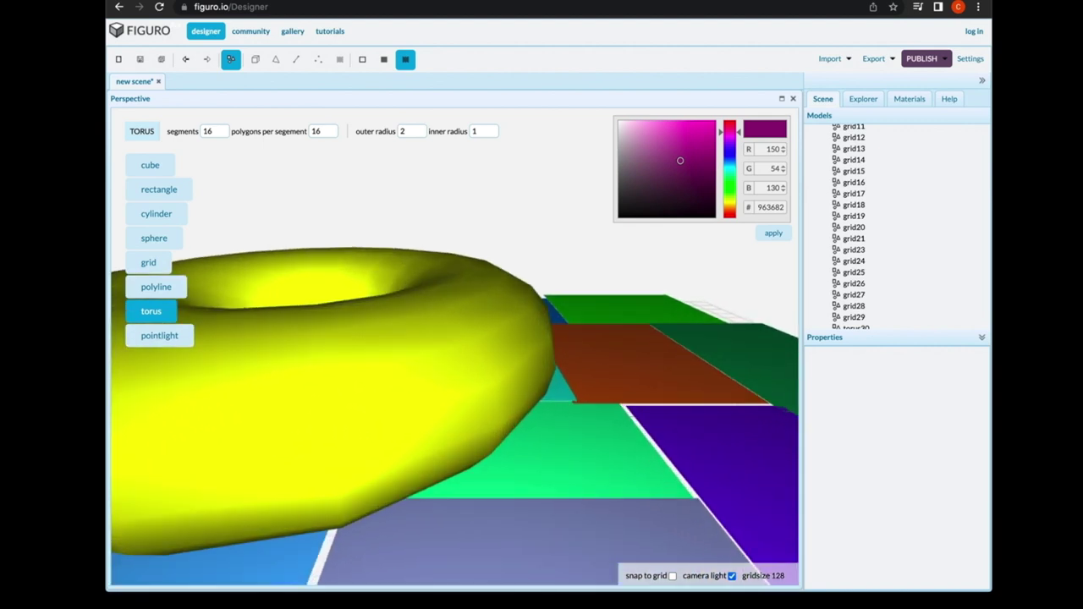
pyautogui.scroll(-4, 457, 423)
pyautogui.scroll(-3, 457, 423)
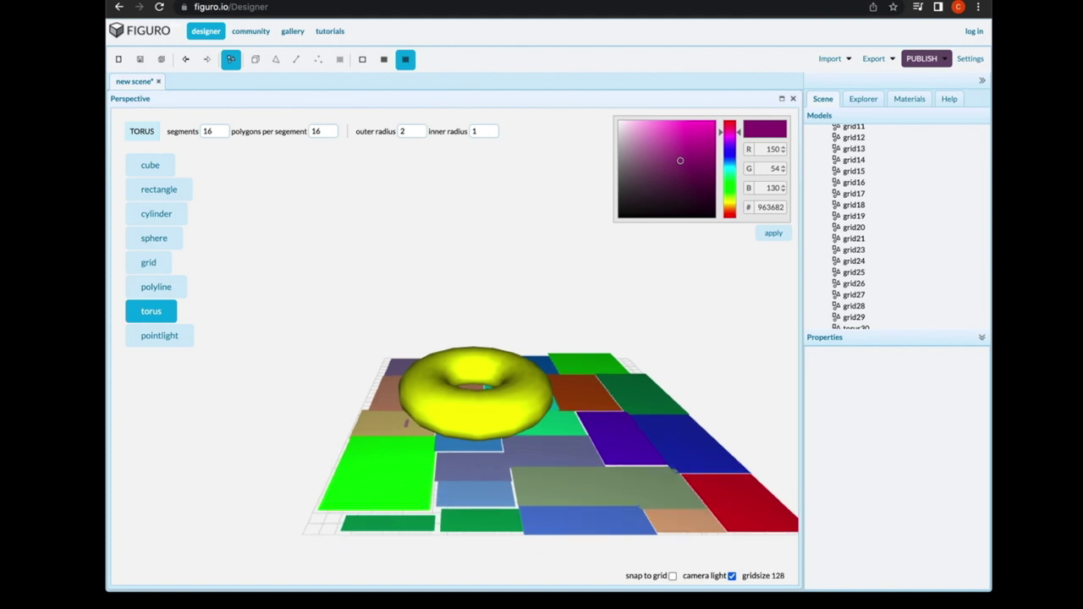
pyautogui.scroll(3, 473, 424)
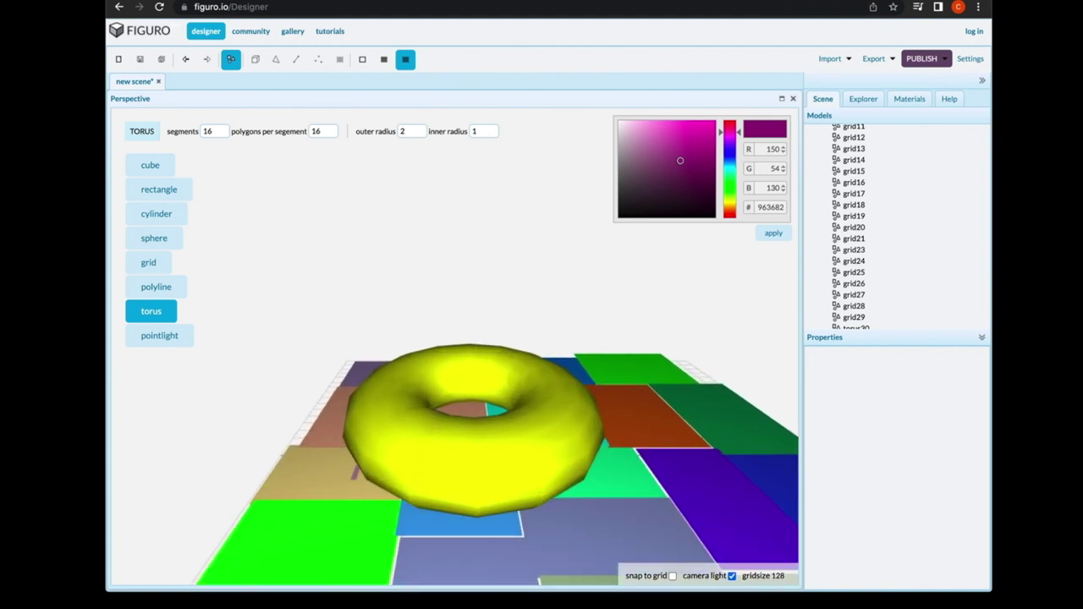
# - Reselect the yellow torus and move it sideways off the blue grid toward the purple grid
pyautogui.click(255, 60)
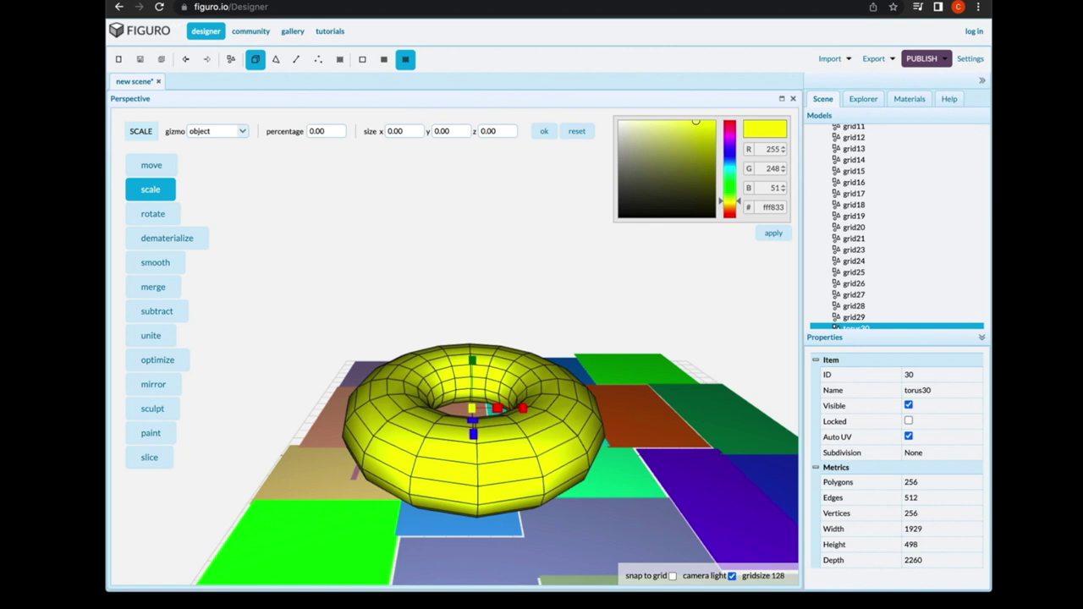
pyautogui.click(152, 165)
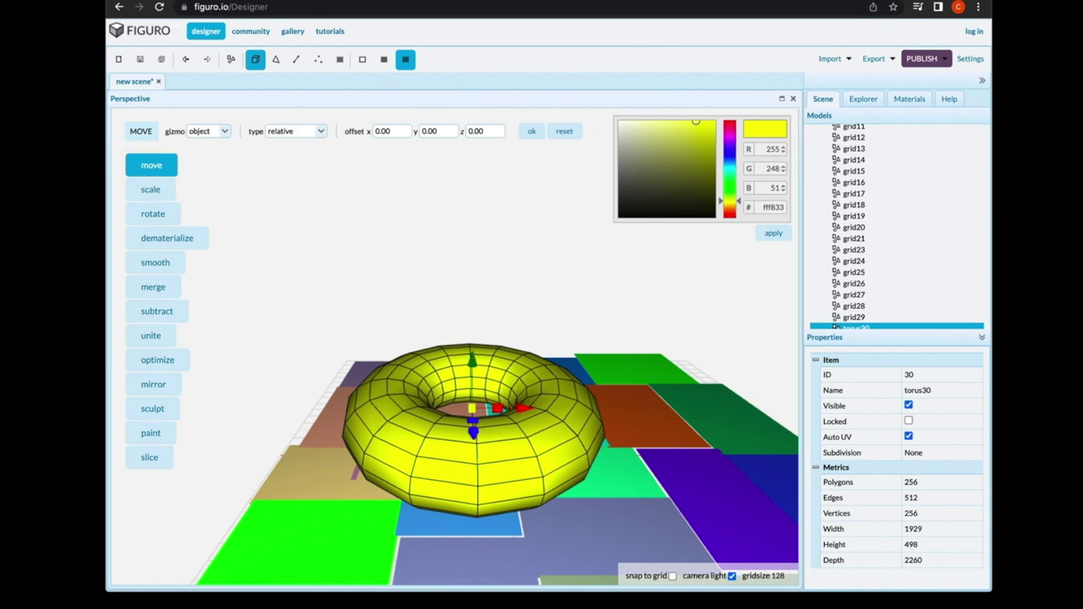
pyautogui.moveTo(500, 409); pyautogui.dragTo(681, 409)
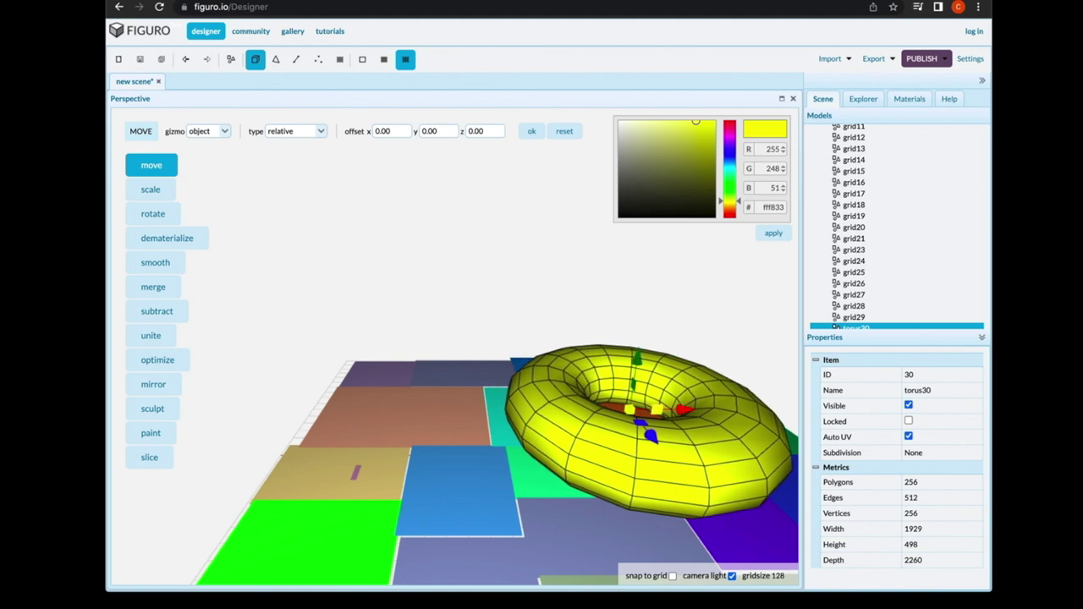
# - Move the yellow torus forward along the Z axis so its hole sits over the purple and green grids
pyautogui.scroll(-5, 572, 459)
pyautogui.scroll(2, 572, 459)
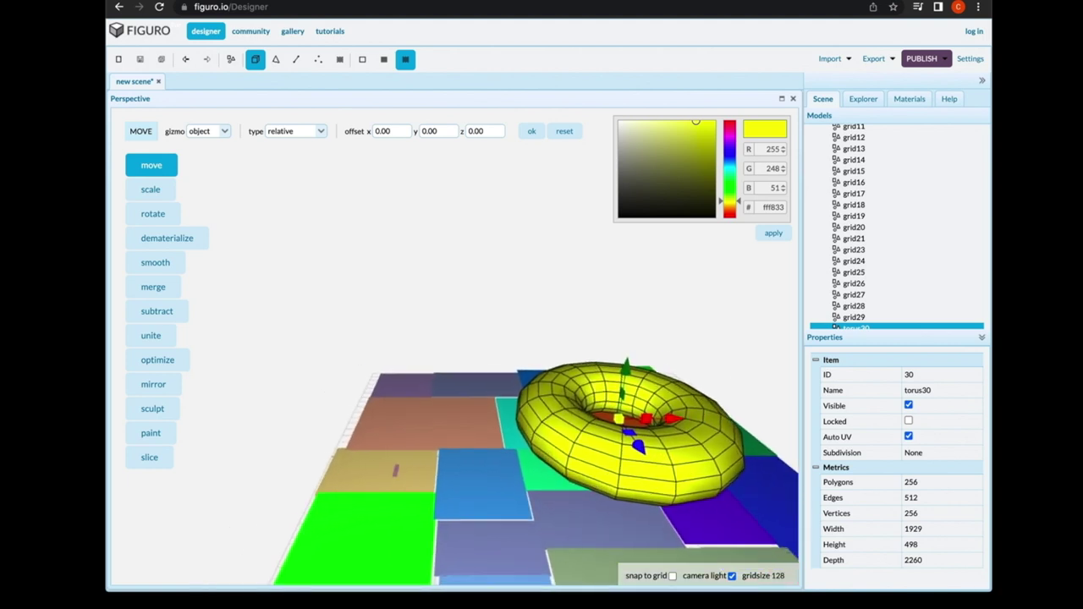
pyautogui.scroll(-3, 533, 465)
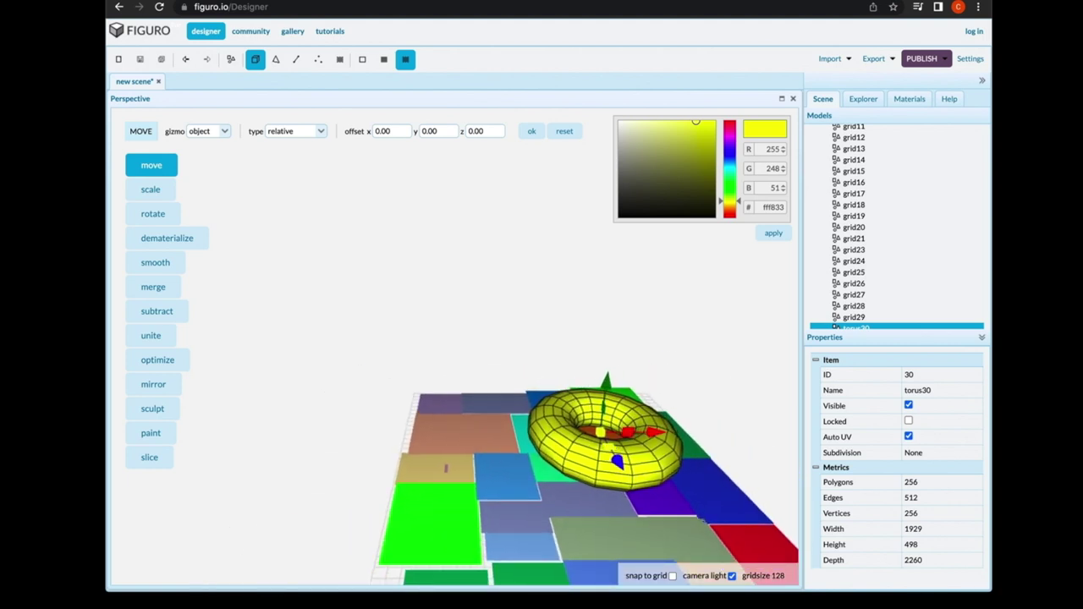
pyautogui.moveTo(617, 461); pyautogui.dragTo(636, 501)
pyautogui.scroll(3, 635, 501)
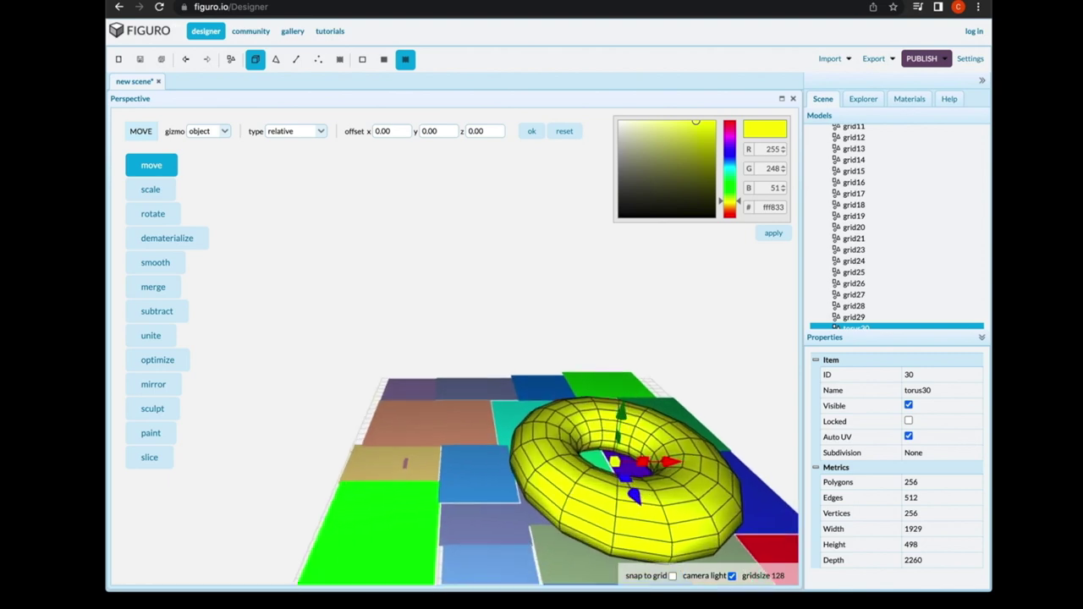
pyautogui.scroll(5, 635, 501)
pyautogui.scroll(-5, 636, 501)
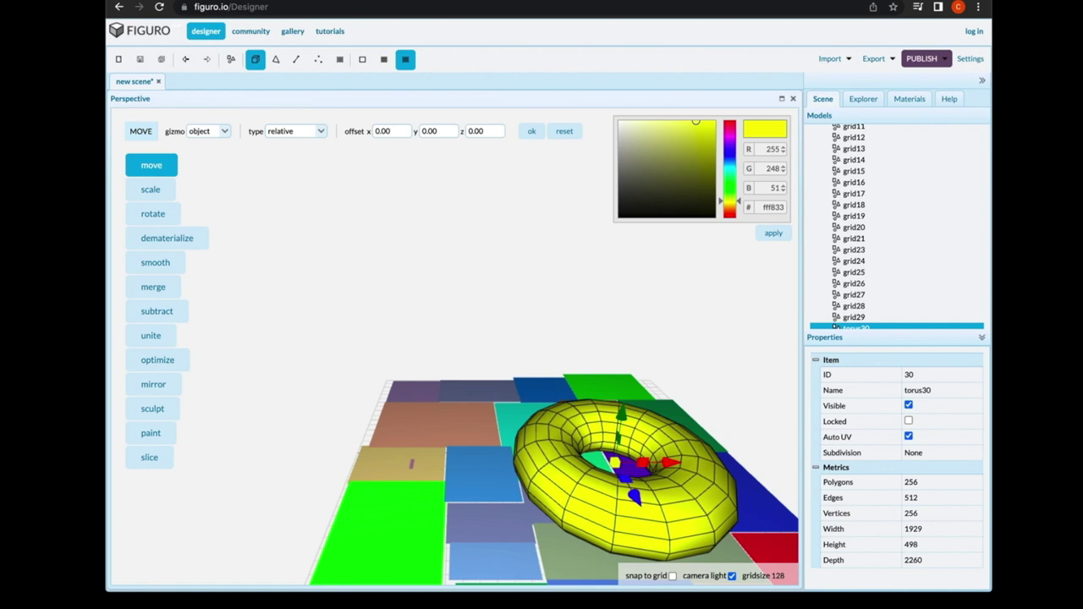
# - Deselect the torus, inspect its placement above the floor from near and far, and reselect it
pyautogui.click(231, 60)
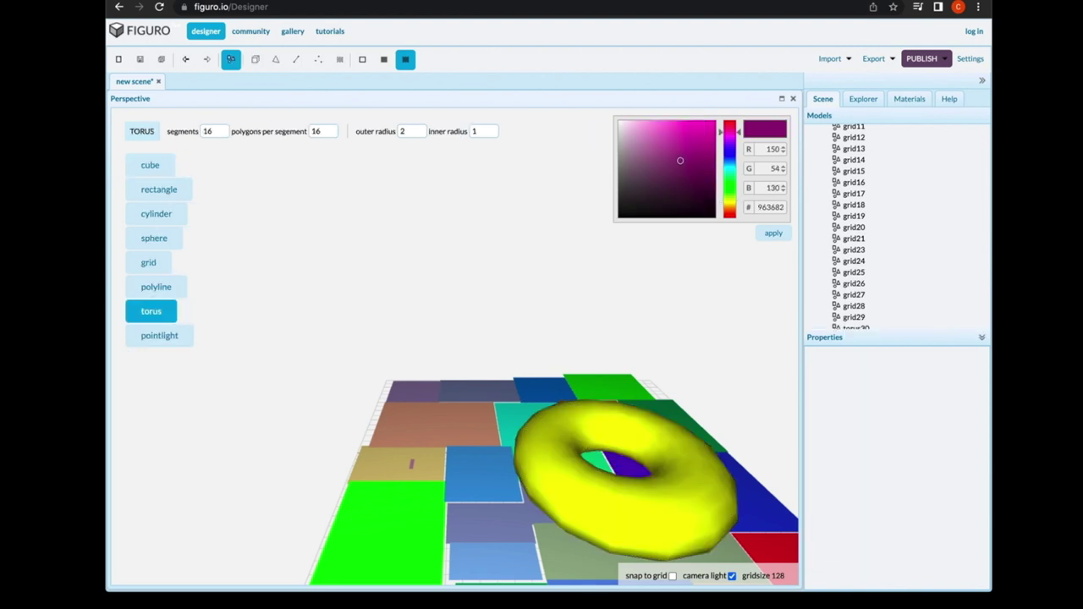
pyautogui.scroll(-3, 550, 474)
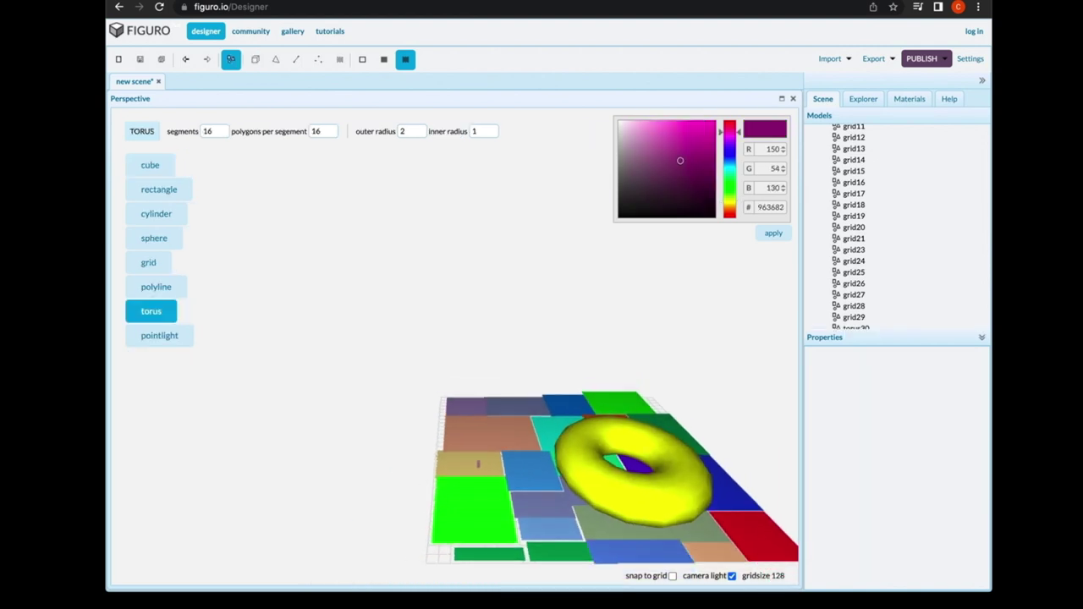
pyautogui.scroll(5, 550, 474)
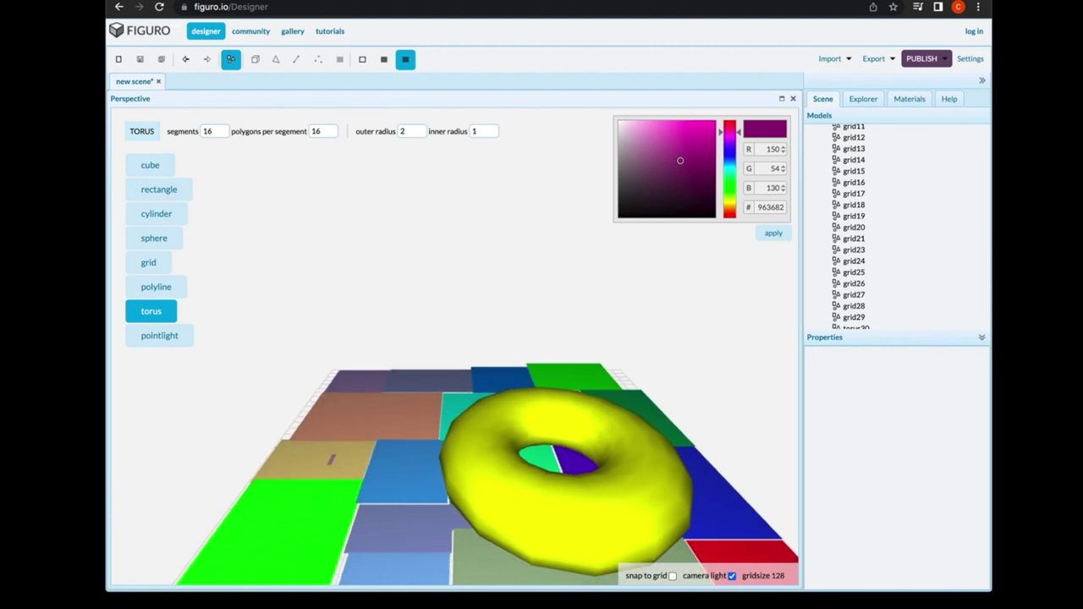
pyautogui.click(834, 327)
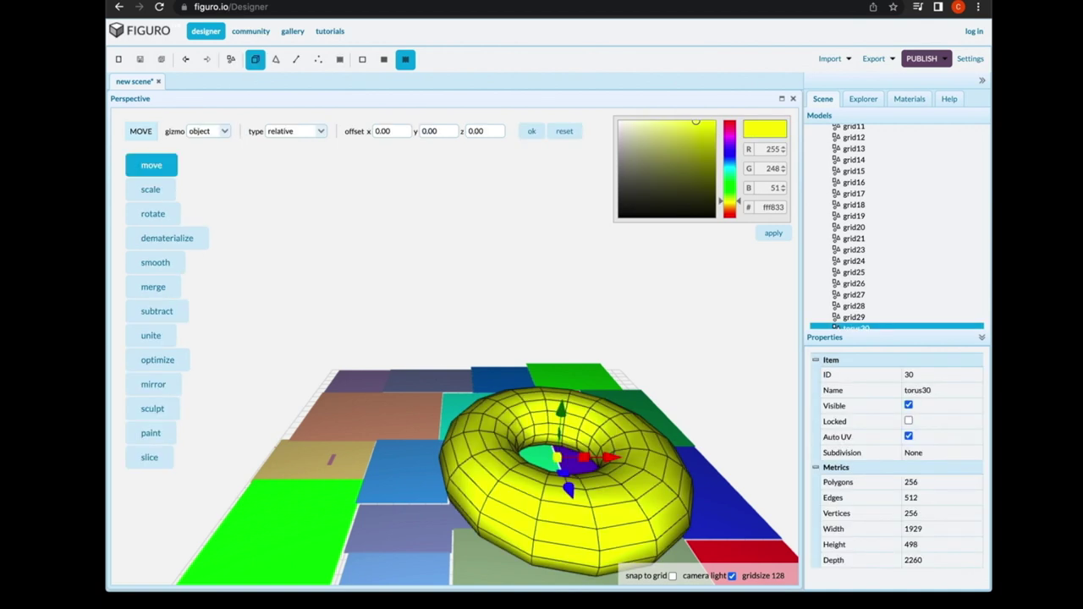
# - Place a 20-segment sphere about 146 wide on the torus's rear-left rim and color it bright blue, #1c54fc
pyautogui.click(231, 60)
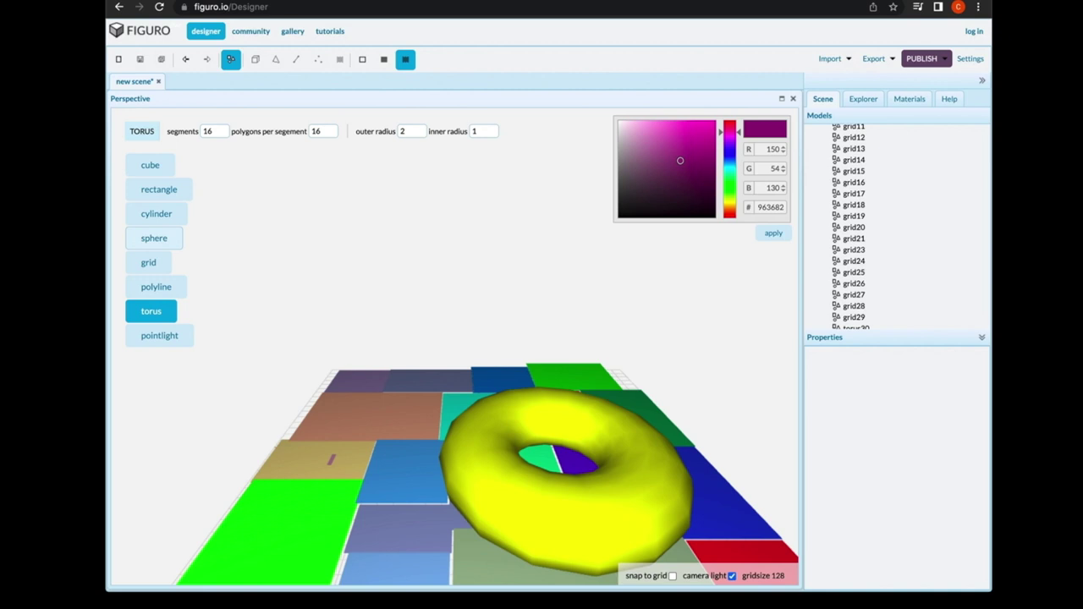
pyautogui.click(154, 238)
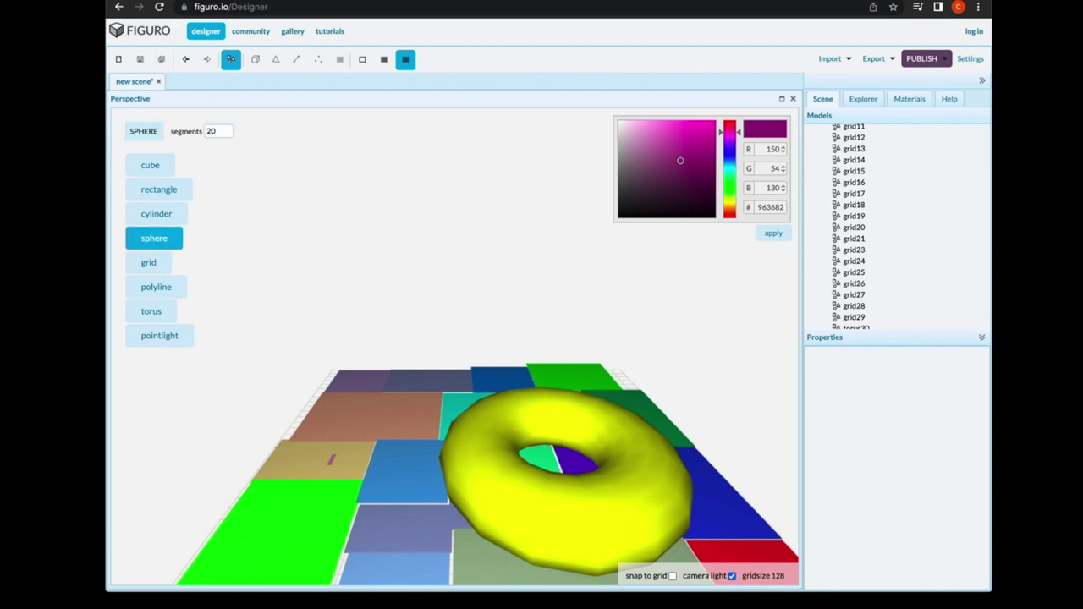
pyautogui.click(494, 409)
pyautogui.click(494, 409)
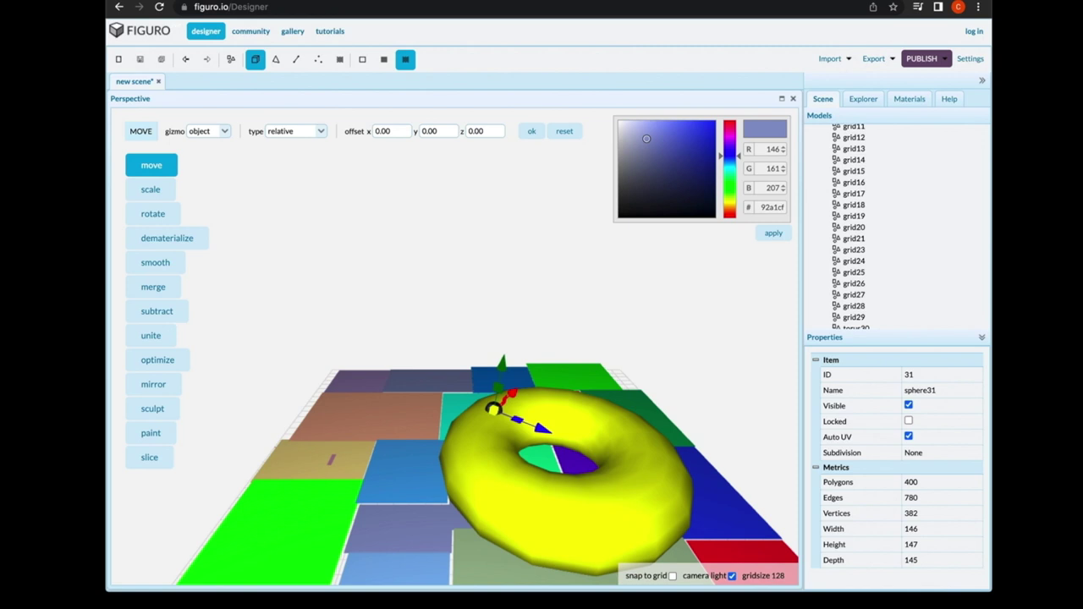
pyautogui.click(563, 508)
pyautogui.click(494, 410)
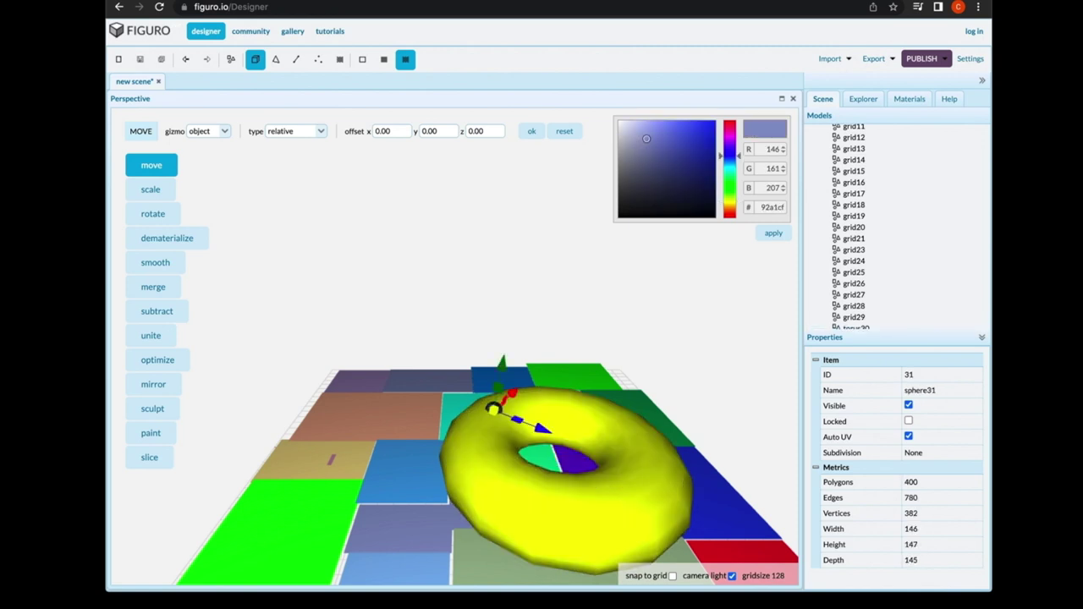
pyautogui.click(508, 440)
pyautogui.click(493, 409)
pyautogui.moveTo(646, 138); pyautogui.dragTo(704, 121)
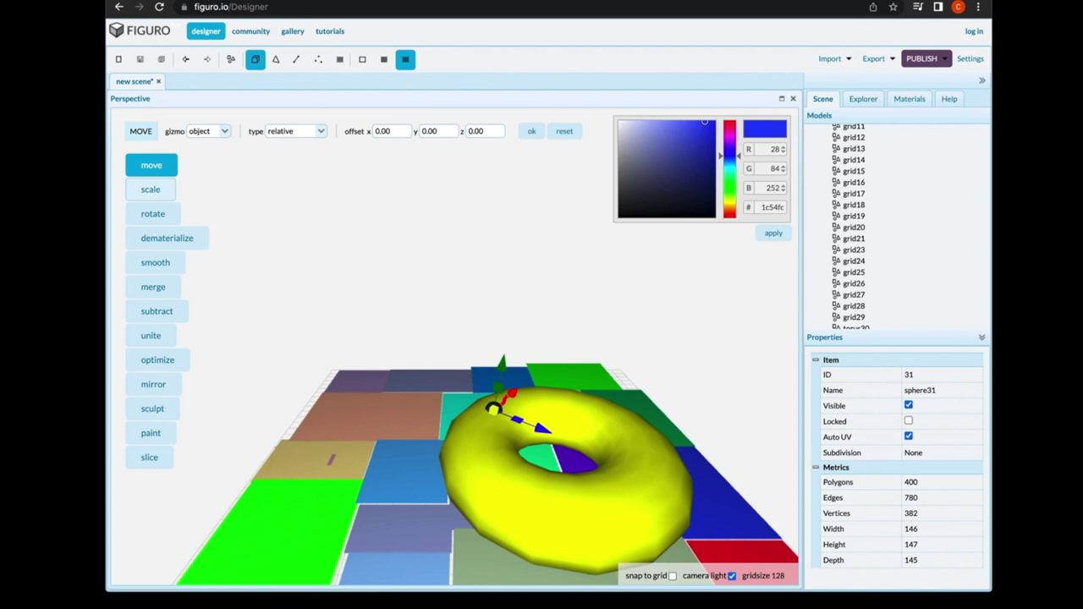
# - Scale the blue sphere to about 178 wide, 133 high and 238 deep, and nudge it slightly outward on the torus
pyautogui.click(151, 190)
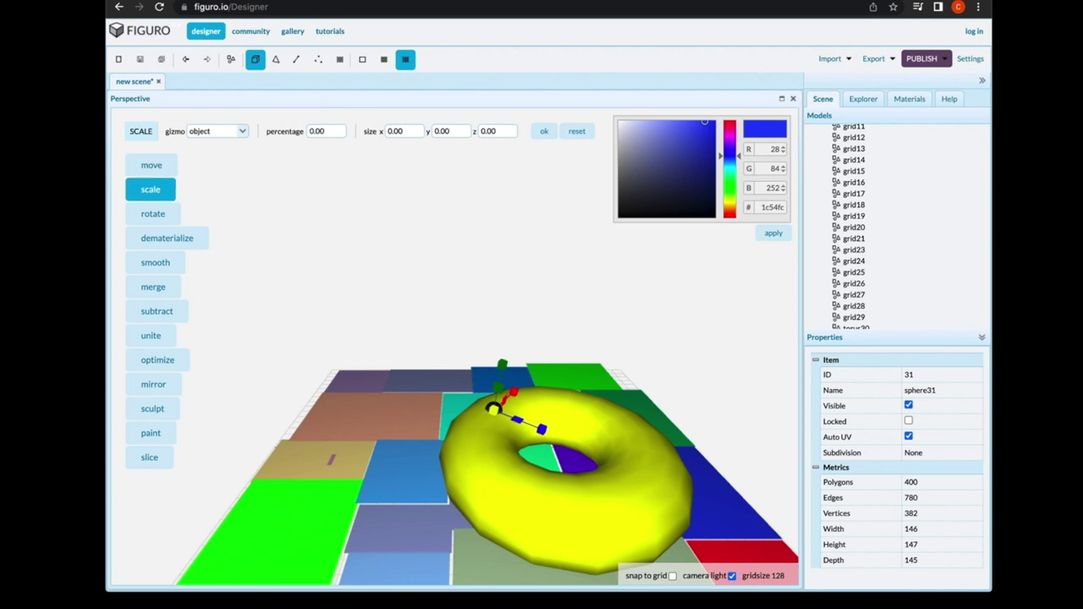
pyautogui.moveTo(494, 409)
pyautogui.mouseDown()
pyautogui.moveTo(511, 397)
pyautogui.moveTo(500, 406)
pyautogui.mouseUp()
pyautogui.moveTo(502, 364); pyautogui.dragTo(501, 371)
pyautogui.moveTo(517, 419); pyautogui.dragTo(514, 418)
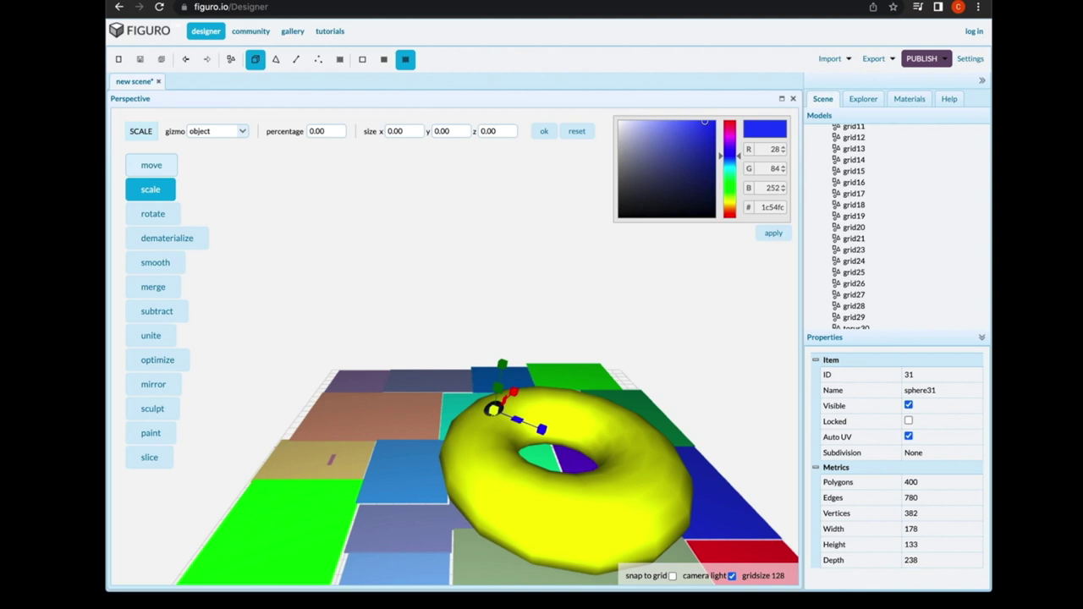
pyautogui.click(152, 165)
pyautogui.moveTo(494, 410); pyautogui.dragTo(493, 408)
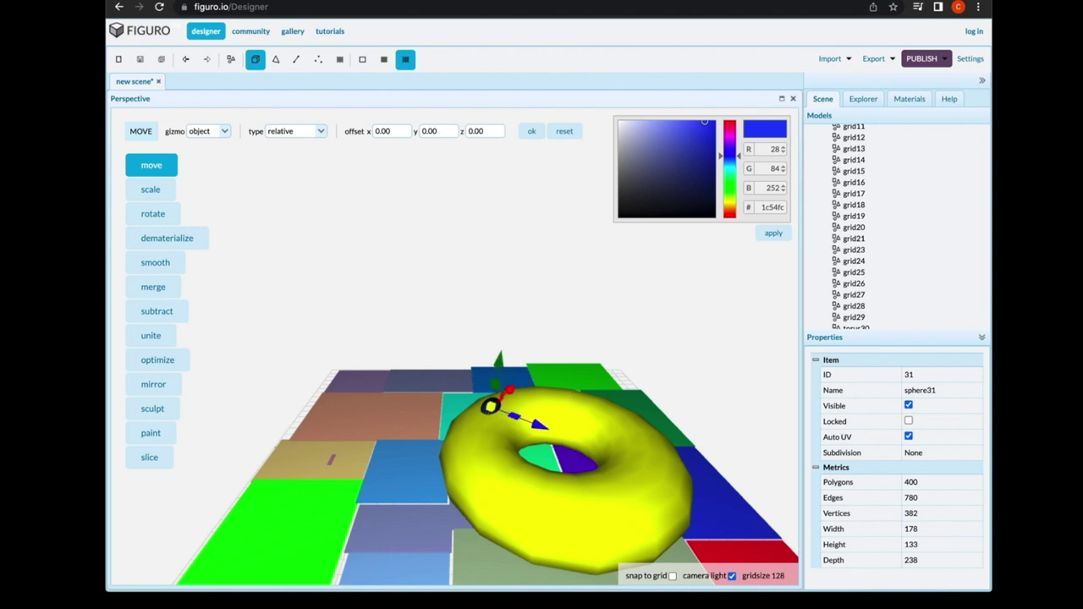
# - Draw a rectangle about 247 wide and 254 deep on the torus beside the blue sphere, and raise it slightly above the surface
pyautogui.click(231, 59)
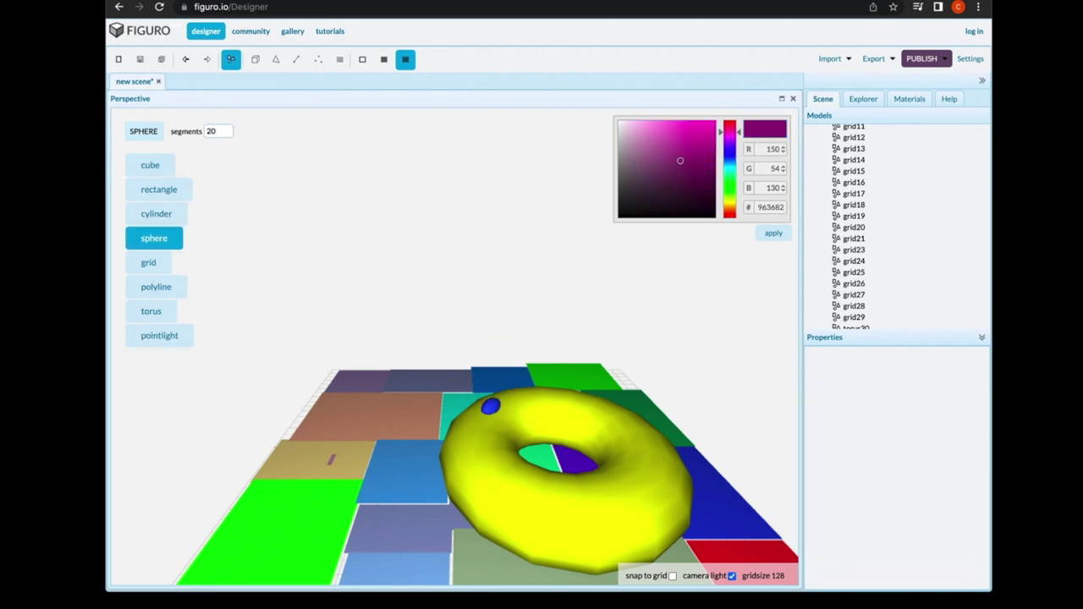
pyautogui.scroll(-2, 488, 474)
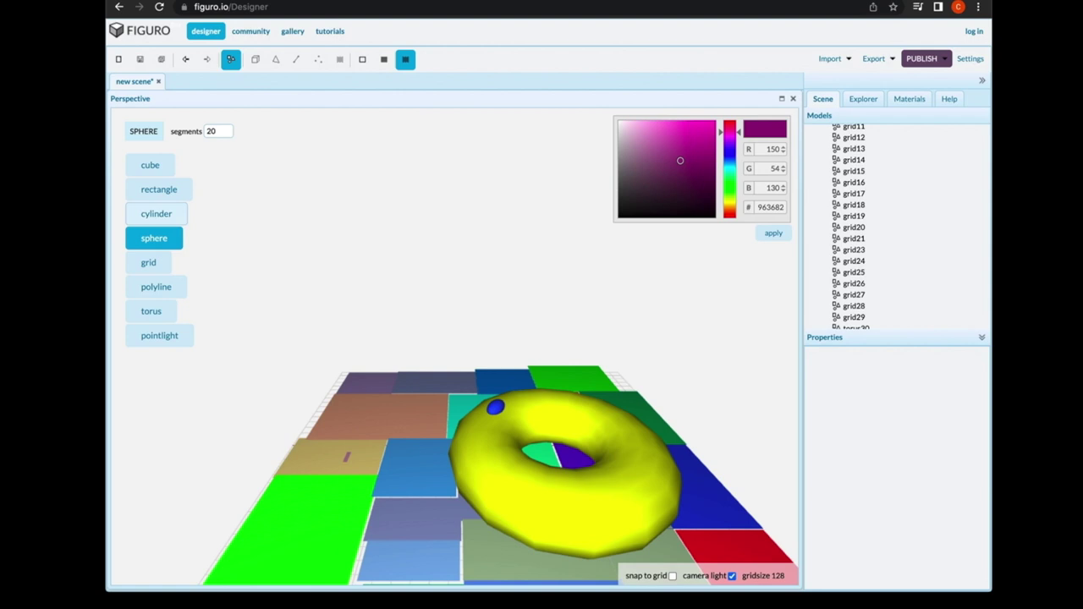
pyautogui.click(159, 189)
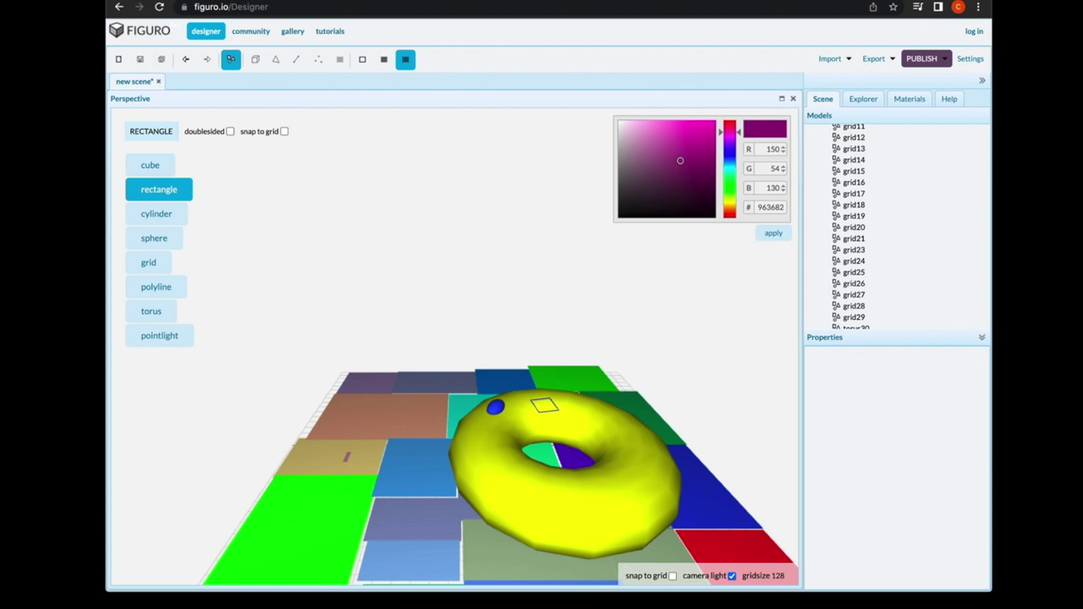
pyautogui.click(545, 406)
pyautogui.click(545, 406)
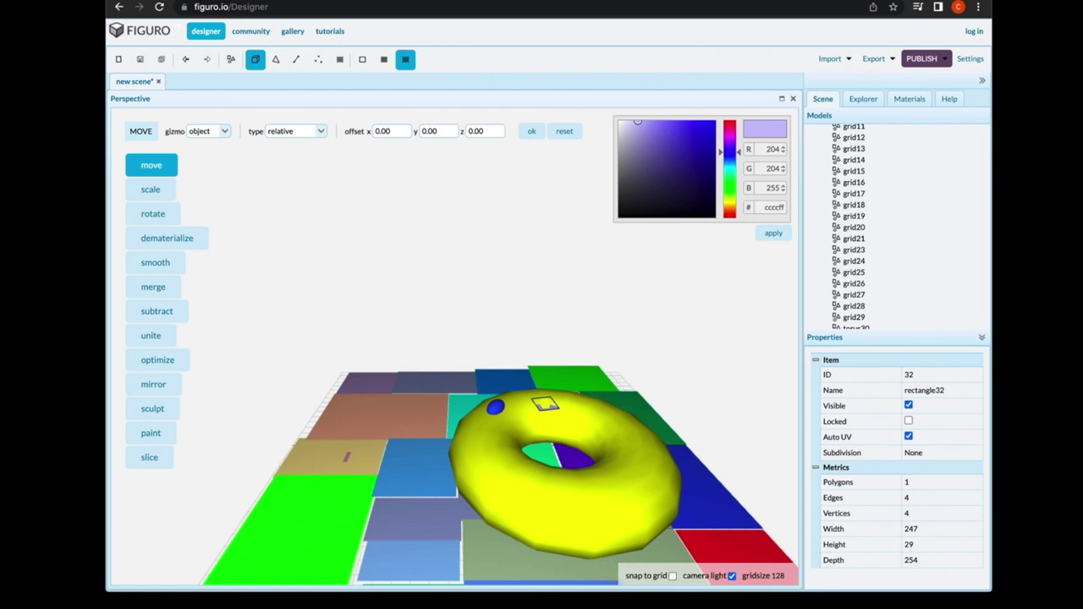
pyautogui.moveTo(551, 359); pyautogui.dragTo(551, 351)
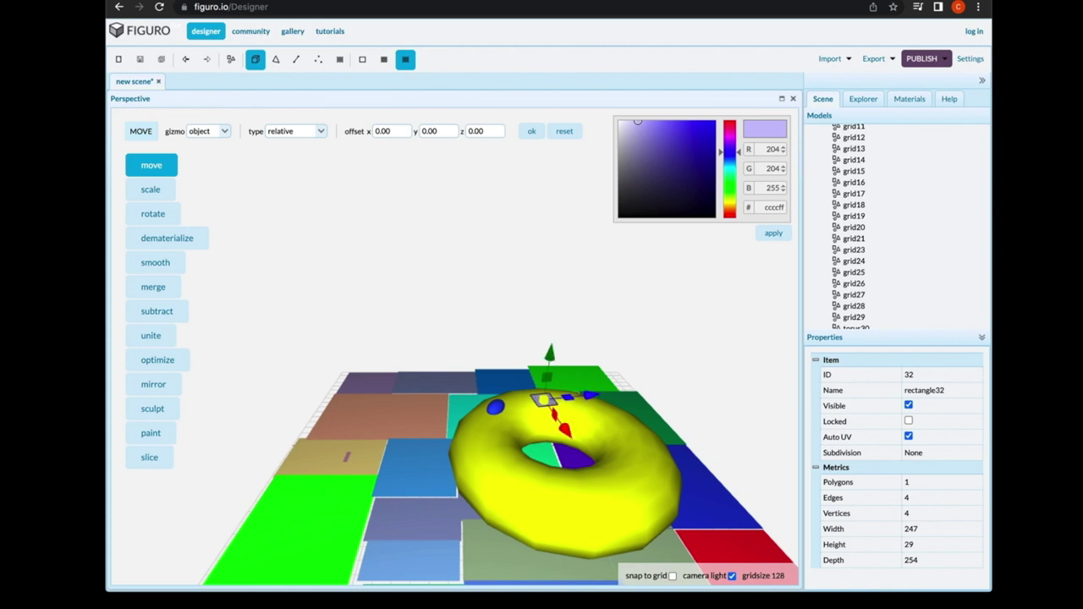
# - Color the rectangle violet, #7c21eb, and scale it along one axis into a narrower strip
pyautogui.moveTo(638, 122)
pyautogui.mouseDown()
pyautogui.moveTo(690, 149)
pyautogui.moveTo(729, 150)
pyautogui.moveTo(693, 141)
pyautogui.moveTo(701, 128)
pyautogui.mouseUp()
pyautogui.click(773, 234)
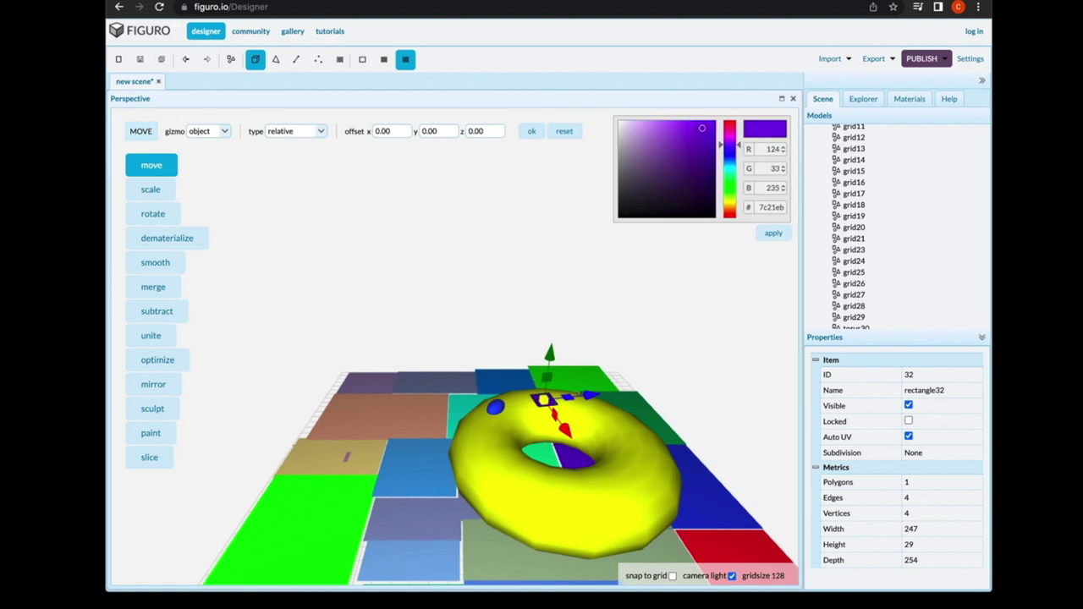
pyautogui.click(230, 59)
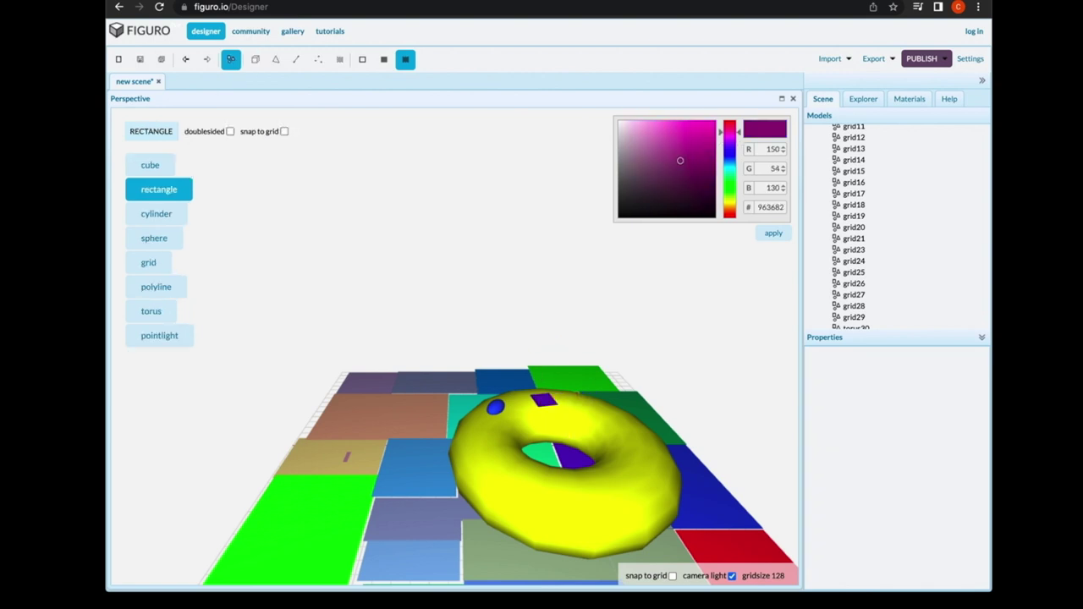
pyautogui.click(254, 59)
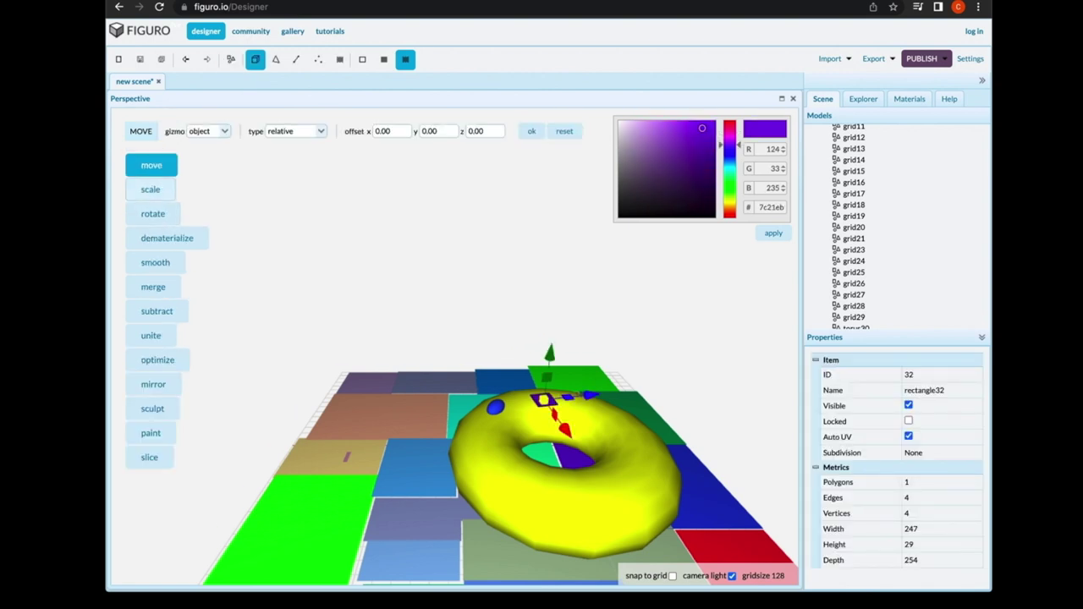
pyautogui.click(151, 190)
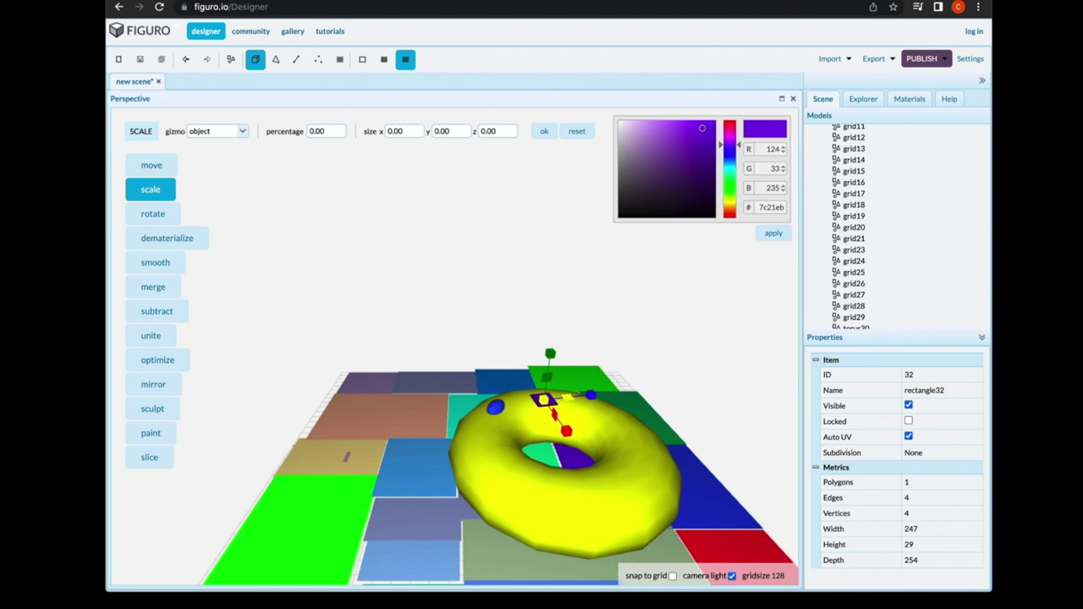
pyautogui.moveTo(568, 397); pyautogui.dragTo(563, 426)
# - Draw a cube of thickness 256, about 297 wide and 289 deep, on the torus beyond the violet rectangle
pyautogui.click(231, 59)
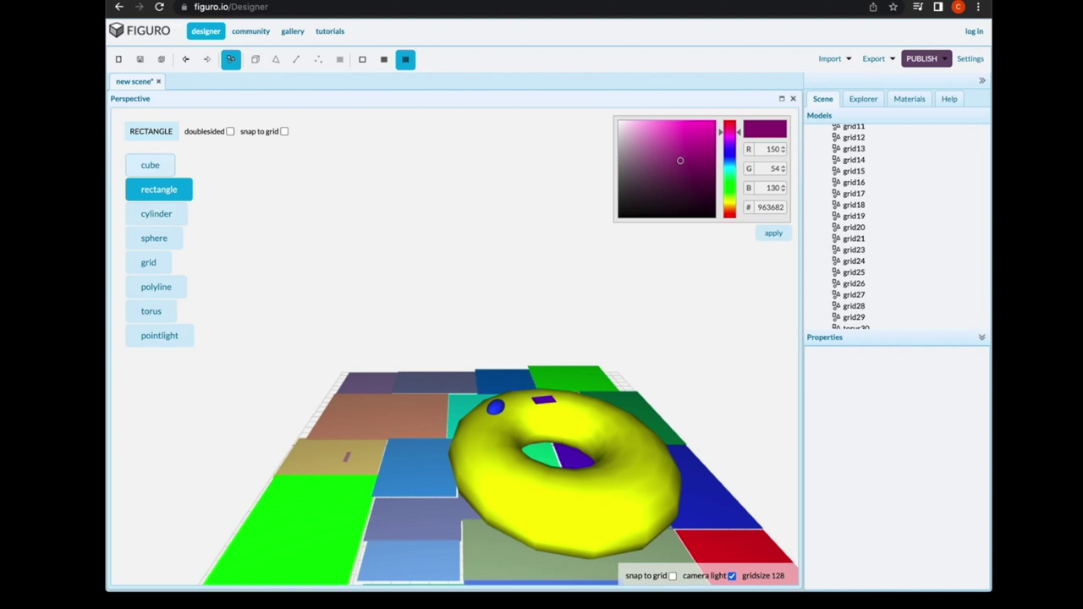
pyautogui.click(150, 166)
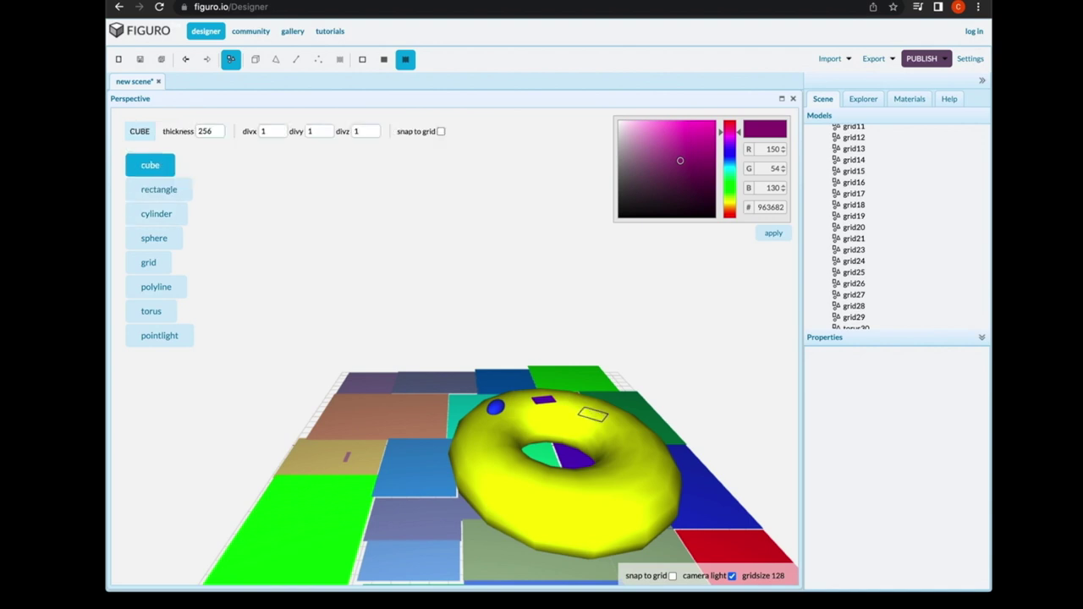
pyautogui.click(593, 414)
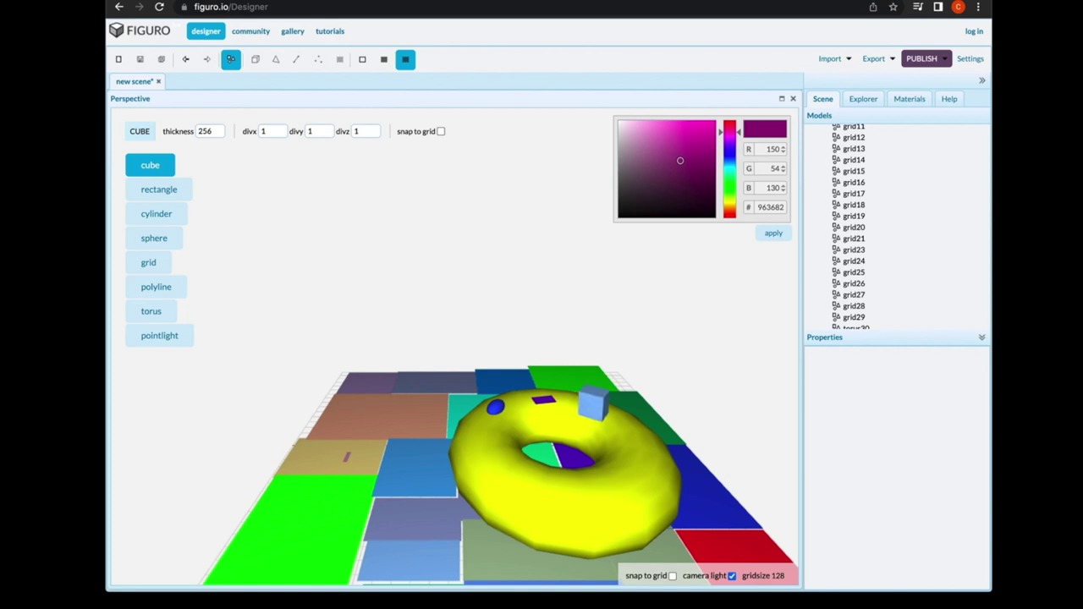
# - Select the new cube and color it bright green, #2bff00
pyautogui.click(255, 59)
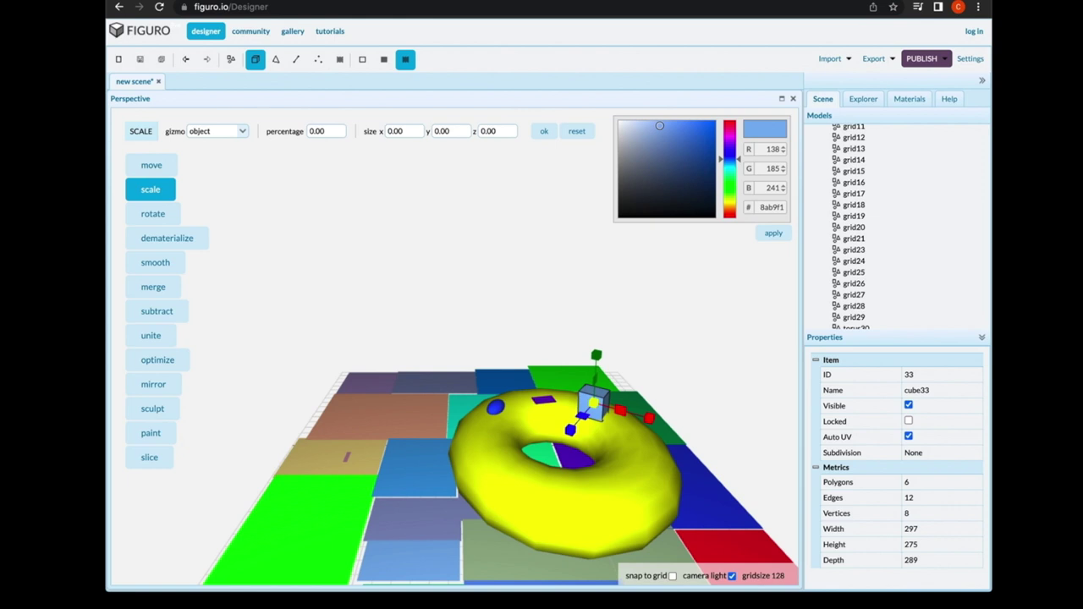
pyautogui.moveTo(659, 125); pyautogui.dragTo(638, 205)
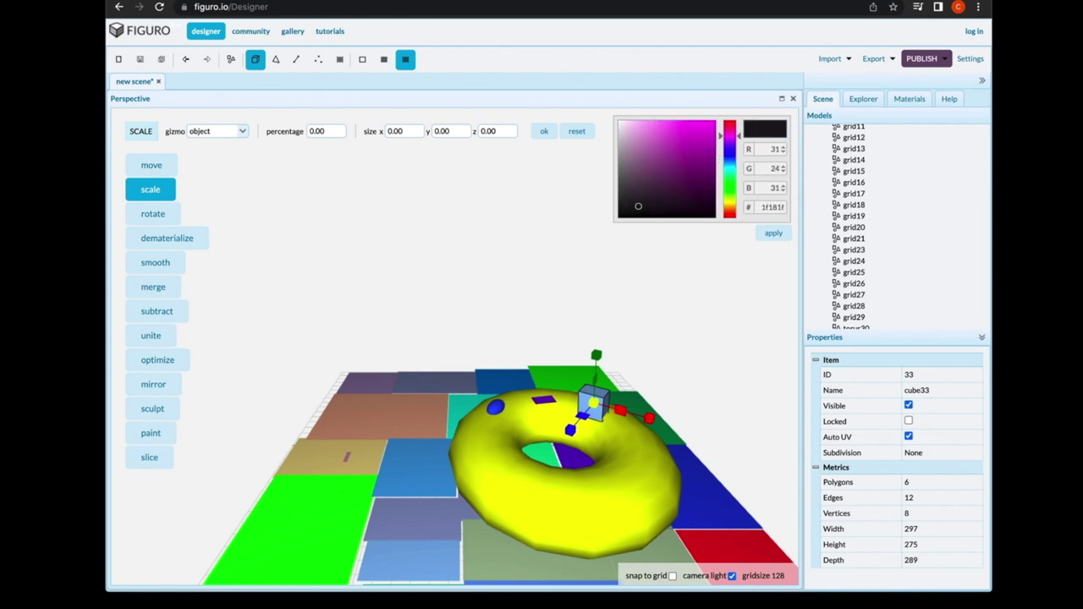
pyautogui.moveTo(730, 135); pyautogui.dragTo(729, 186)
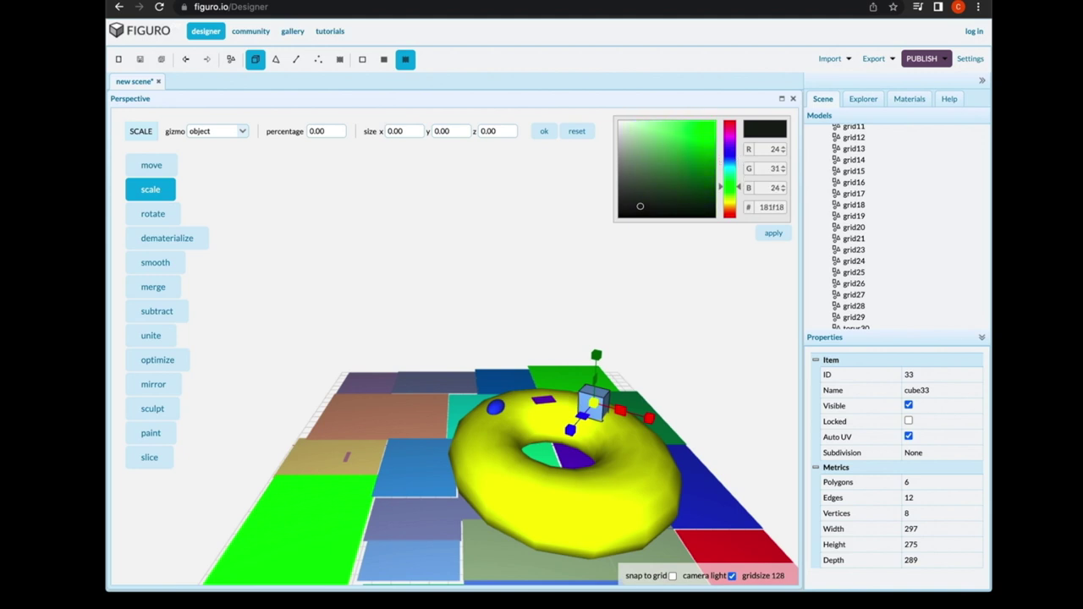
pyautogui.moveTo(640, 206); pyautogui.dragTo(715, 121)
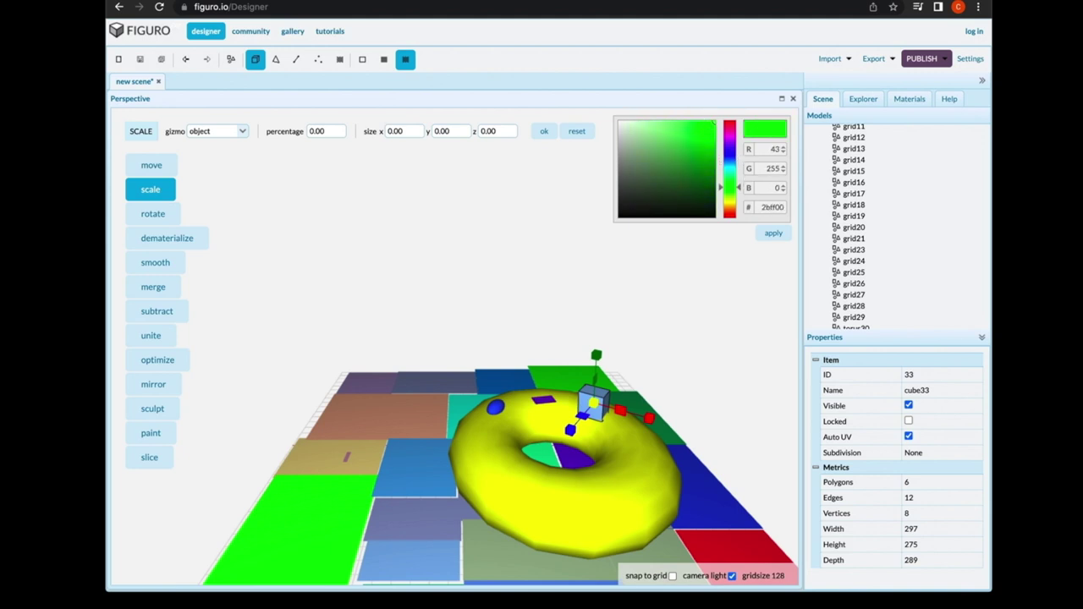
pyautogui.click(773, 233)
# - Flatten and shrink the green cube to about 235 wide, 94 high and 226 deep, and switch to the Move tool
pyautogui.moveTo(597, 355); pyautogui.dragTo(596, 366)
pyautogui.moveTo(594, 404); pyautogui.dragTo(595, 403)
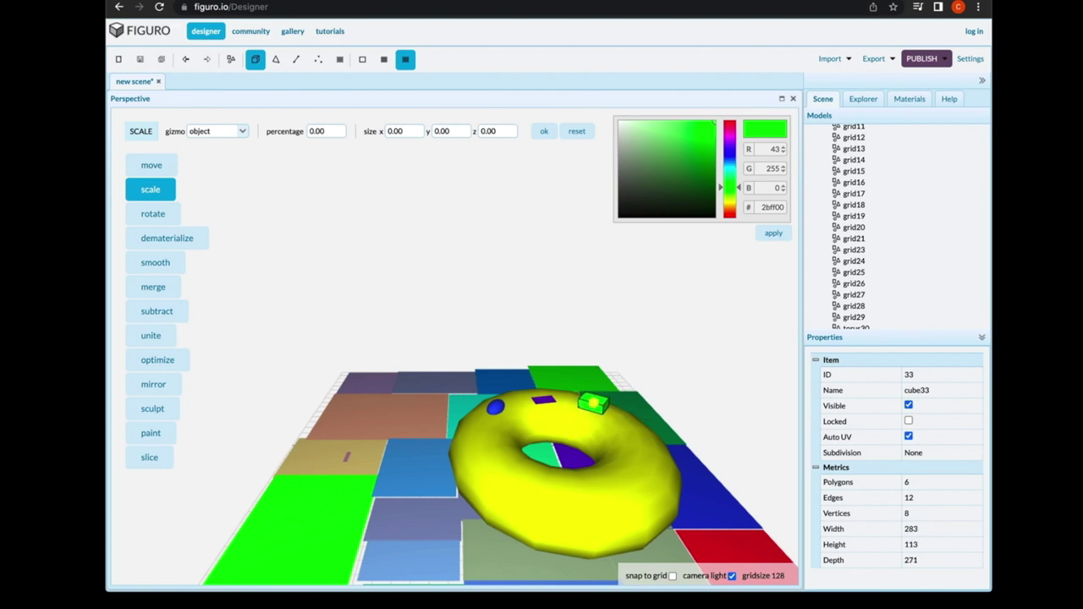
pyautogui.moveTo(596, 403); pyautogui.dragTo(593, 404)
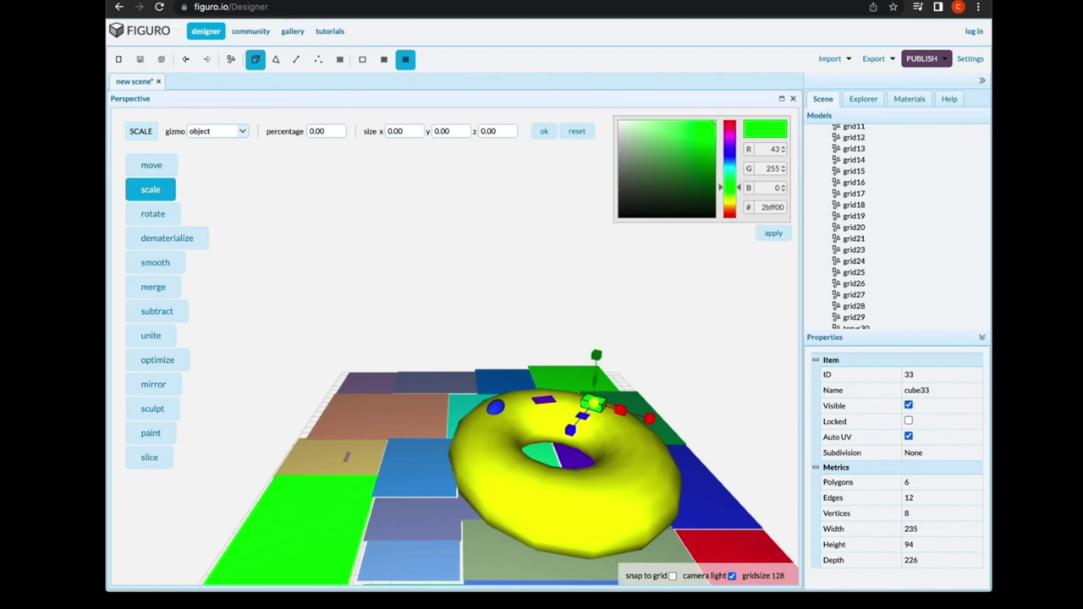
pyautogui.click(151, 165)
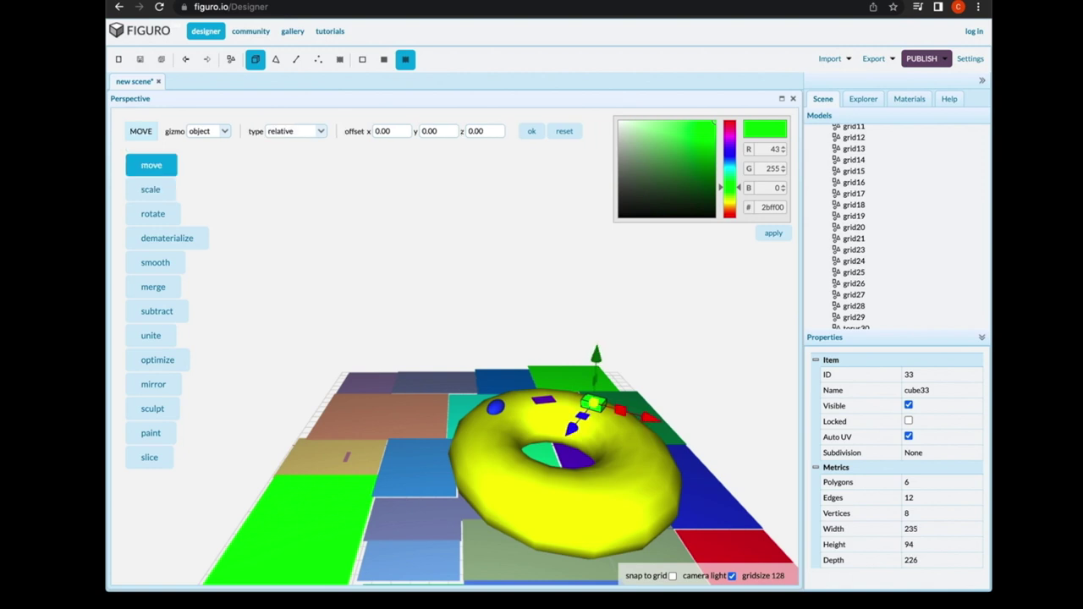
# - Shift the green cube slightly along its z axis toward the torus hole and smooth it into a rounded sprinkle
pyautogui.moveTo(572, 430); pyautogui.dragTo(567, 433)
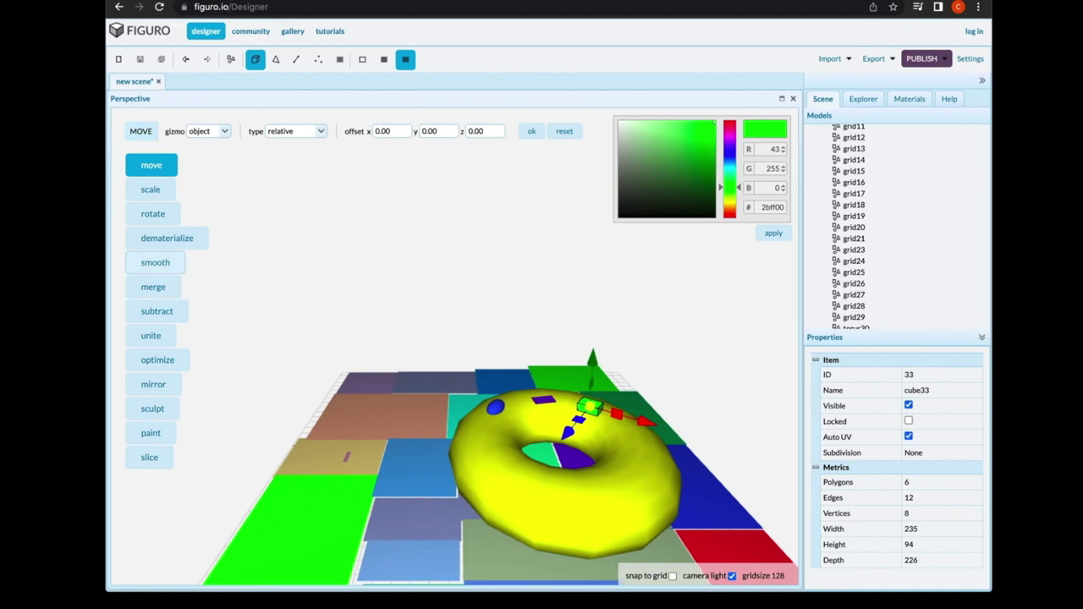
pyautogui.click(155, 262)
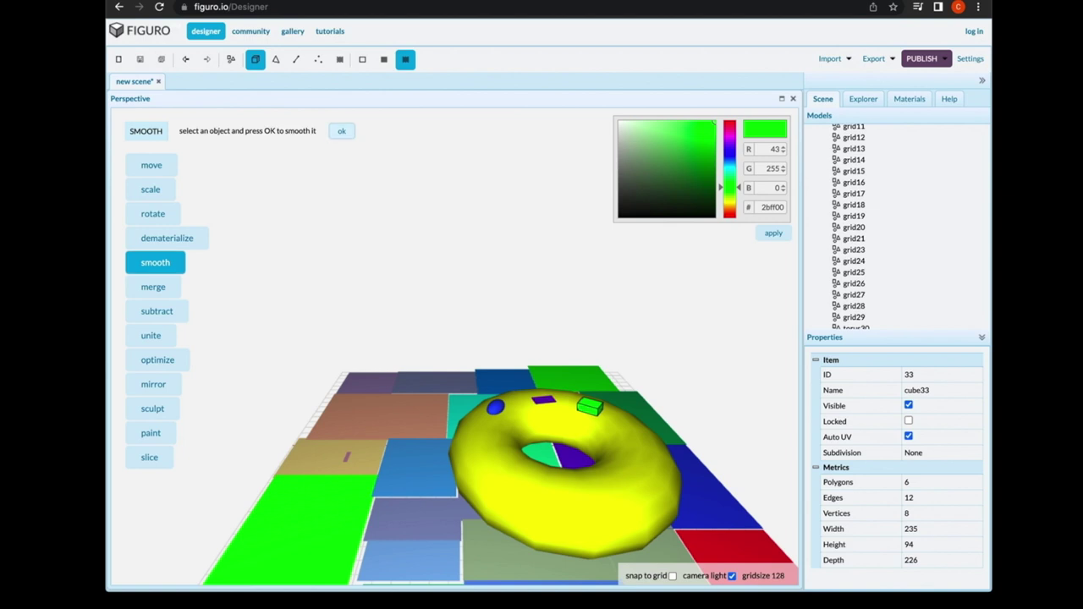
pyautogui.click(342, 131)
pyautogui.click(231, 60)
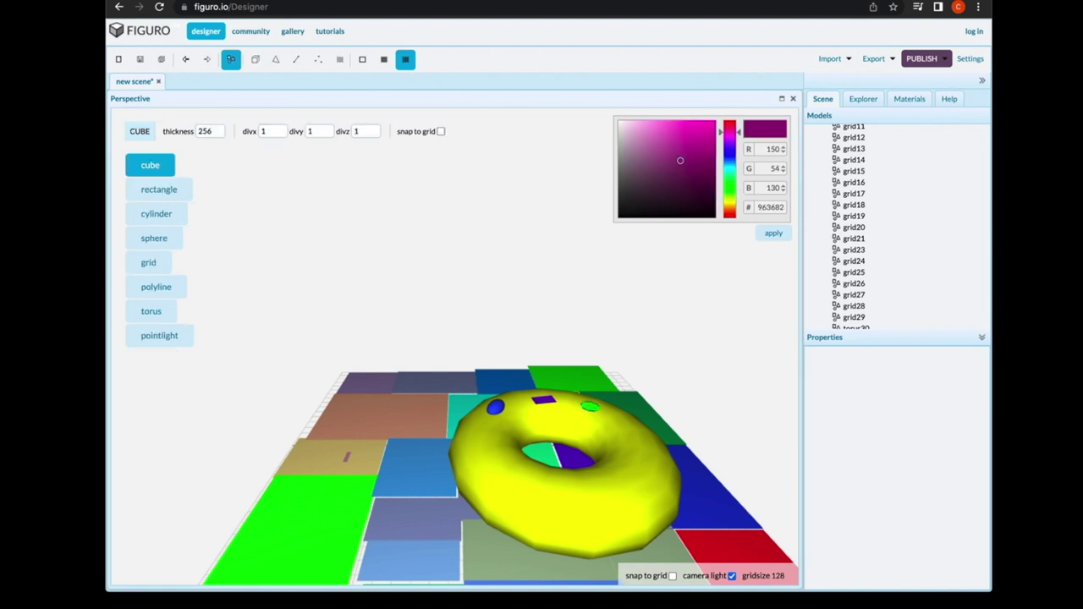
pyautogui.click(255, 59)
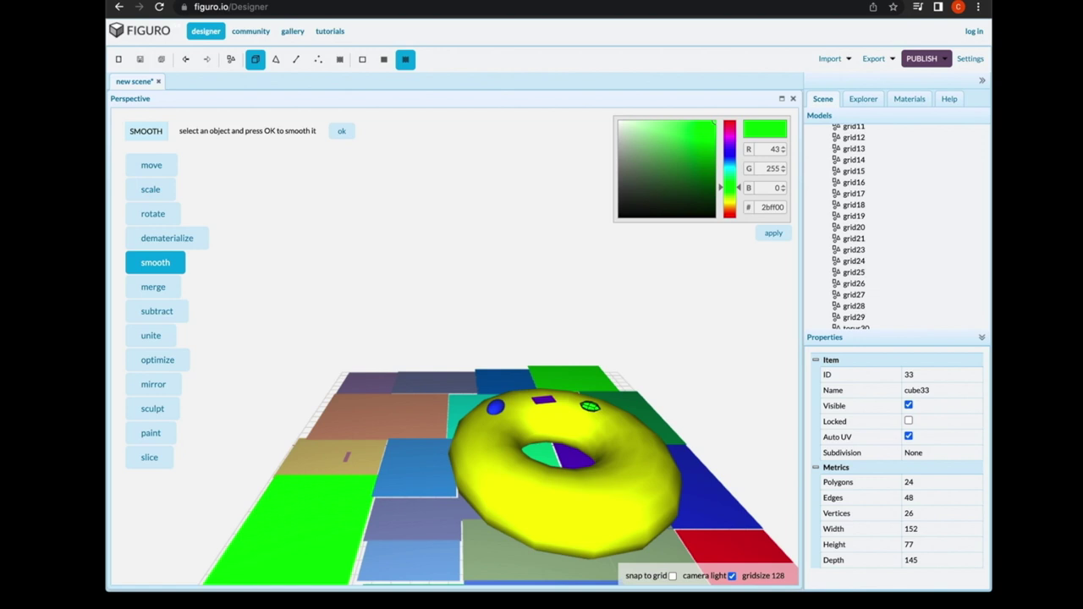
# - Enlarge the smoothed green sprinkle to about 314 wide, 159 high and 246 deep, and reposition it along its x axis
pyautogui.click(151, 165)
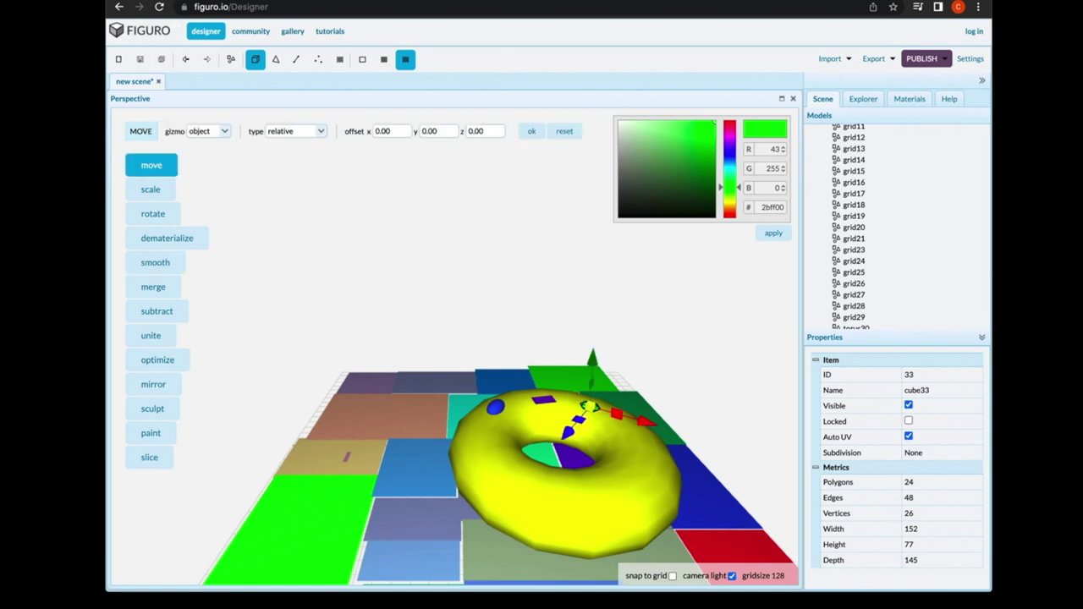
pyautogui.moveTo(646, 422); pyautogui.dragTo(644, 421)
pyautogui.click(151, 189)
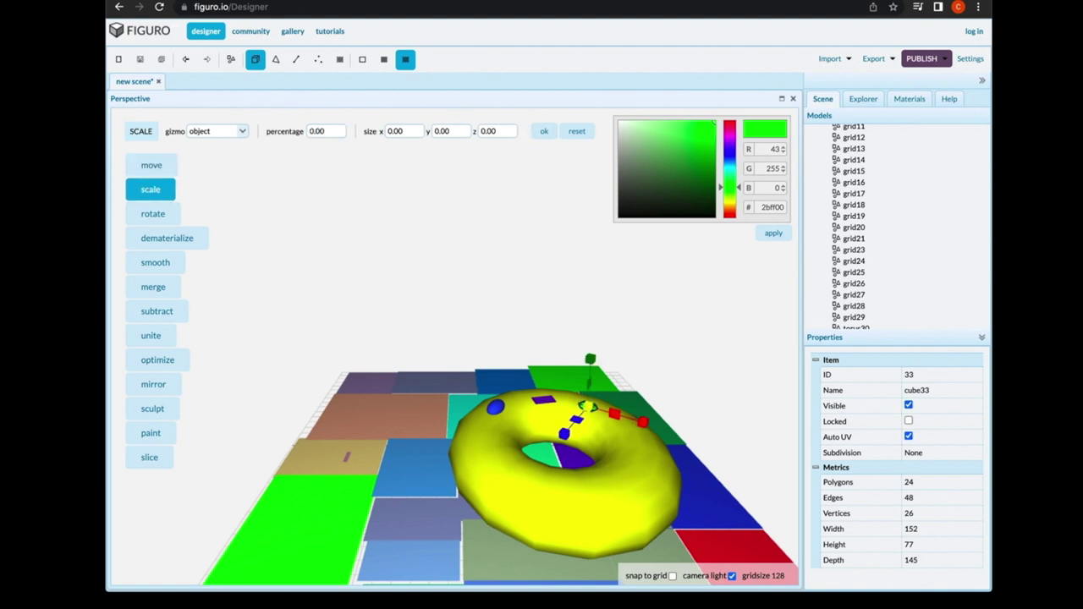
pyautogui.moveTo(615, 414); pyautogui.dragTo(637, 418)
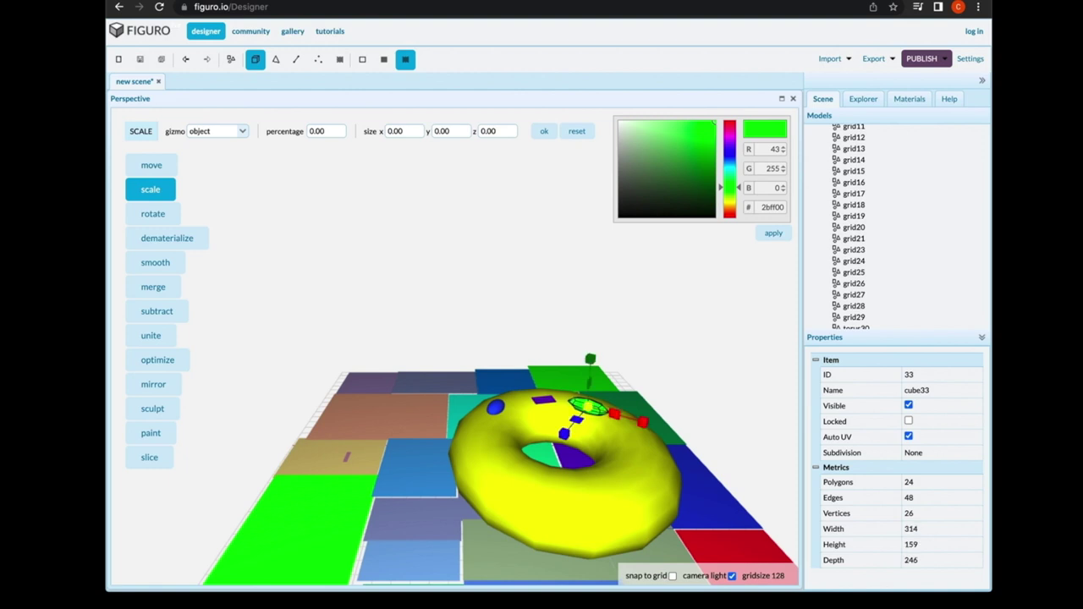
pyautogui.click(135, 166)
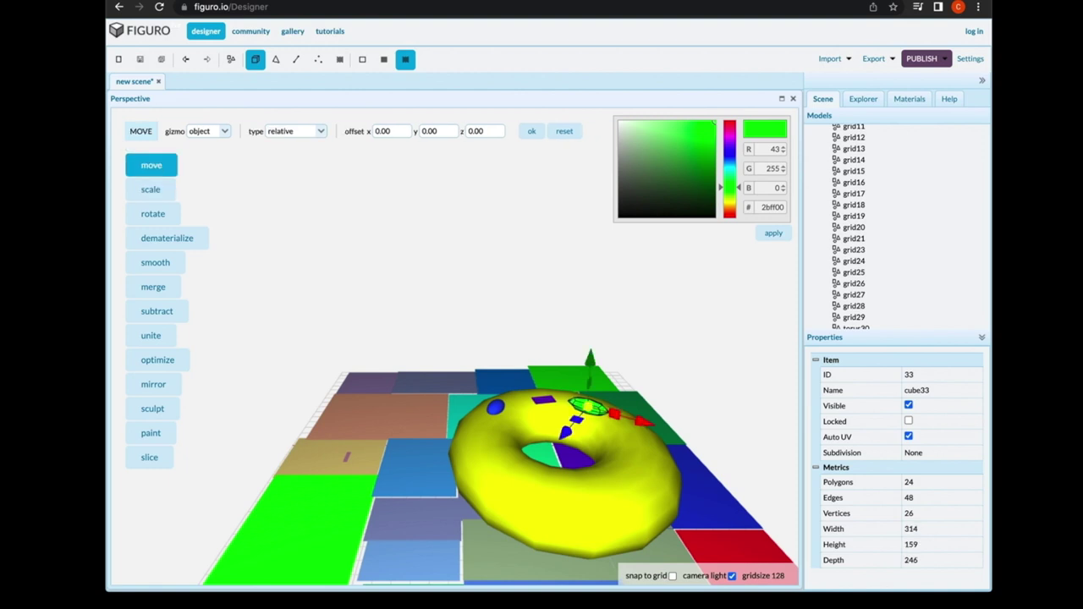
pyautogui.moveTo(644, 421); pyautogui.dragTo(656, 424)
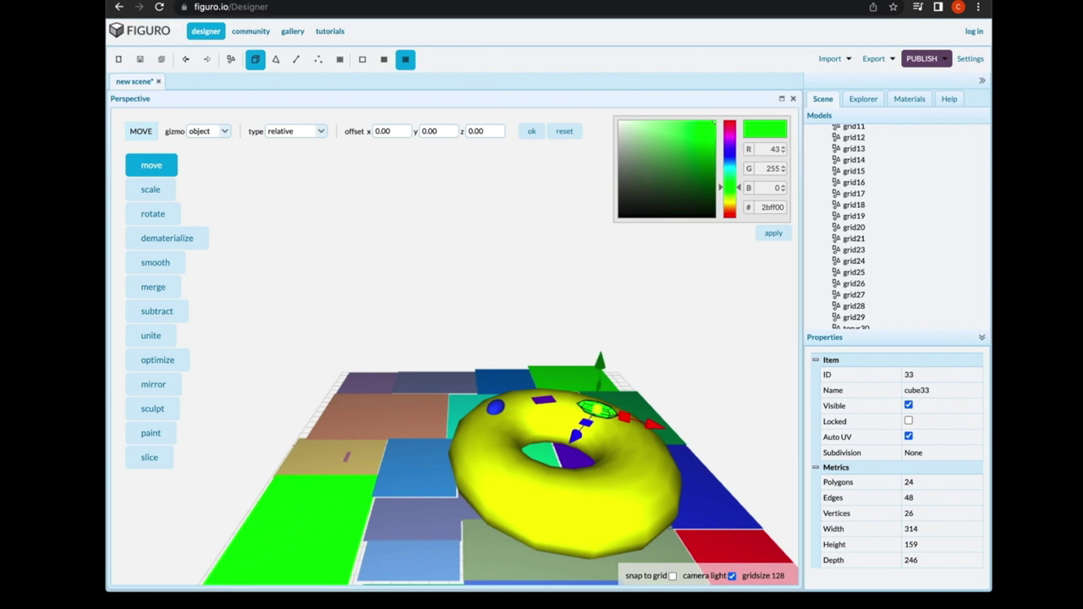
# - Draw a 16-sided cylinder of thickness 256, about 303 wide and 274 deep, on the torus in front of the blue sphere
pyautogui.click(231, 60)
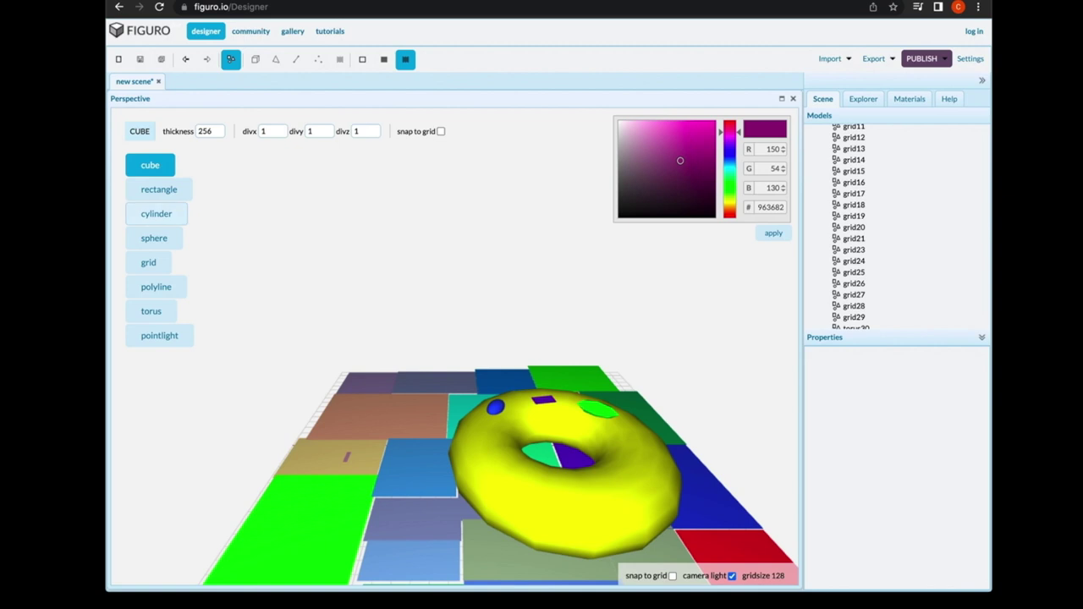
pyautogui.click(157, 213)
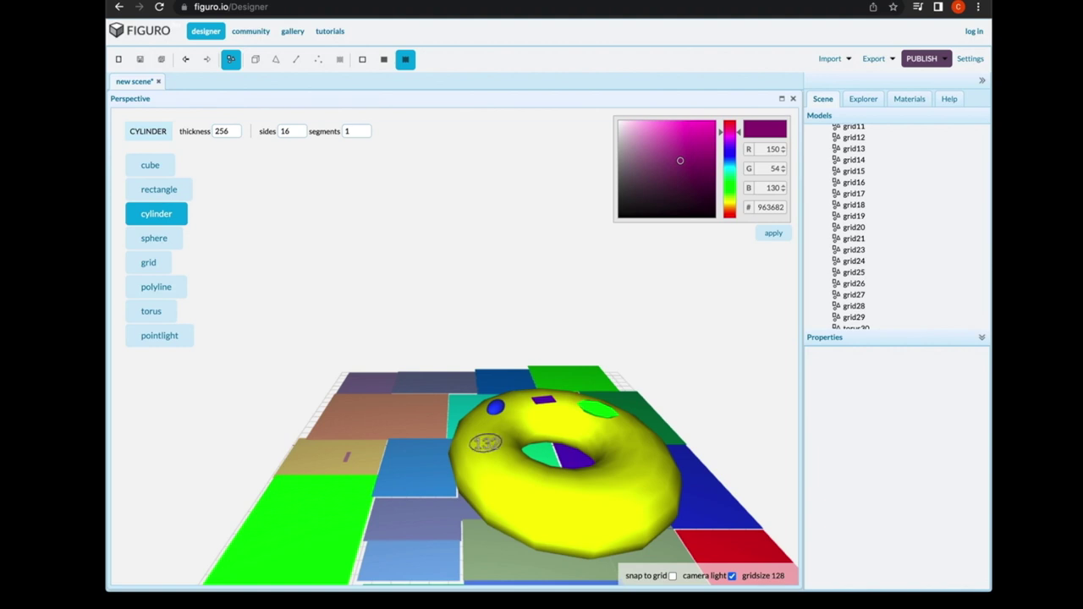
pyautogui.click(485, 443)
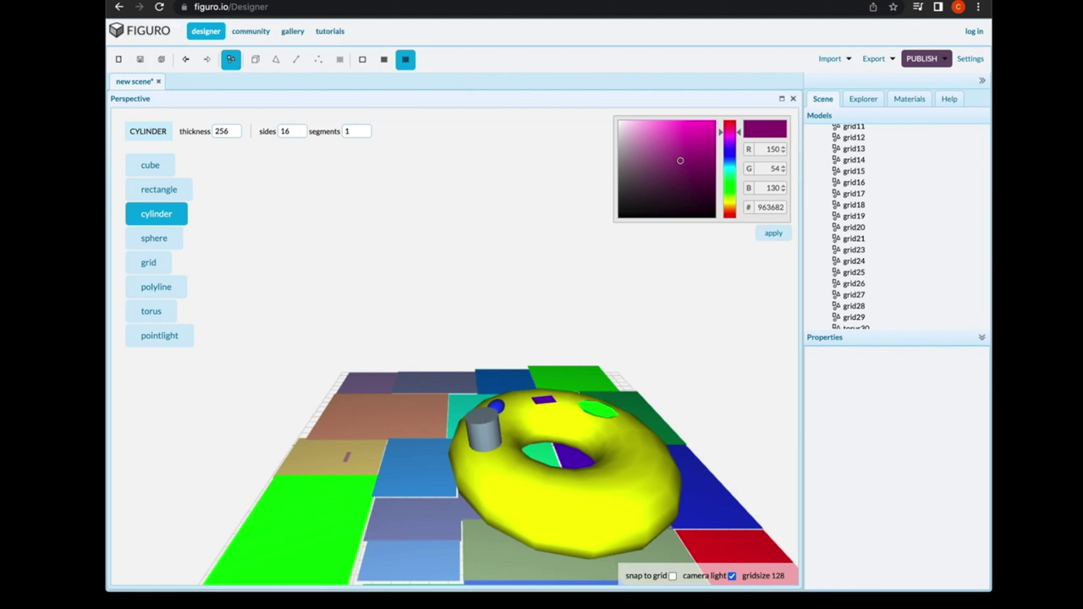
# - Select the new cylinder and color it violet, #6d2feb
pyautogui.click(483, 418)
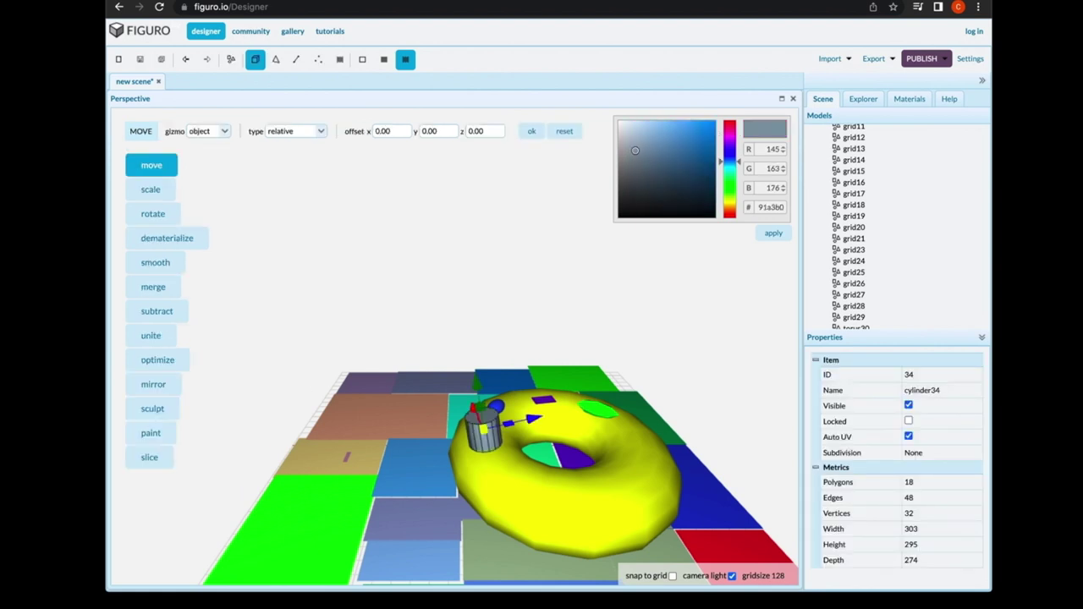
pyautogui.moveTo(729, 162); pyautogui.dragTo(729, 148)
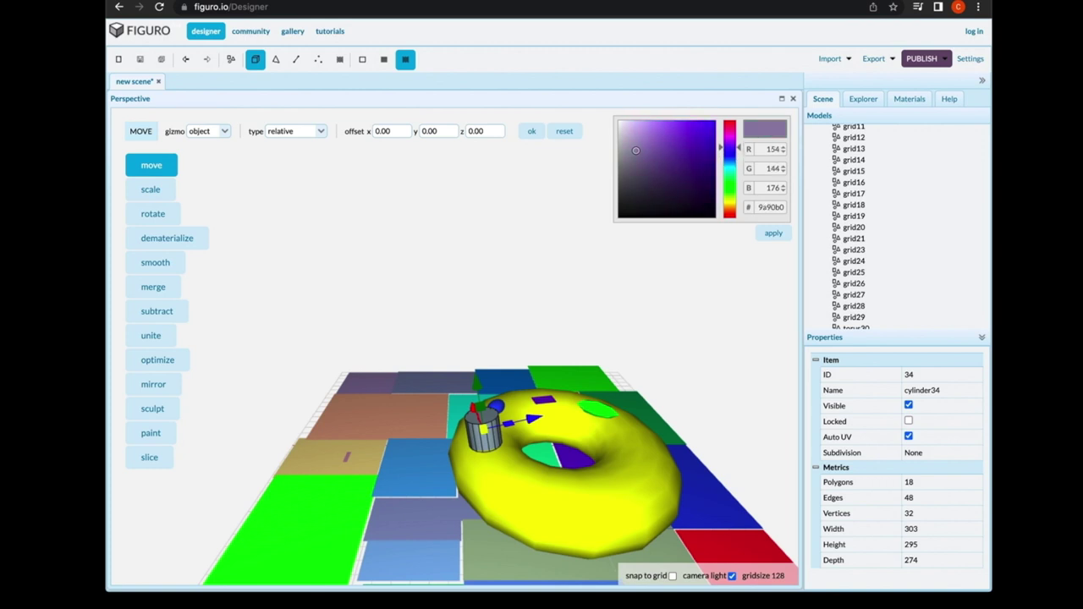
pyautogui.moveTo(636, 150); pyautogui.dragTo(696, 128)
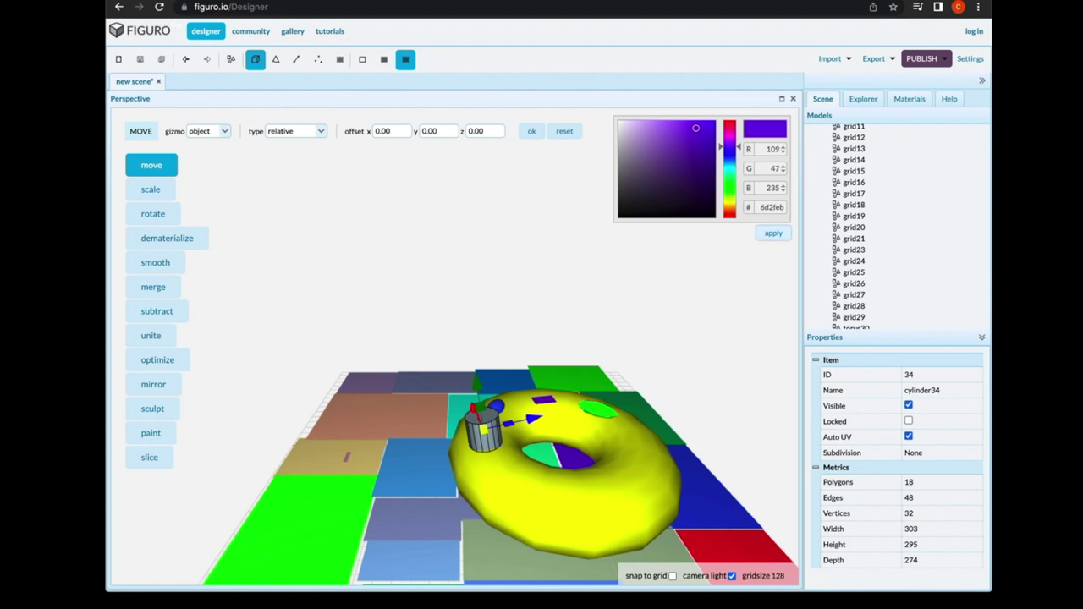
pyautogui.click(774, 233)
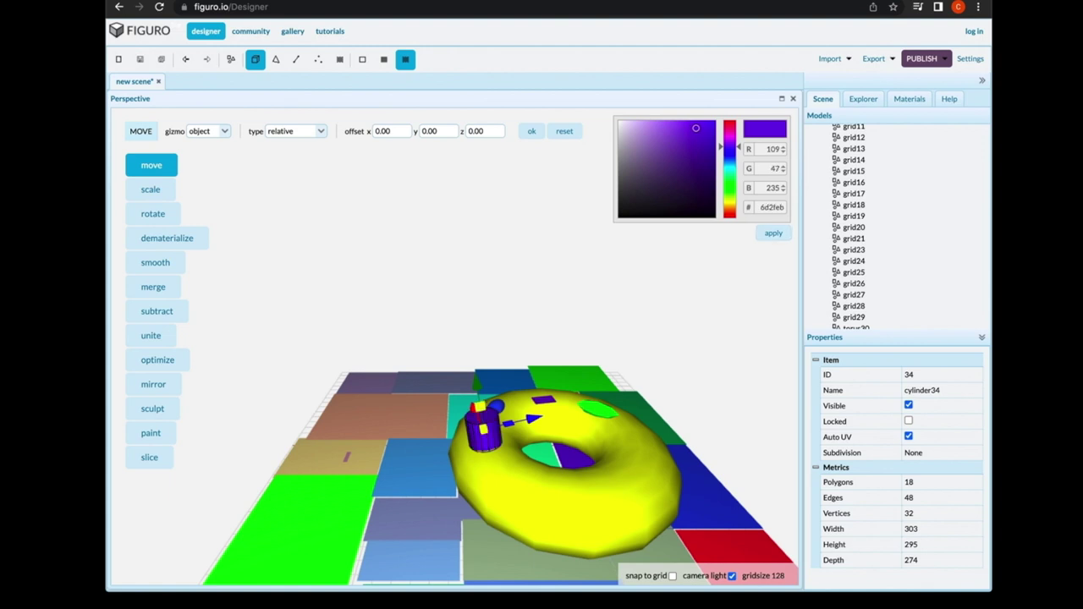
# - Scale the violet cylinder into a thin upright rod about 199 wide, 666 high and 271 deep, undoing unwanted scaling
pyautogui.click(150, 189)
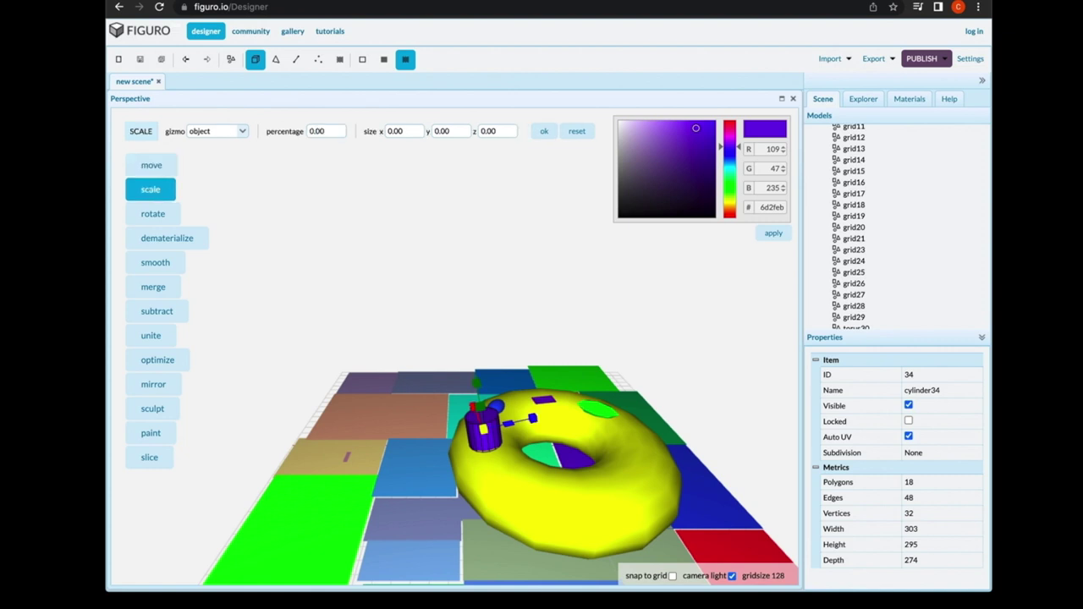
pyautogui.moveTo(507, 424)
pyautogui.mouseDown()
pyautogui.moveTo(496, 426)
pyautogui.moveTo(531, 419)
pyautogui.moveTo(480, 407)
pyautogui.moveTo(493, 423)
pyautogui.moveTo(506, 414)
pyautogui.moveTo(470, 436)
pyautogui.moveTo(518, 408)
pyautogui.mouseUp()
pyautogui.hotkey('ctrl', 'z')
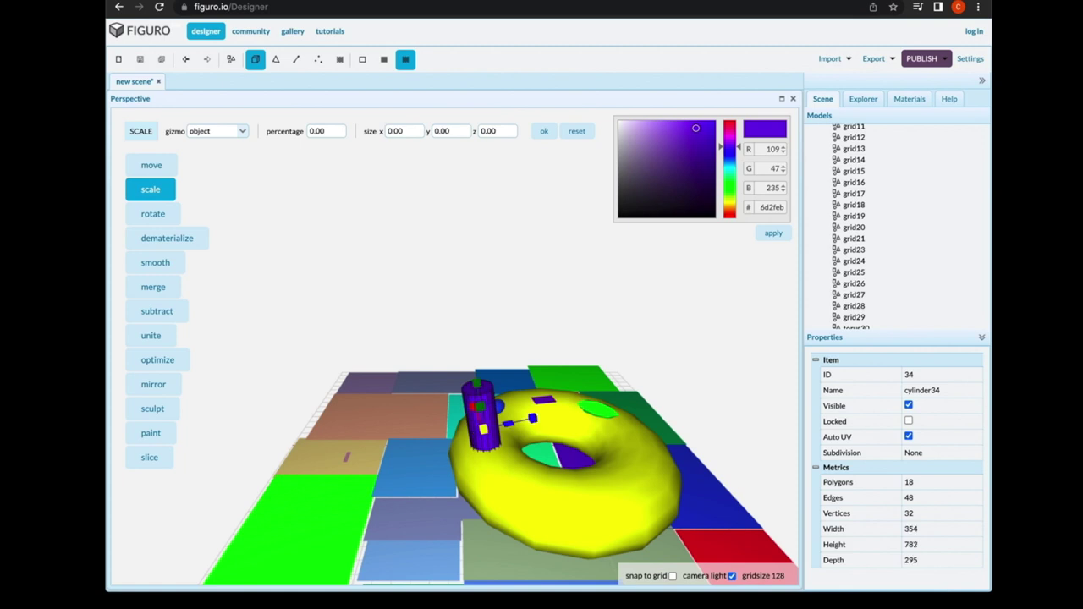
pyautogui.moveTo(532, 418); pyautogui.dragTo(529, 419)
pyautogui.hotkey('ctrl', 'z')
pyautogui.hotkey('ctrl', 'z')
pyautogui.hotkey('ctrl', 'z')
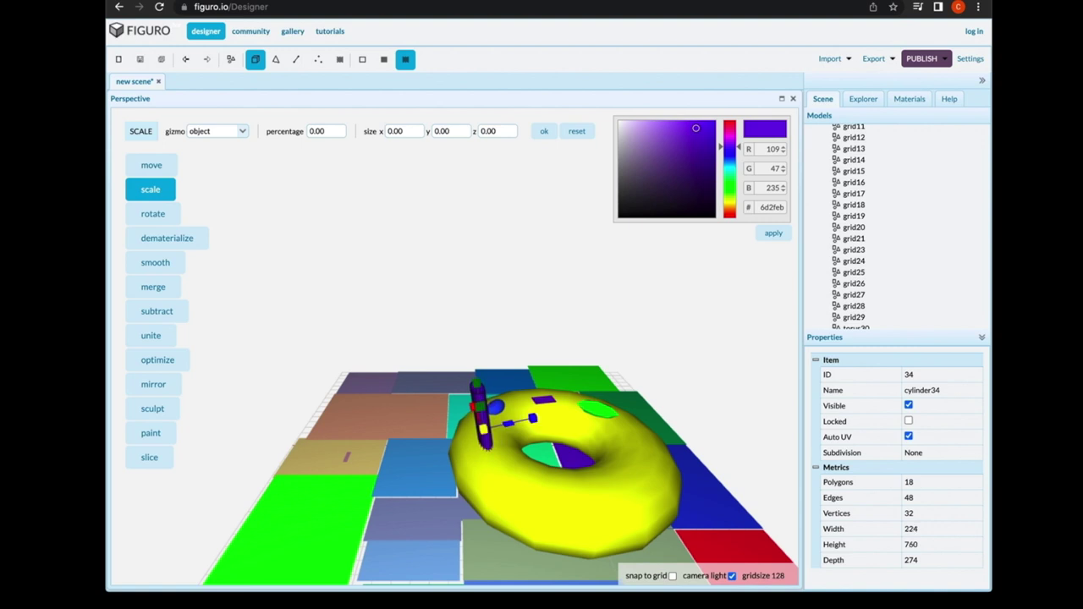
pyautogui.moveTo(481, 406)
pyautogui.mouseDown()
pyautogui.moveTo(479, 396)
pyautogui.moveTo(482, 416)
pyautogui.mouseUp()
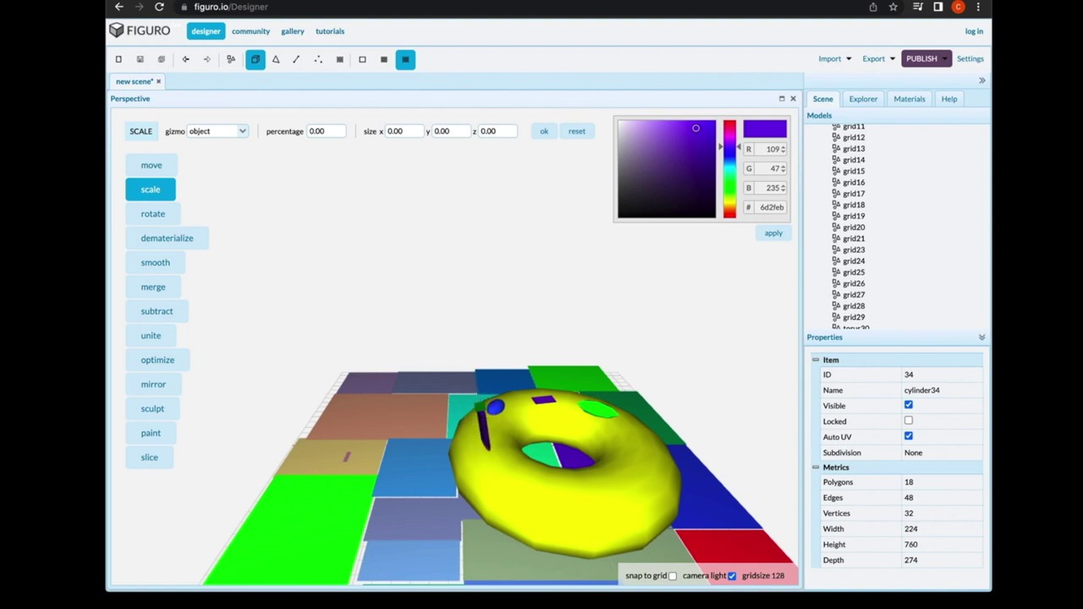
pyautogui.hotkey('ctrl', 'z')
pyautogui.hotkey('ctrl', 'z')
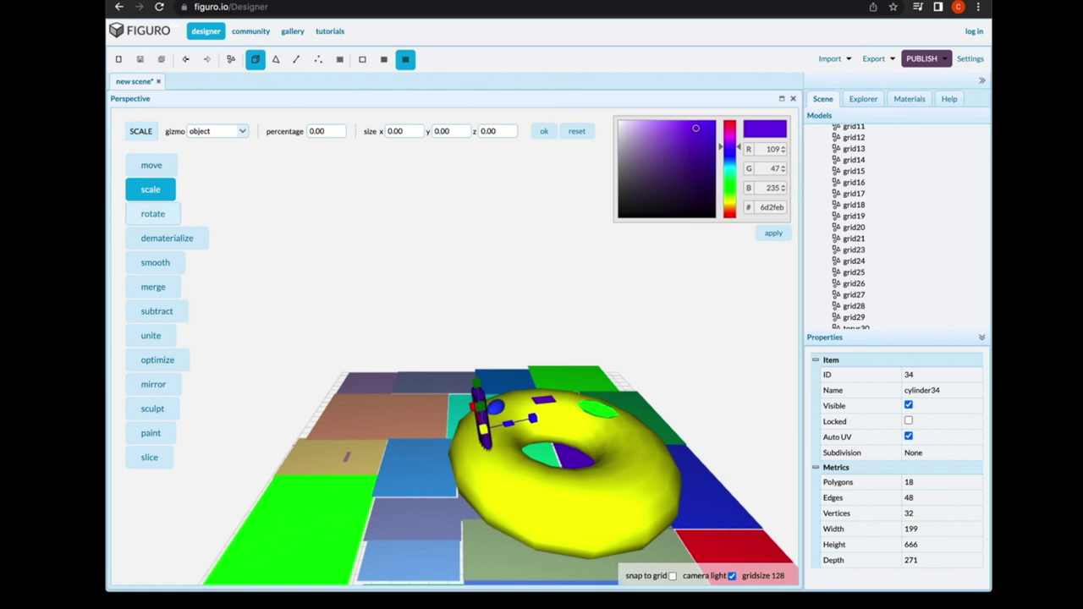
# - Rotate the violet rod so it lies flat across the torus surface
pyautogui.click(153, 213)
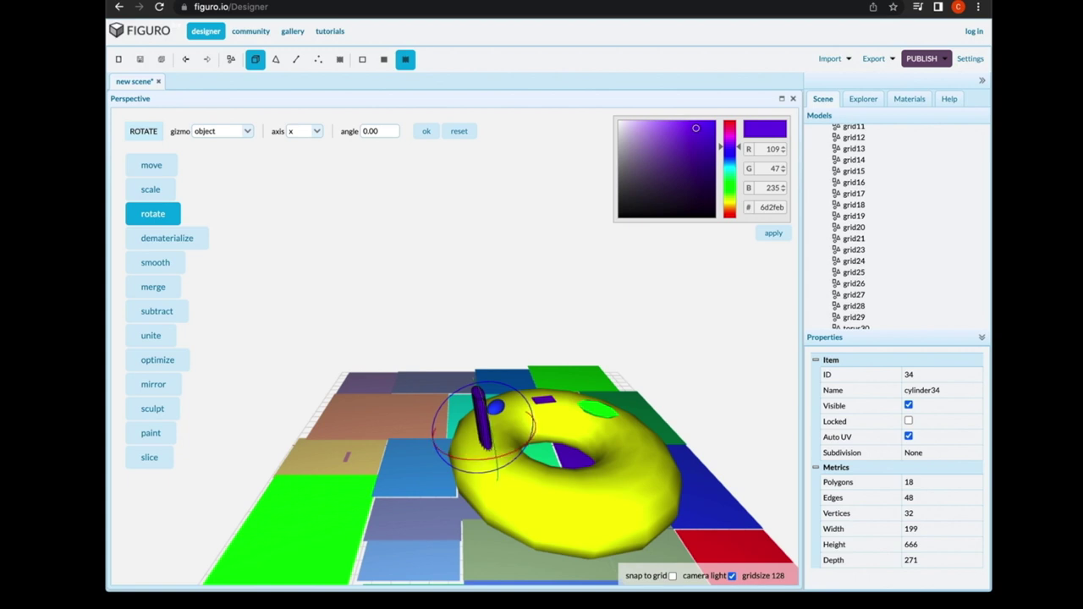
pyautogui.moveTo(497, 463); pyautogui.dragTo(488, 411)
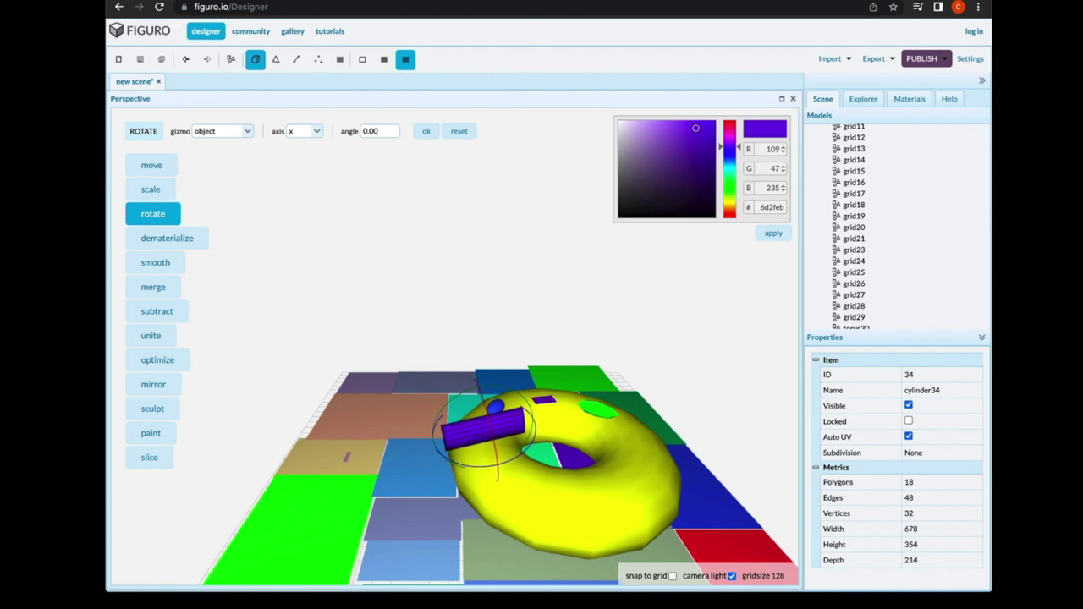
pyautogui.moveTo(493, 470)
pyautogui.mouseDown()
pyautogui.moveTo(488, 452)
pyautogui.moveTo(493, 466)
pyautogui.mouseUp()
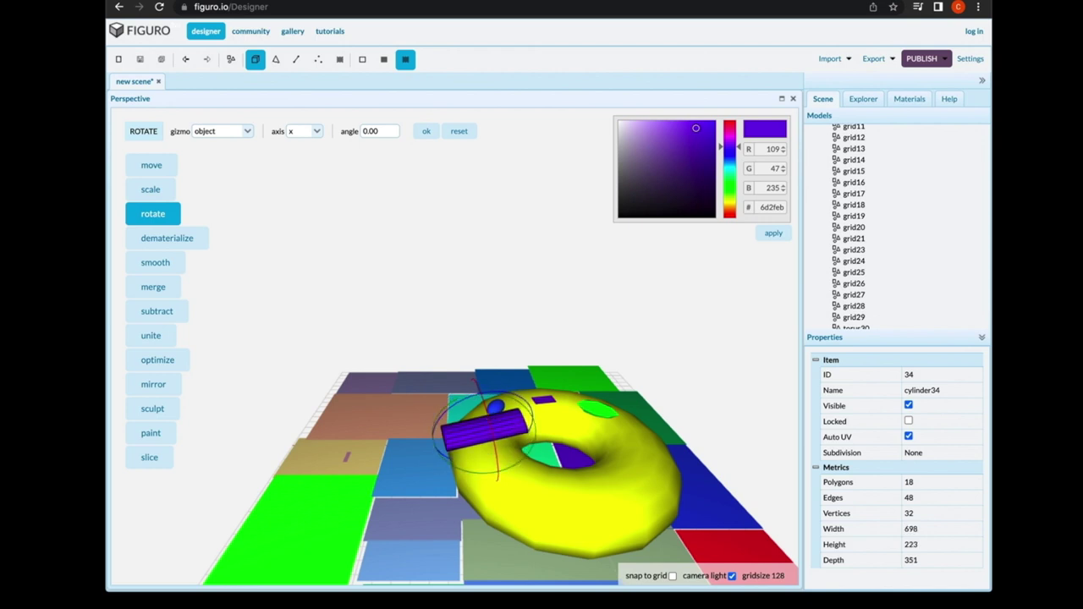
# - Move the violet rod toward the front of the torus and shrink it to about 422 wide, 135 high and 212 deep
pyautogui.click(152, 166)
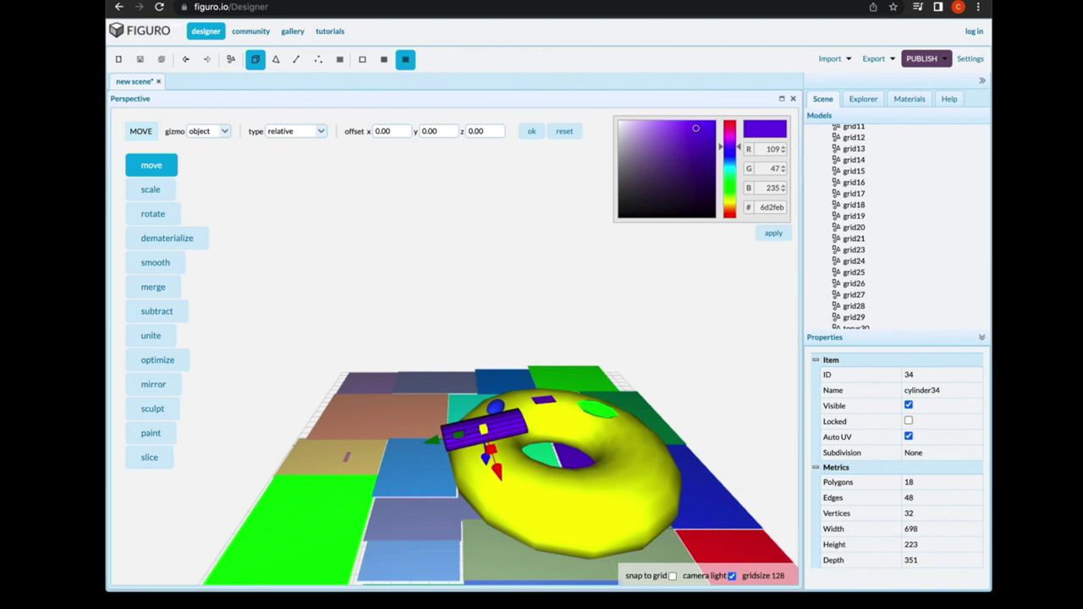
pyautogui.moveTo(489, 448); pyautogui.dragTo(494, 472)
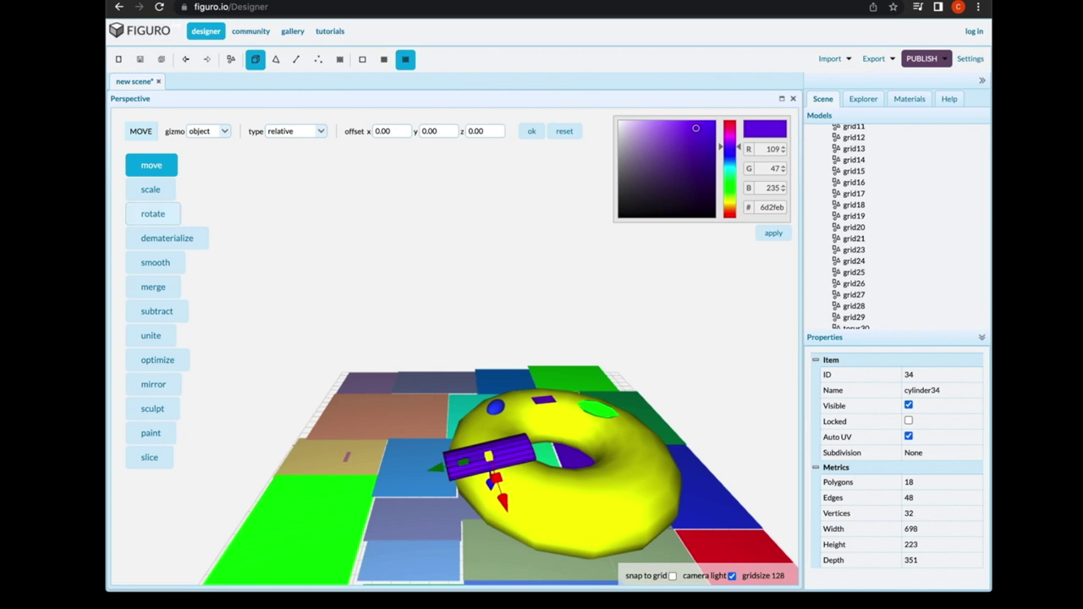
pyautogui.click(151, 189)
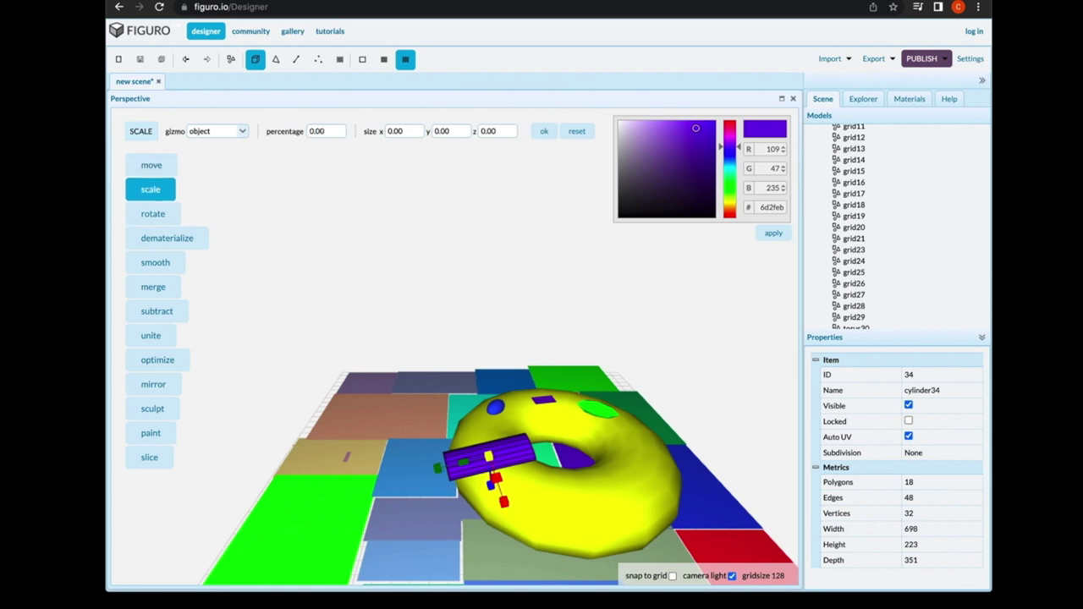
pyautogui.moveTo(489, 456); pyautogui.dragTo(481, 471)
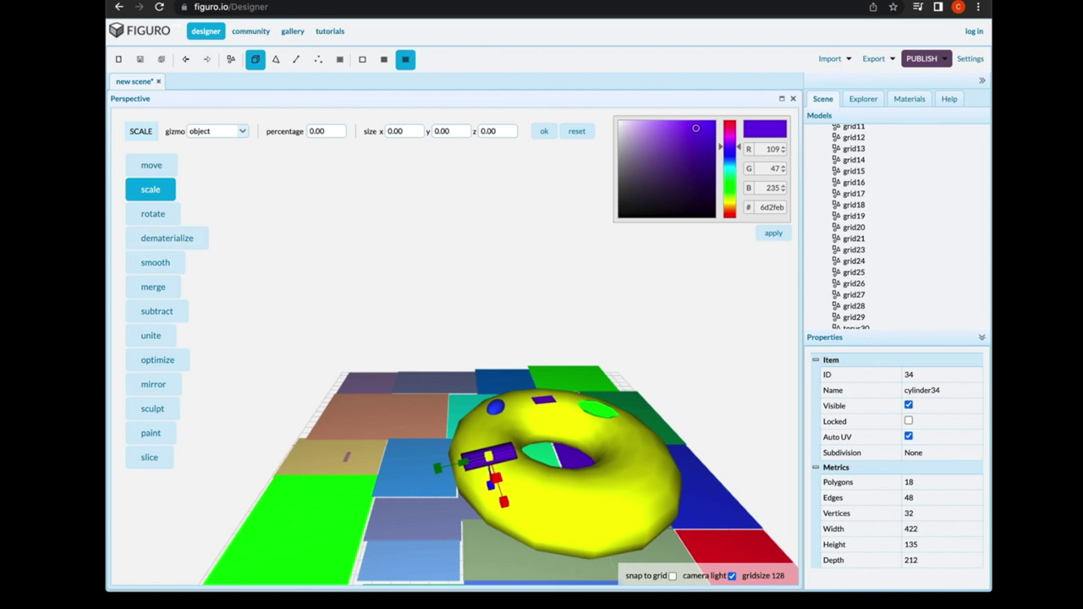
pyautogui.click(535, 501)
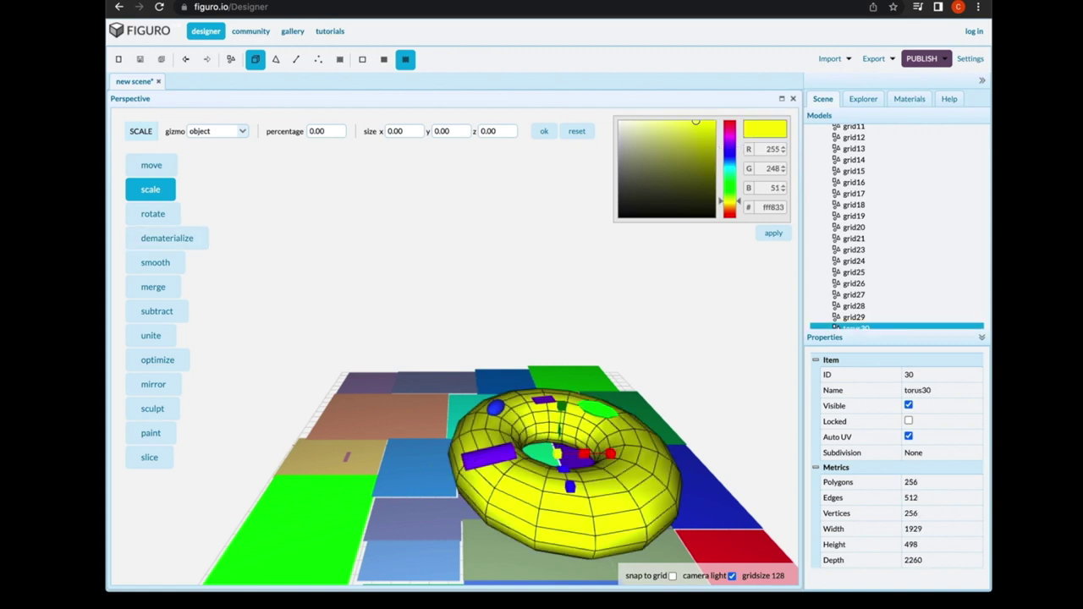
pyautogui.click(384, 417)
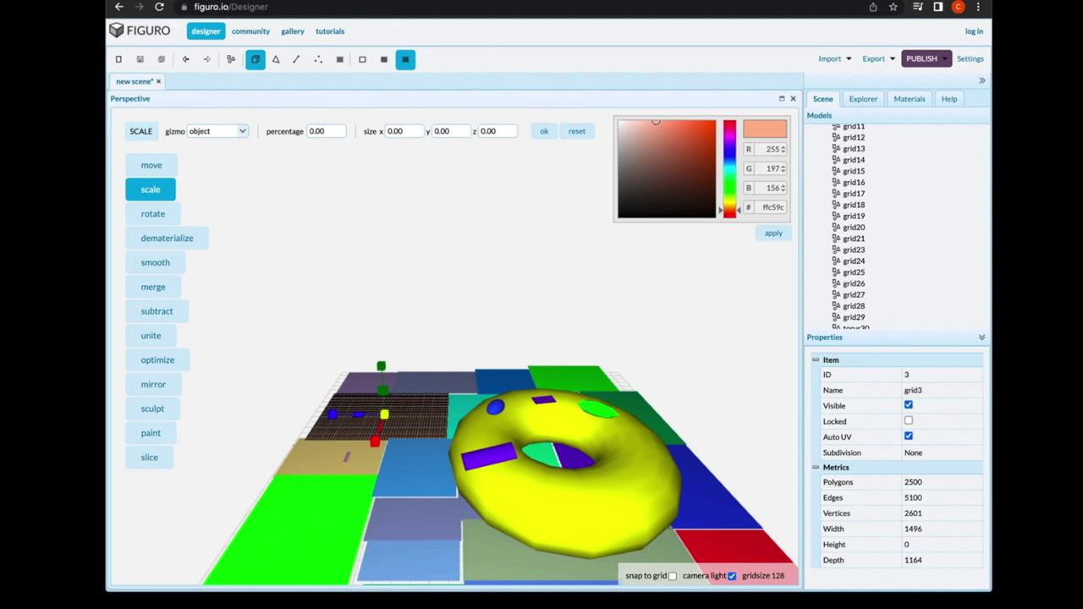
pyautogui.click(541, 503)
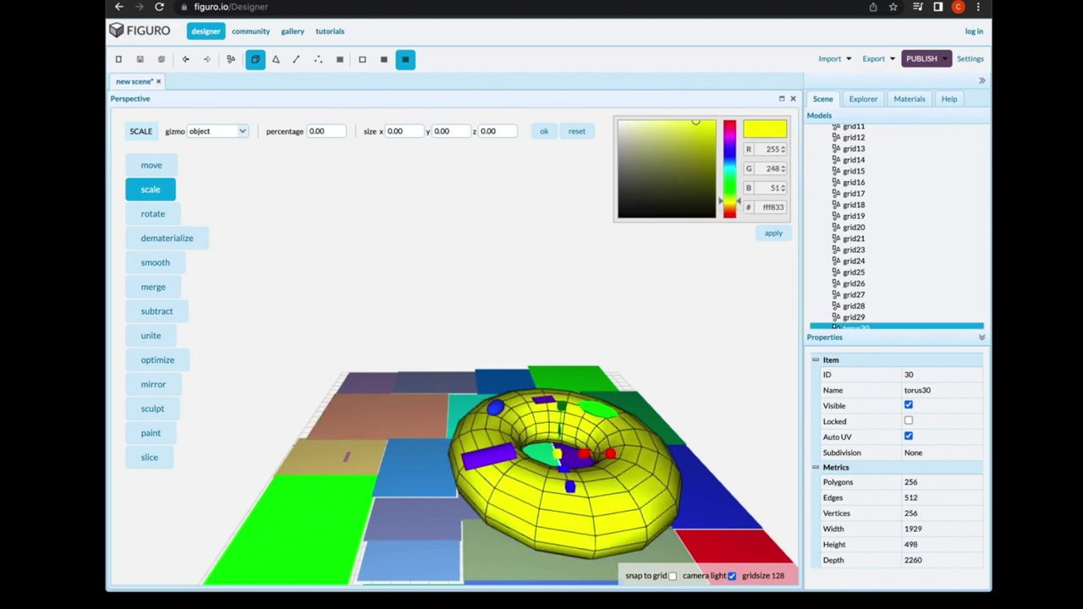
pyautogui.click(496, 408)
pyautogui.click(489, 458)
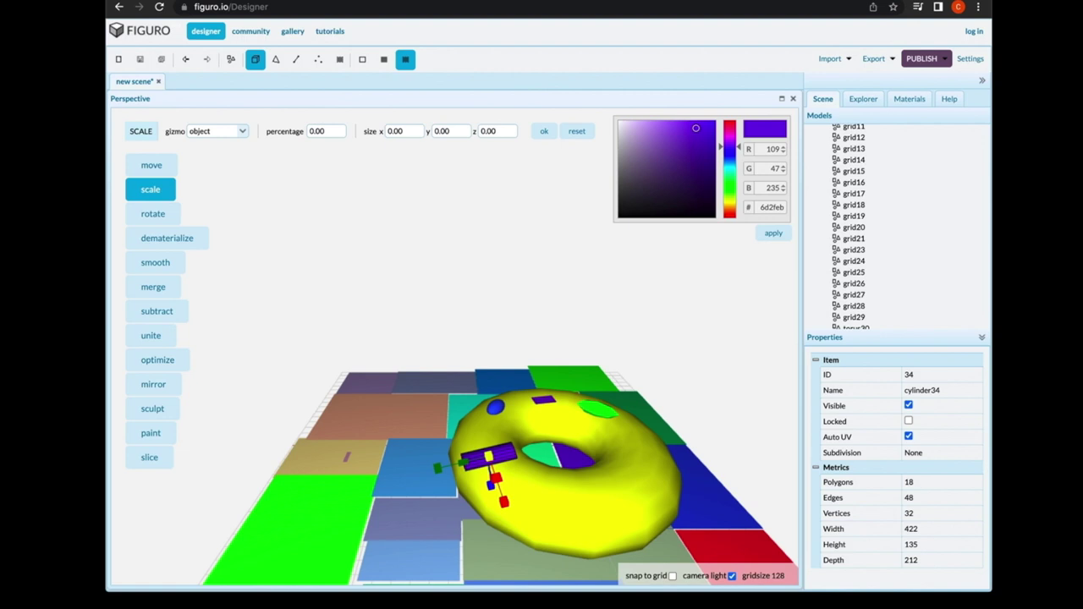
# - Mirror the blue sphere at the back of the torus along the z axis
pyautogui.click(496, 408)
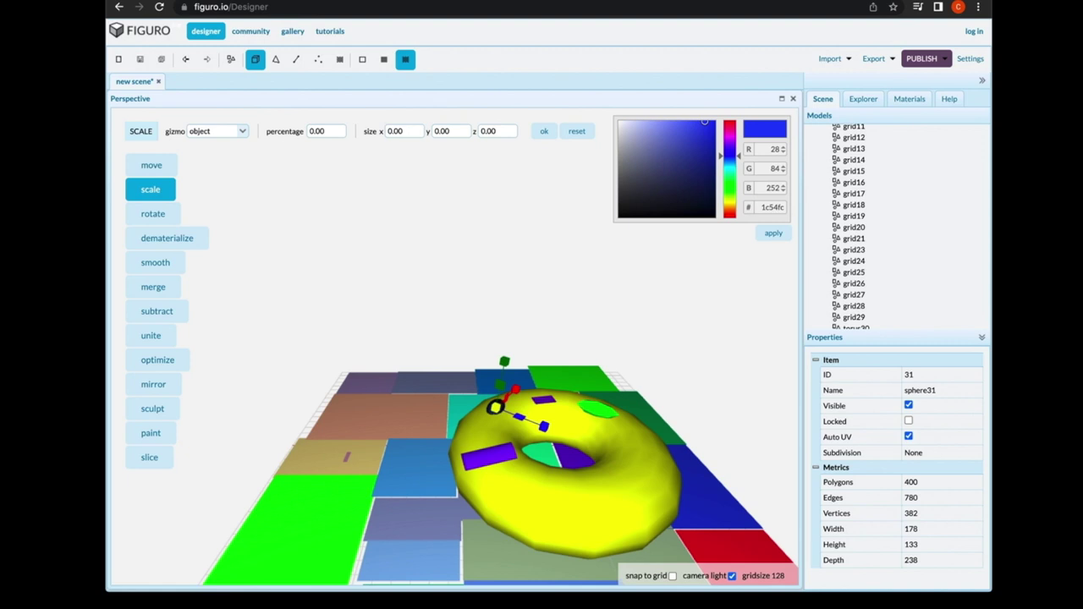
pyautogui.click(153, 384)
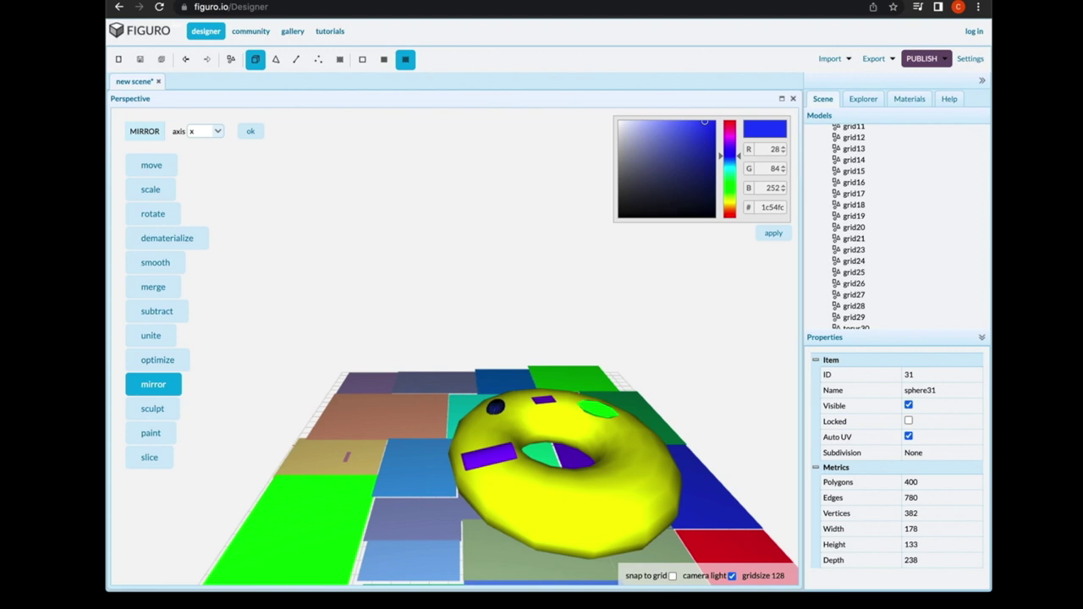
pyautogui.click(205, 132)
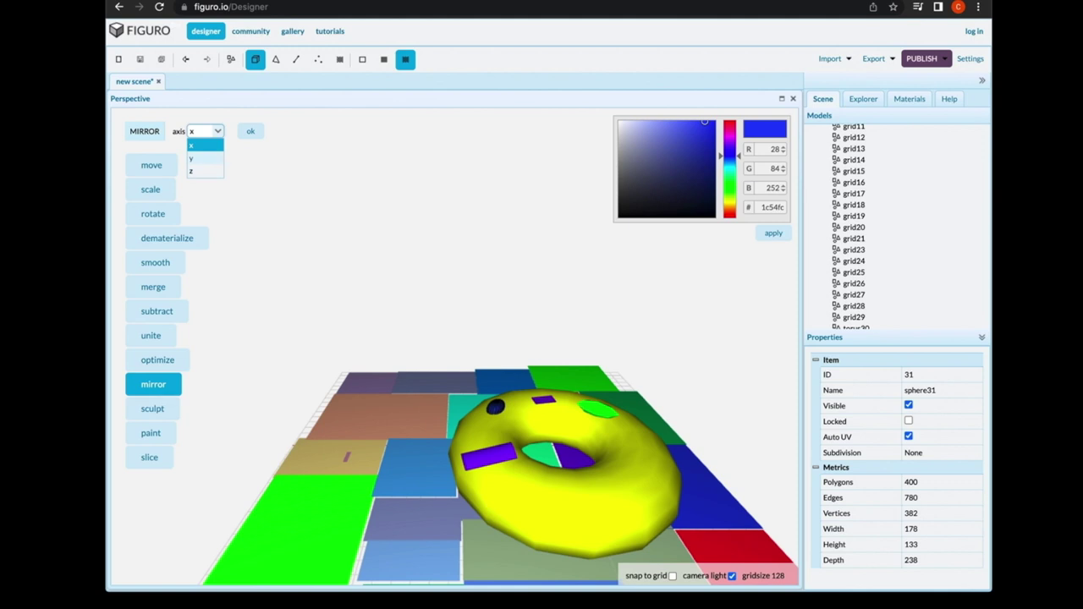
pyautogui.click(204, 158)
pyautogui.click(203, 132)
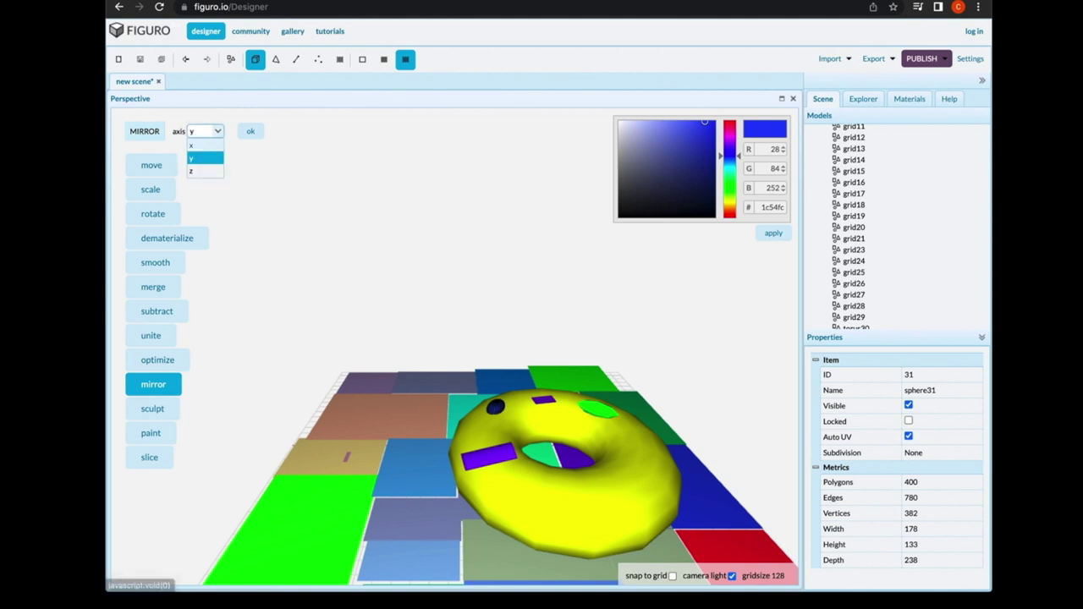
pyautogui.click(203, 145)
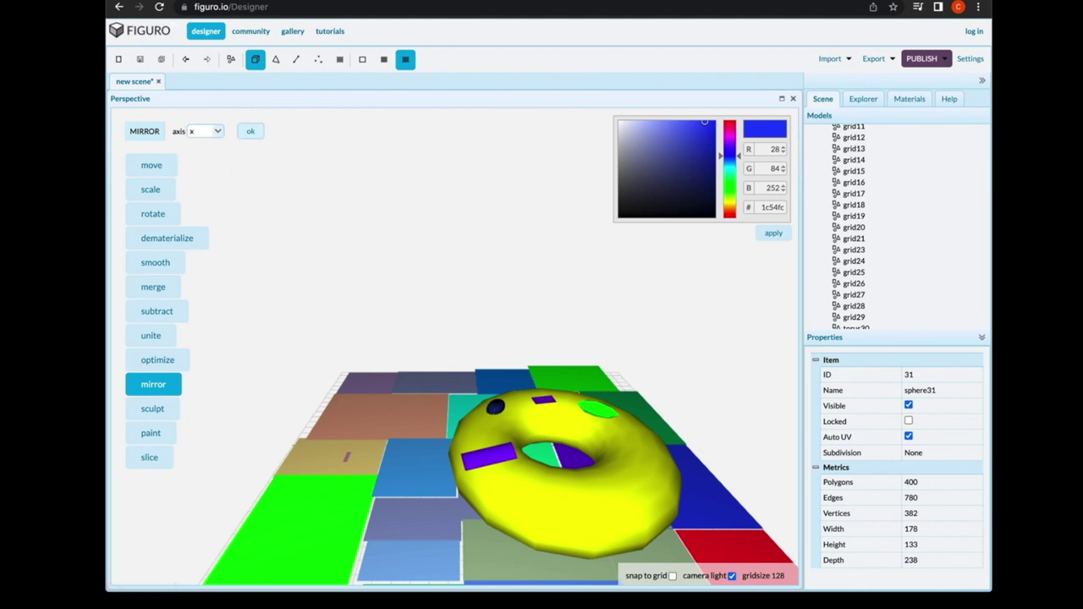
pyautogui.click(203, 131)
pyautogui.click(203, 172)
pyautogui.click(251, 131)
# - Select the blue sphere at the back of the torus again and mirror it along the x axis
pyautogui.click(486, 407)
pyautogui.click(498, 406)
pyautogui.click(217, 131)
pyautogui.click(205, 146)
pyautogui.click(250, 131)
# - Move the mirrored blue sphere copy behind the torus onto its front-right surface, undoing the unintended item move
pyautogui.click(485, 386)
pyautogui.click(151, 165)
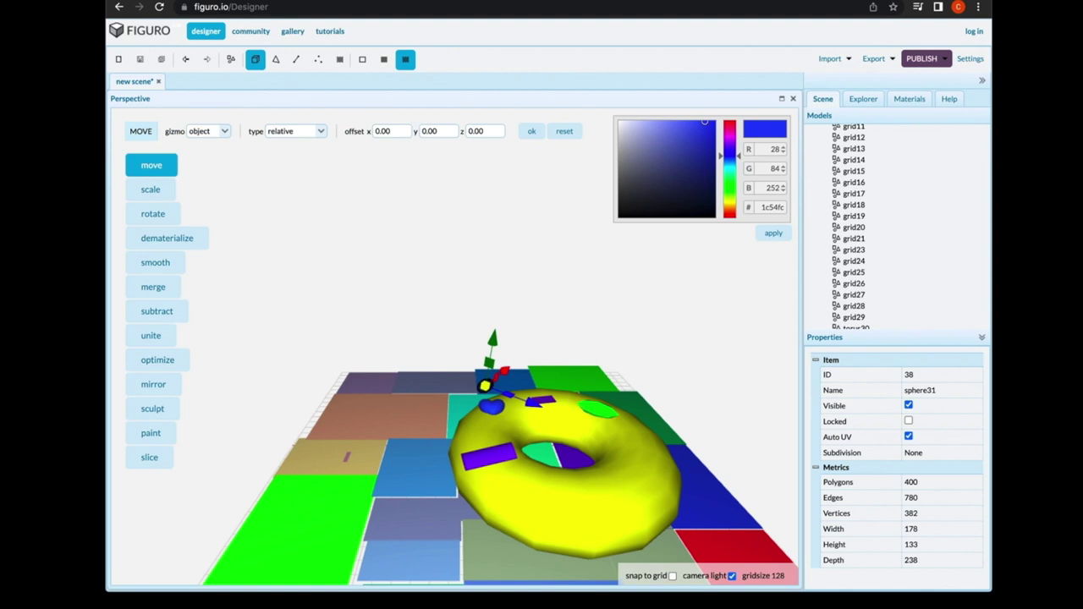
pyautogui.moveTo(485, 386); pyautogui.dragTo(631, 411)
pyautogui.click(659, 434)
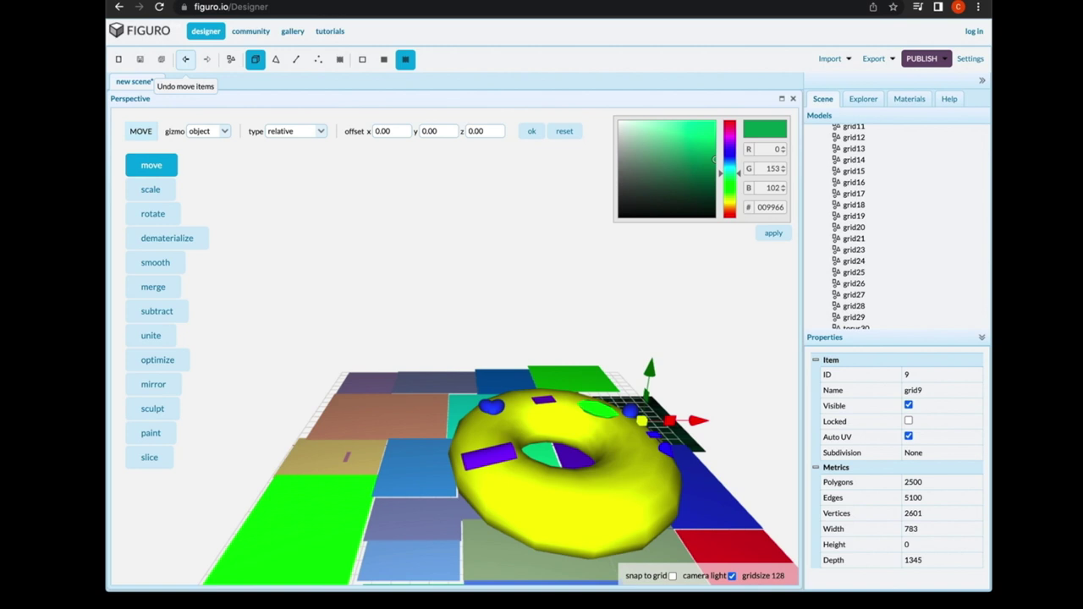
pyautogui.click(185, 59)
pyautogui.click(836, 327)
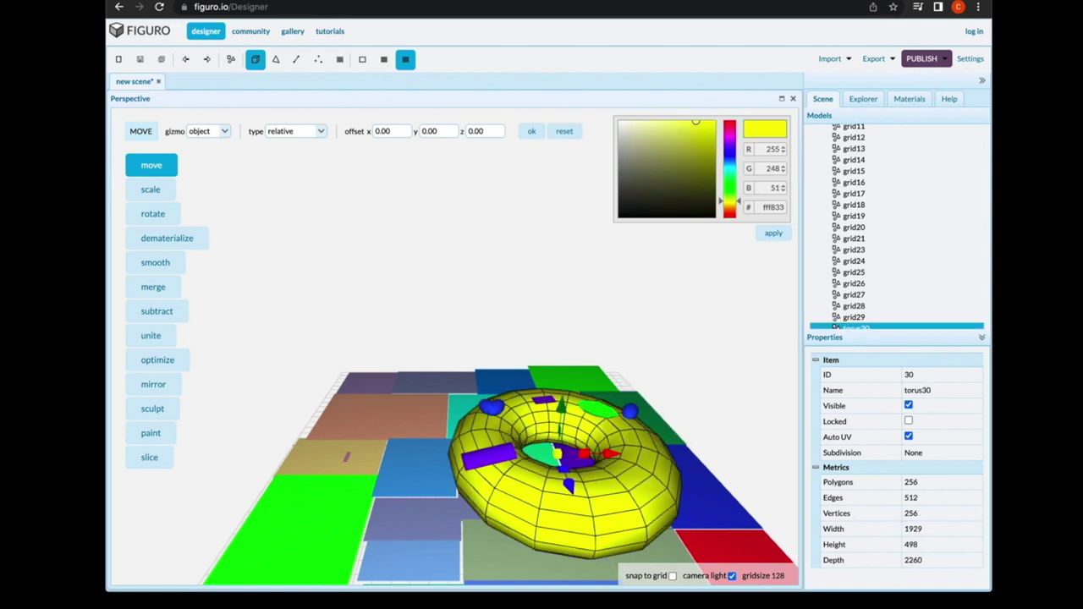
pyautogui.click(630, 411)
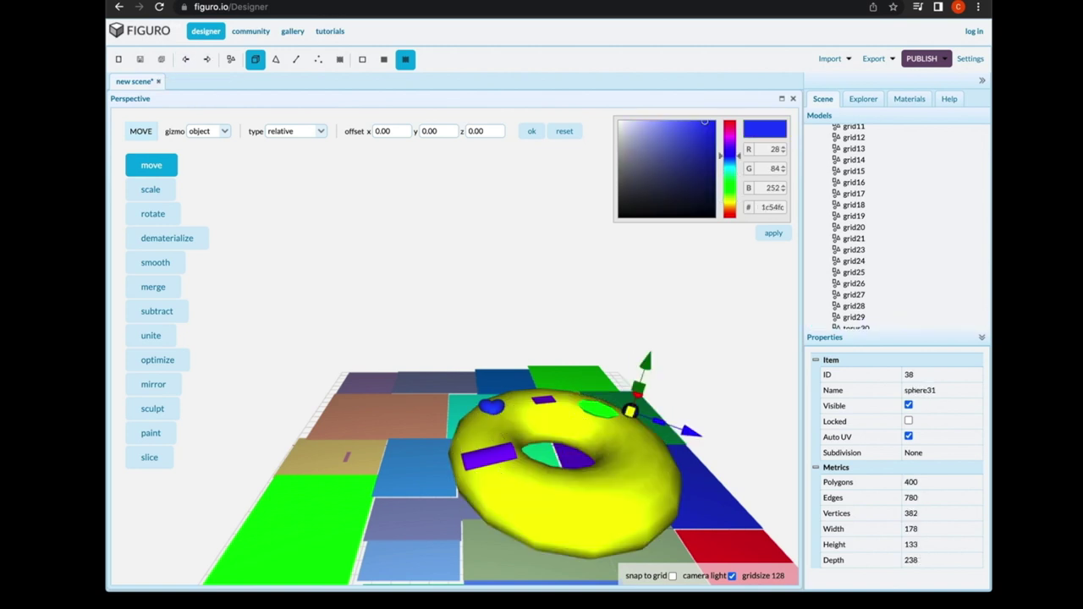
pyautogui.moveTo(631, 412)
pyautogui.mouseDown()
pyautogui.moveTo(469, 413)
pyautogui.moveTo(465, 431)
pyautogui.moveTo(462, 414)
pyautogui.moveTo(496, 336)
pyautogui.moveTo(652, 380)
pyautogui.moveTo(653, 414)
pyautogui.moveTo(625, 484)
pyautogui.mouseUp()
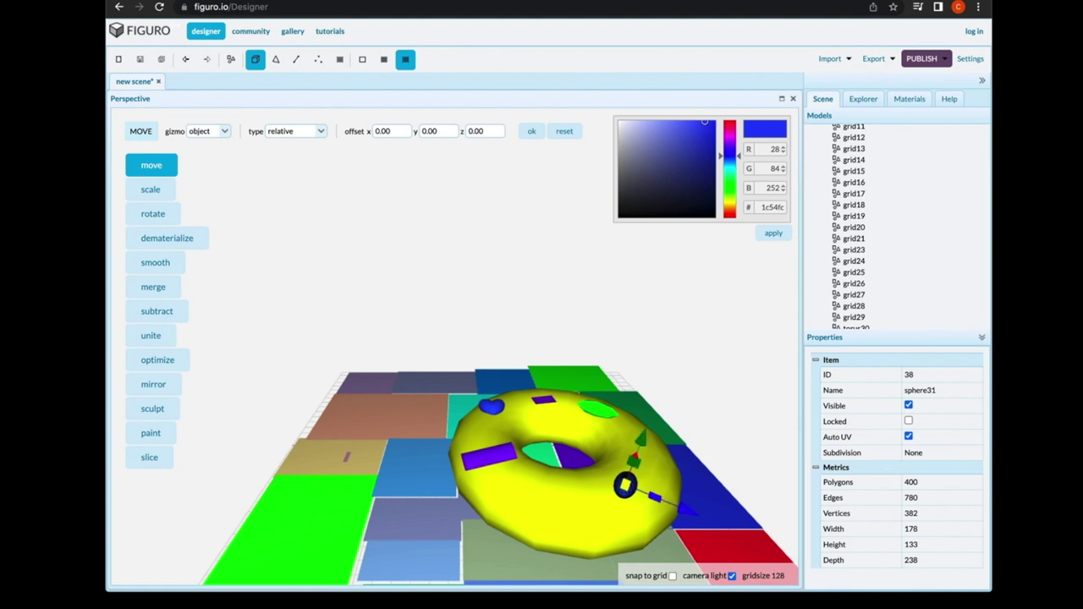
pyautogui.click(835, 327)
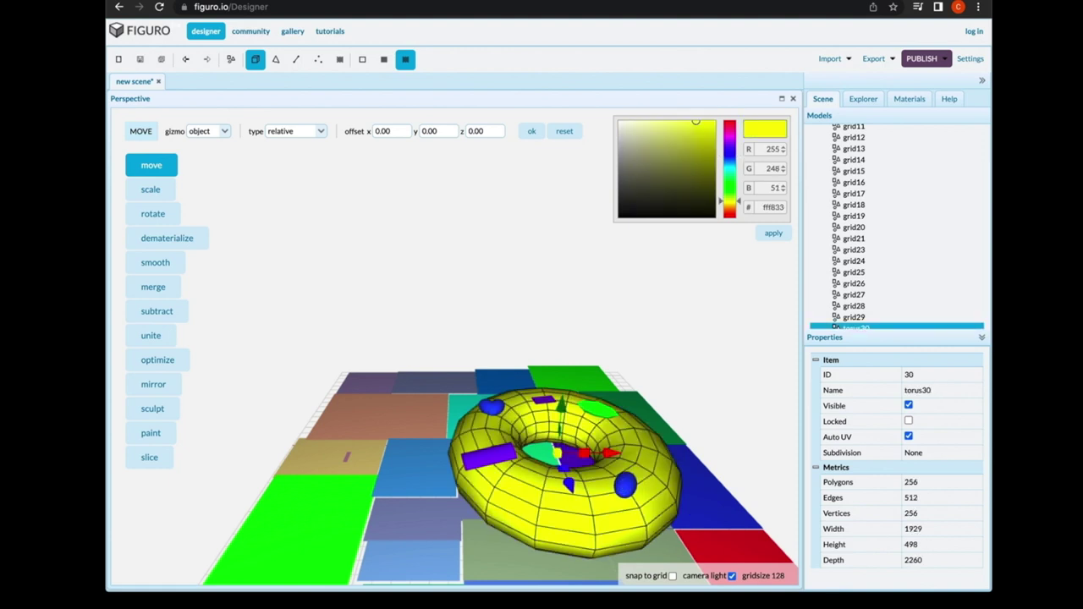
pyautogui.click(625, 484)
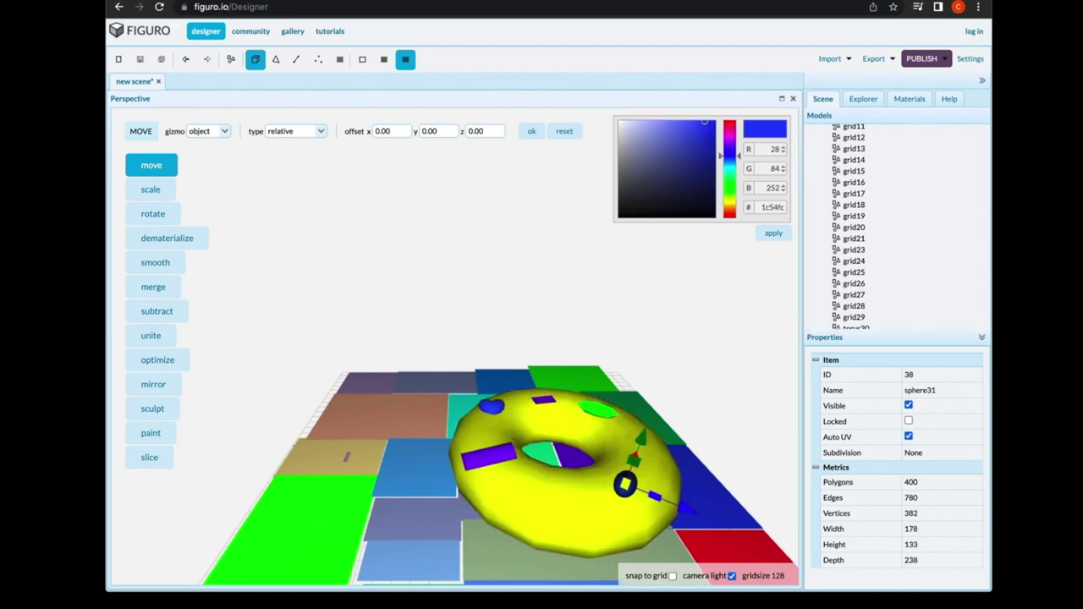
pyautogui.click(597, 409)
pyautogui.click(543, 400)
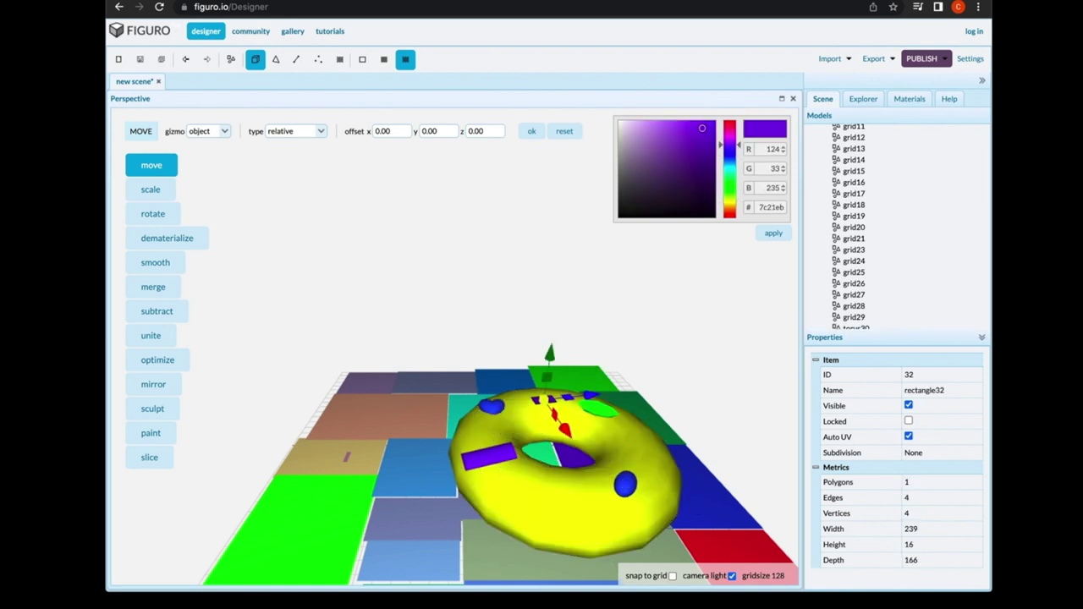
pyautogui.click(498, 406)
pyautogui.click(487, 407)
pyautogui.click(489, 457)
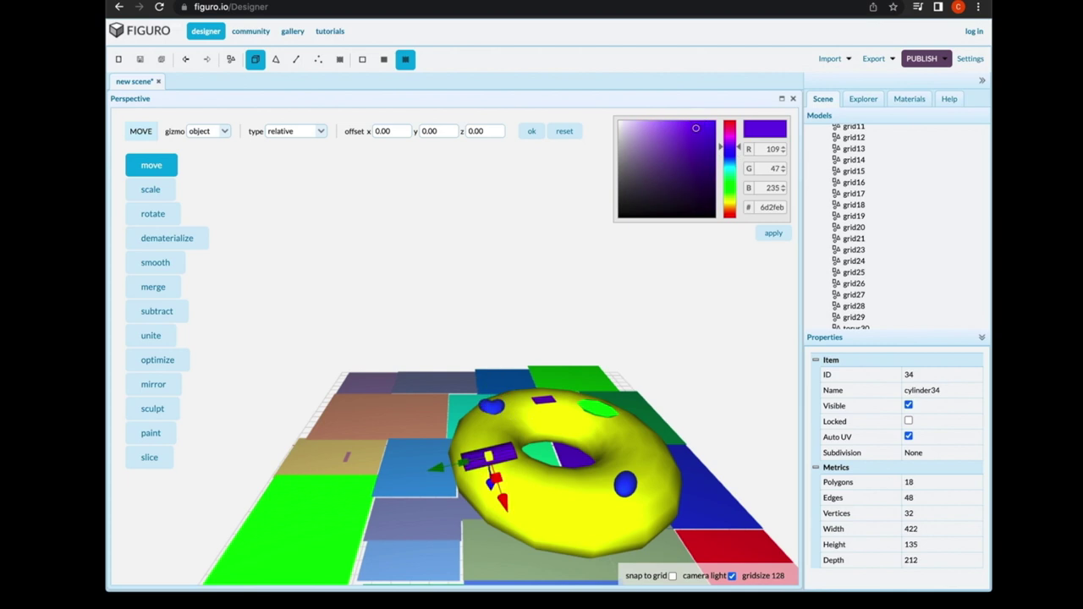
# - Move one of the overlapping blue spheres to the torus's back-right surface and color it magenta, #ea1cfc
pyautogui.click(490, 407)
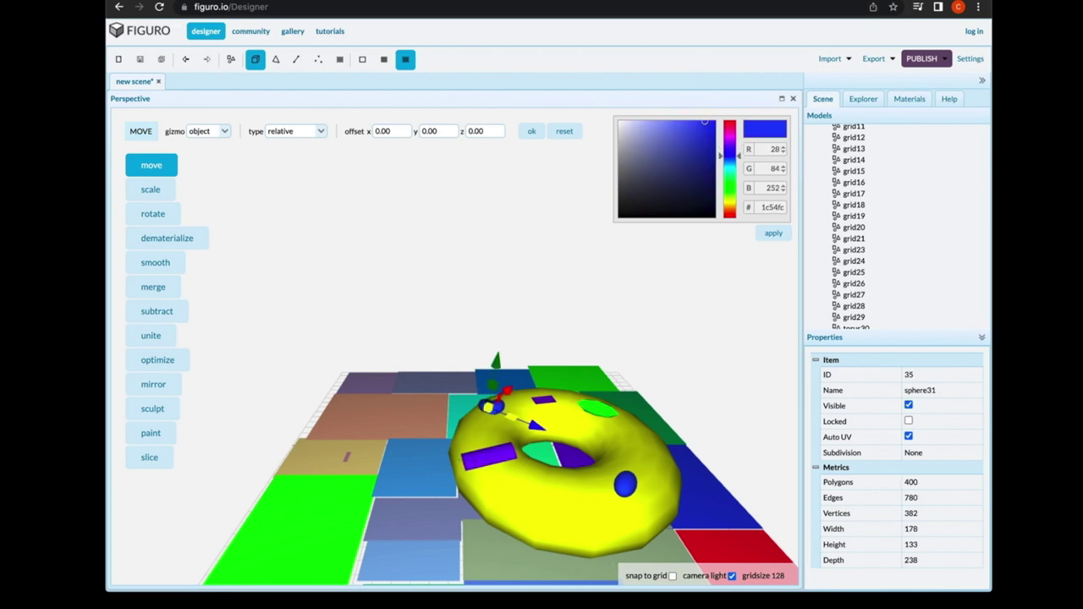
pyautogui.moveTo(512, 416); pyautogui.dragTo(680, 431)
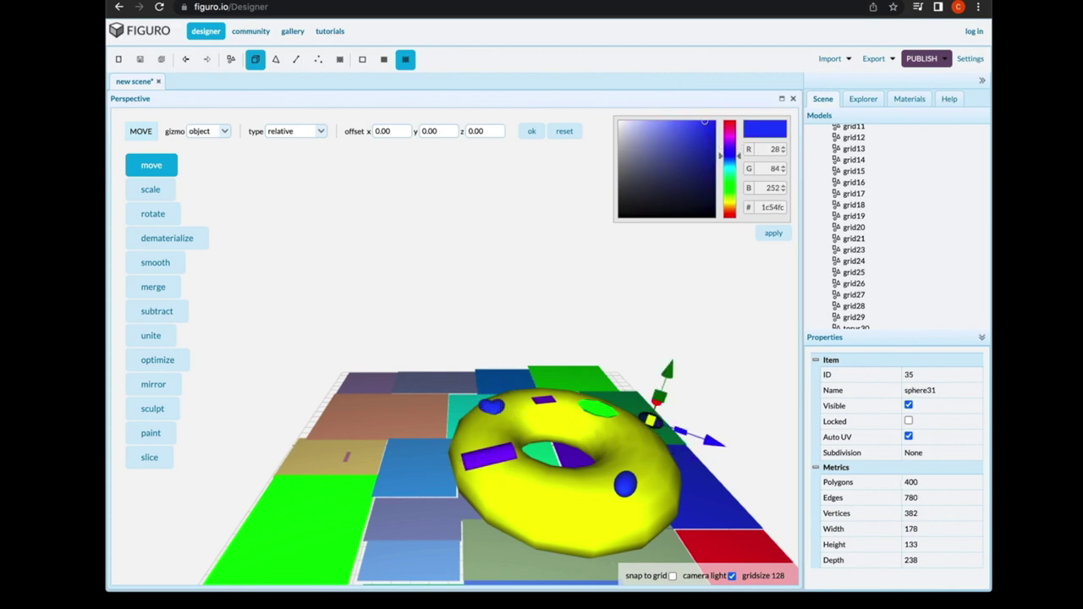
pyautogui.moveTo(659, 396); pyautogui.dragTo(657, 429)
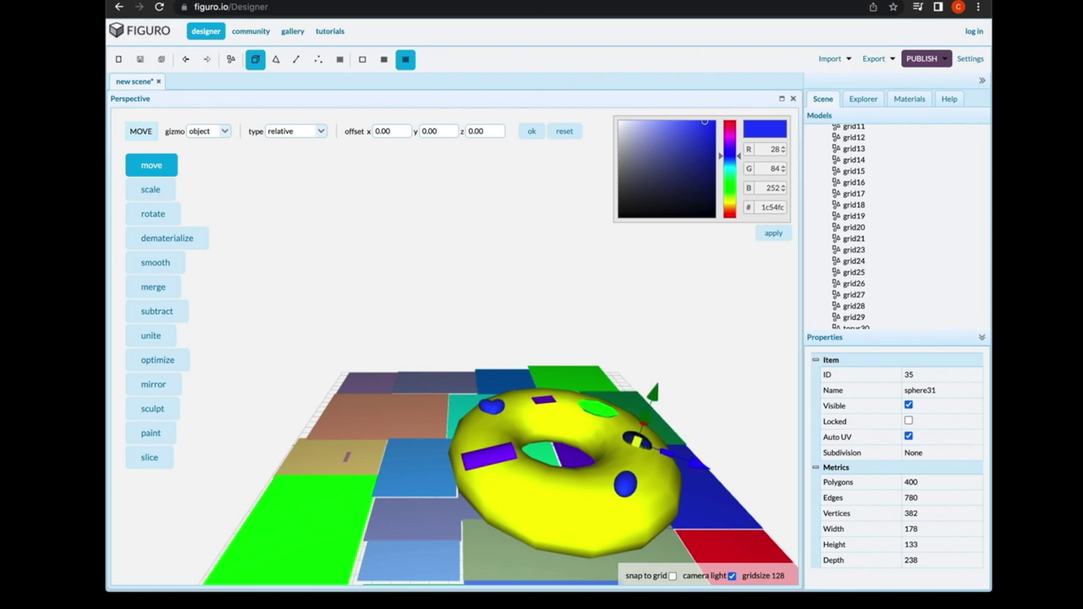
pyautogui.moveTo(730, 155); pyautogui.dragTo(730, 137)
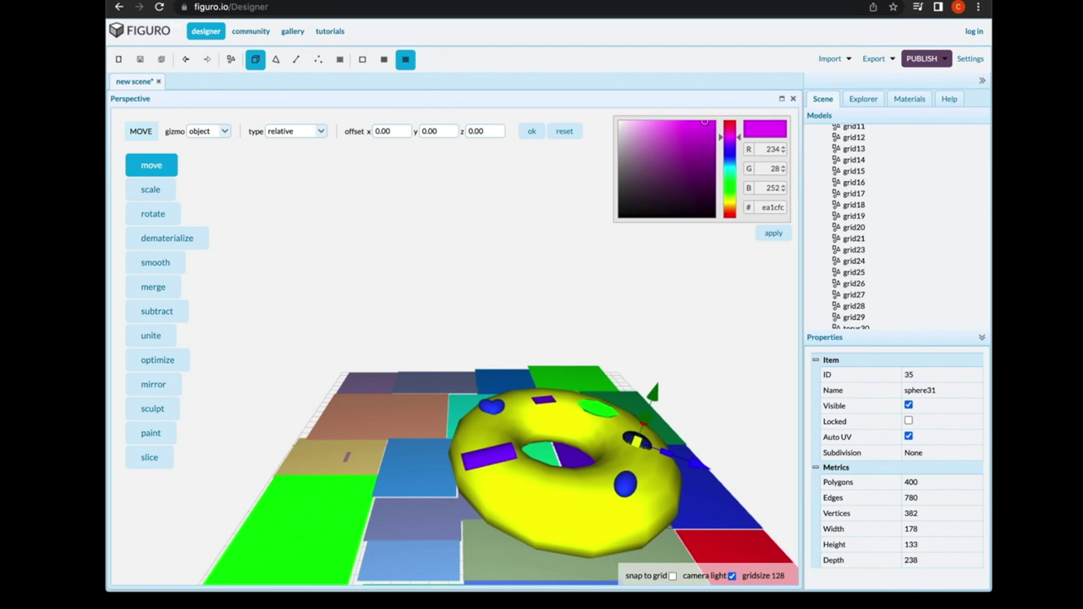
# - Examine the decorated donut and the patchwork floor at several zoom levels with shape creation active
pyautogui.click(231, 59)
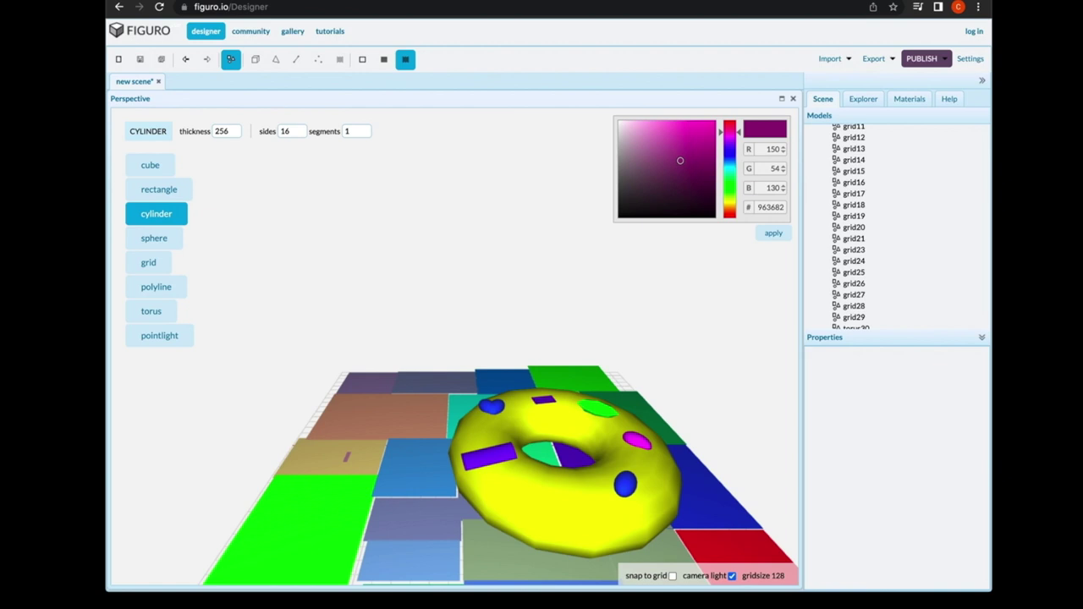
pyautogui.scroll(2, 508, 461)
pyautogui.scroll(-5, 508, 461)
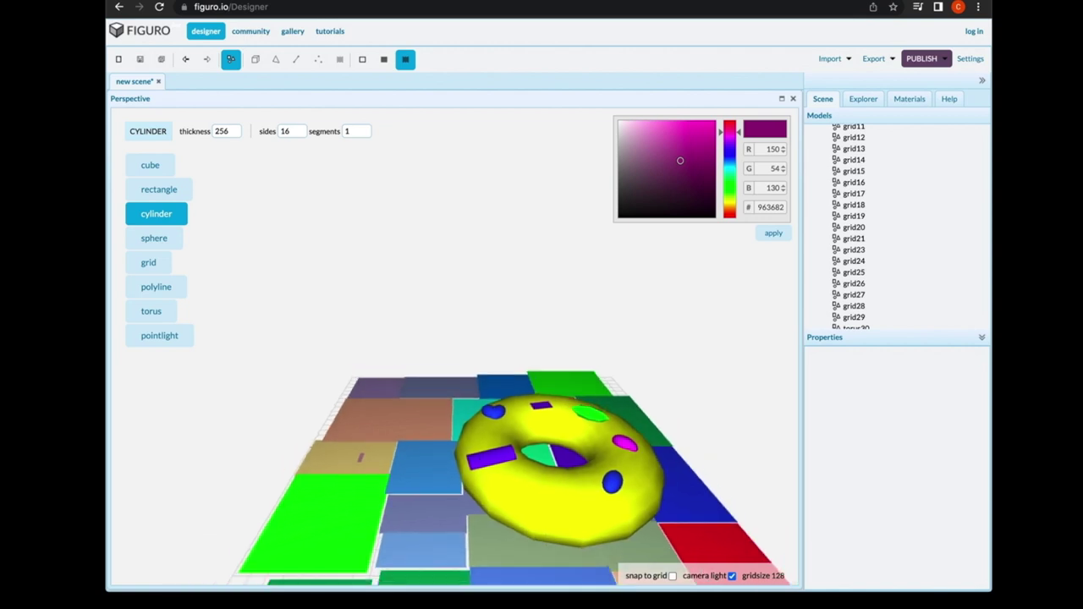
pyautogui.scroll(2, 507, 461)
pyautogui.scroll(5, 516, 461)
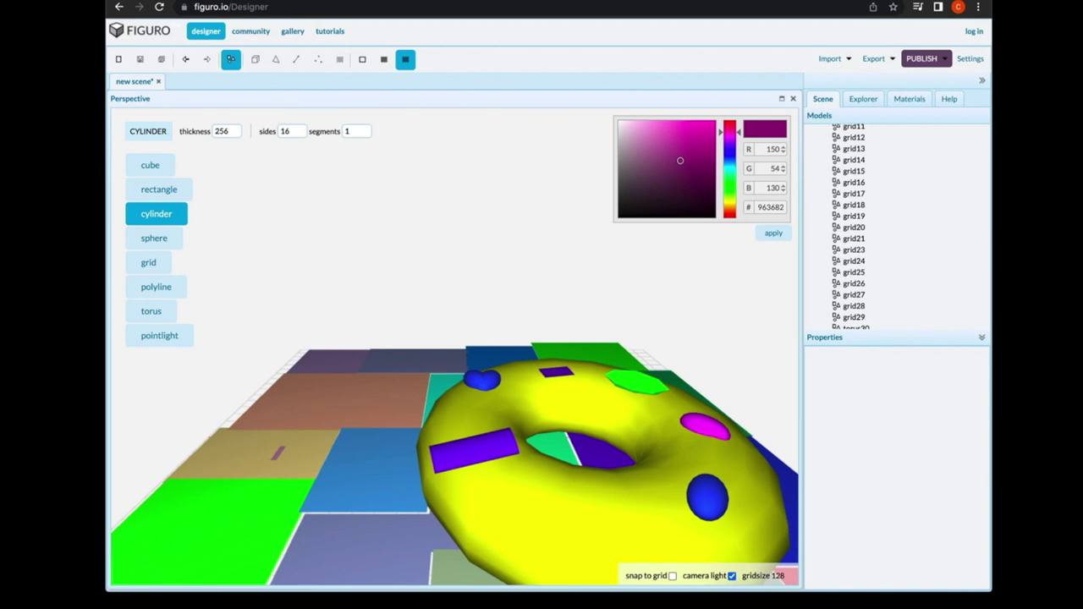
pyautogui.scroll(-4, 512, 461)
pyautogui.scroll(3, 512, 461)
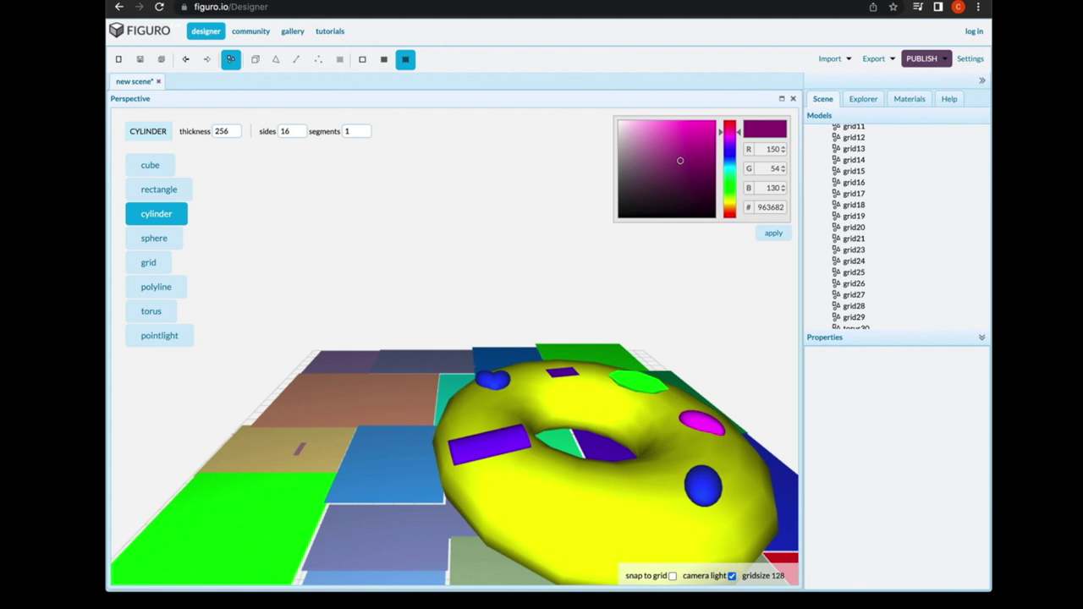
pyautogui.scroll(-4, 706, 393)
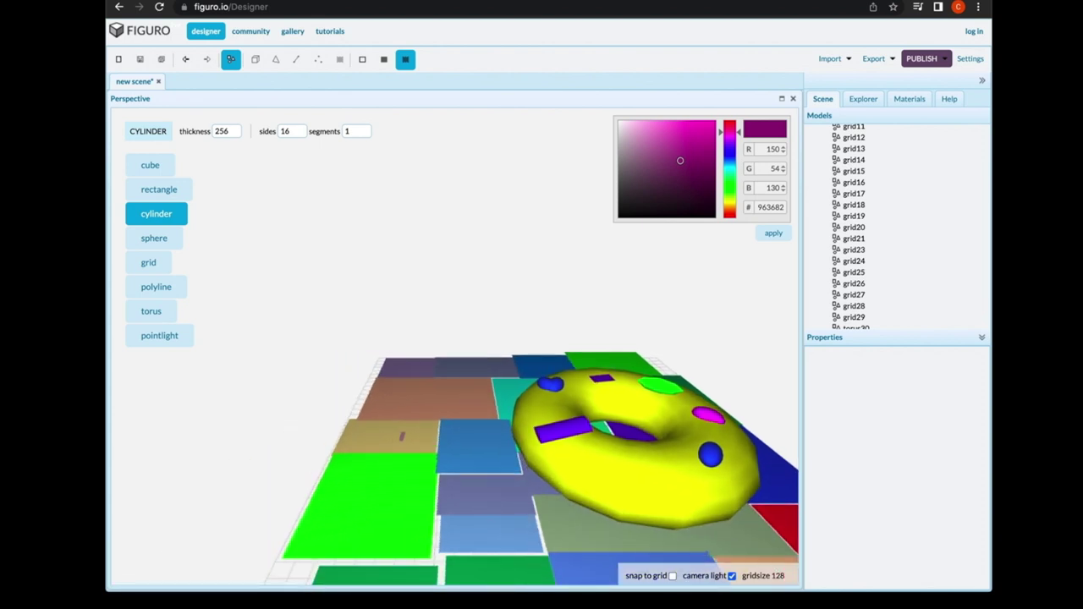
pyautogui.scroll(-4, 541, 469)
pyautogui.scroll(4, 541, 469)
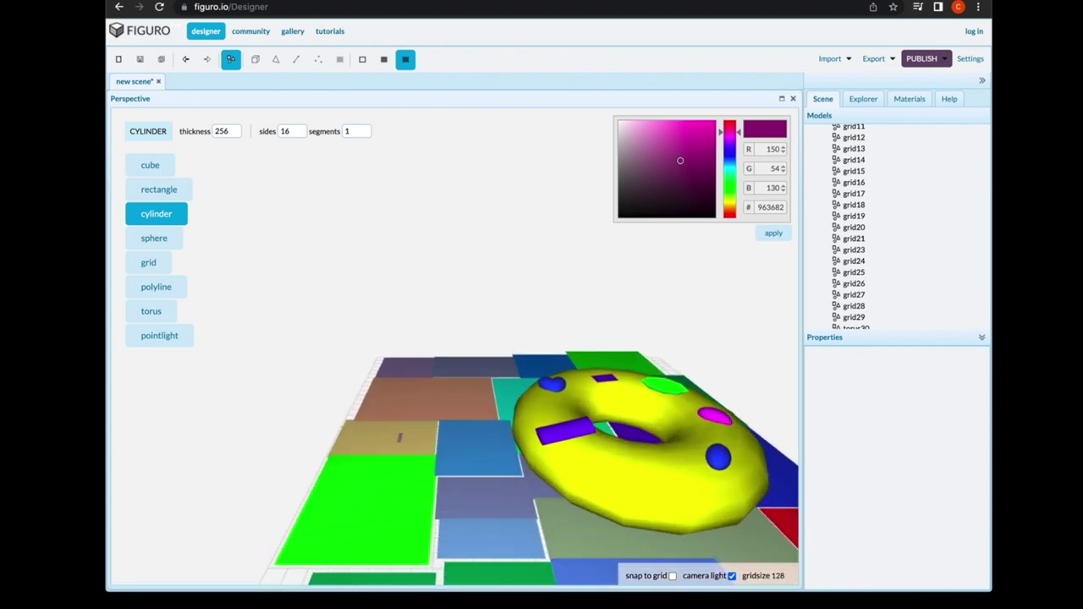
pyautogui.scroll(4, 541, 469)
pyautogui.scroll(-4, 542, 469)
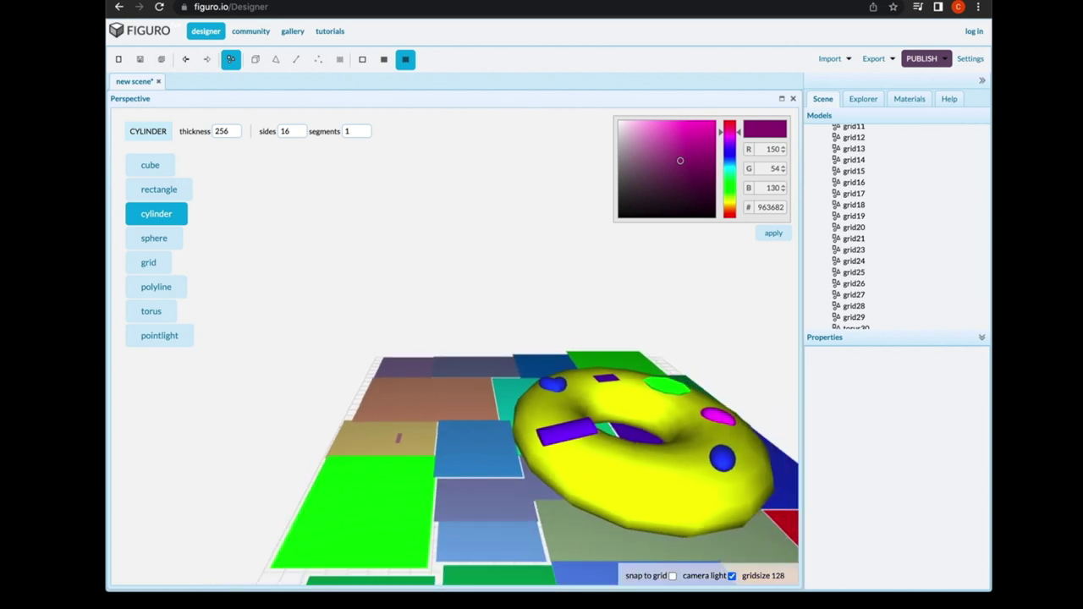
pyautogui.scroll(-4, 541, 468)
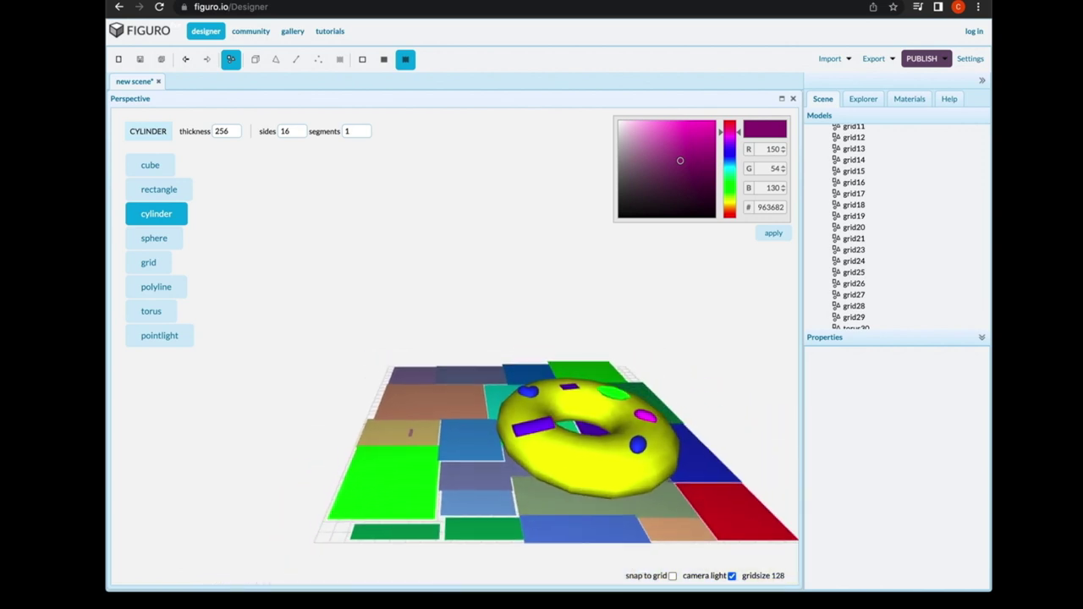
pyautogui.scroll(5, 541, 469)
pyautogui.scroll(-5, 541, 468)
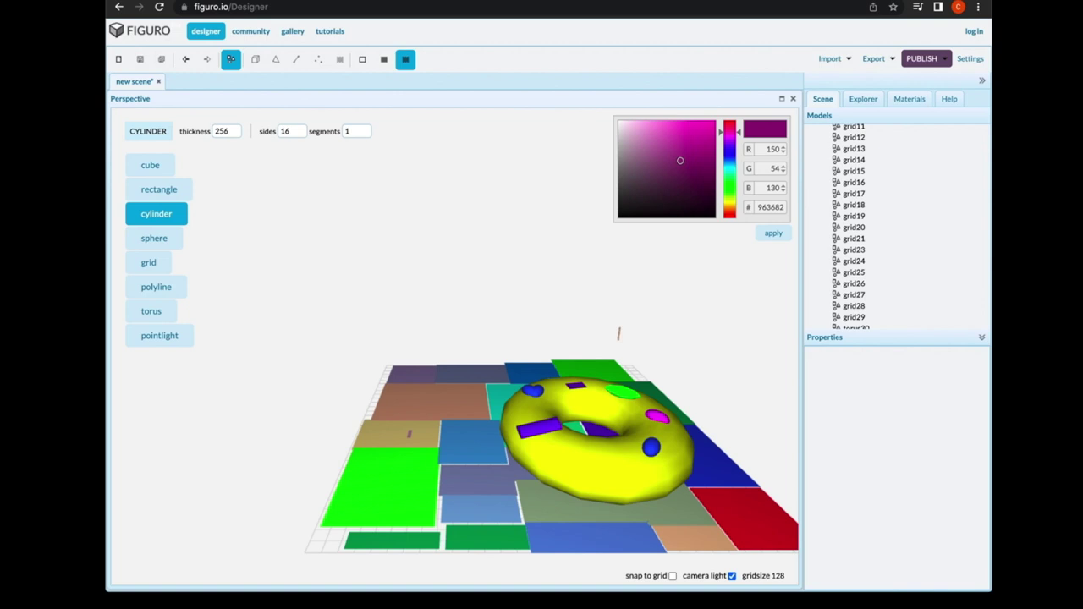
# - Draw a row of nine large 16-sided cylinders, thickness 256, from behind the donut along its right side toward the front
pyautogui.click(618, 333)
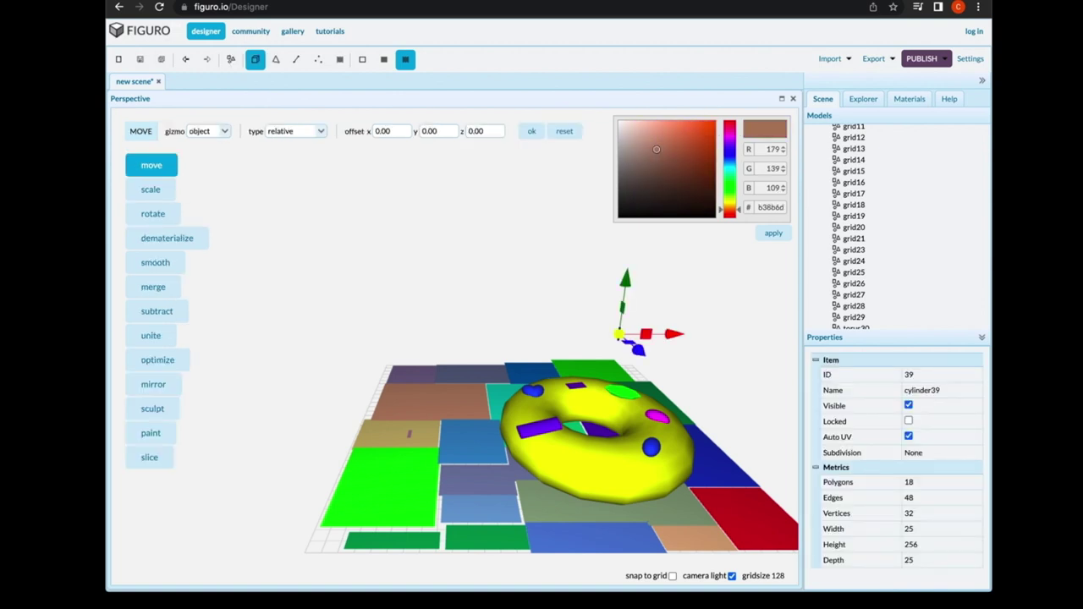
pyautogui.click(231, 59)
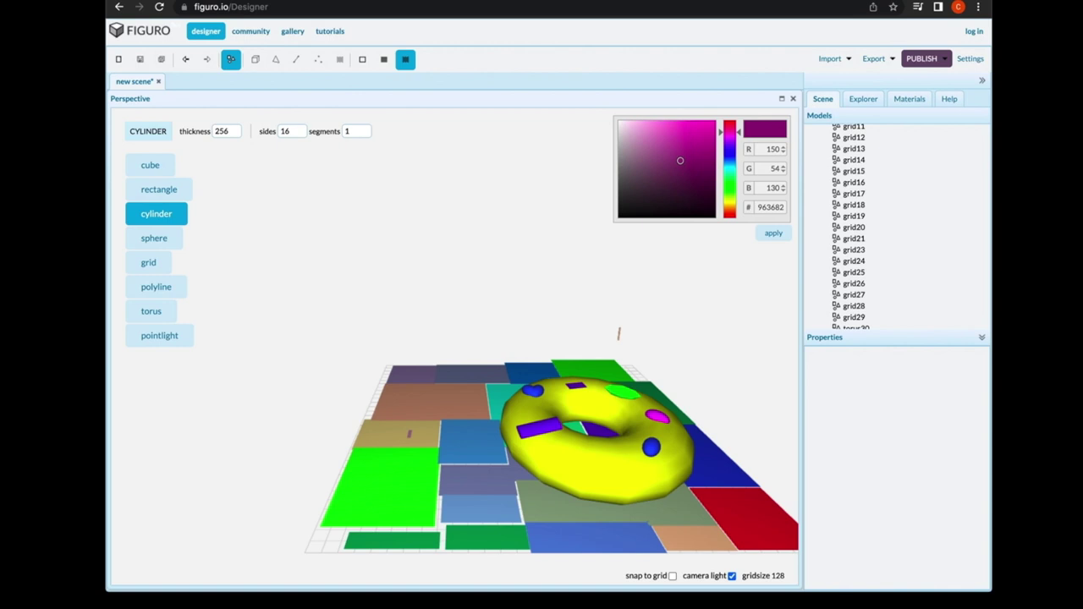
pyautogui.click(623, 334)
pyautogui.moveTo(622, 336); pyautogui.dragTo(796, 336)
pyautogui.moveTo(772, 380); pyautogui.dragTo(796, 330)
pyautogui.scroll(-4, 739, 423)
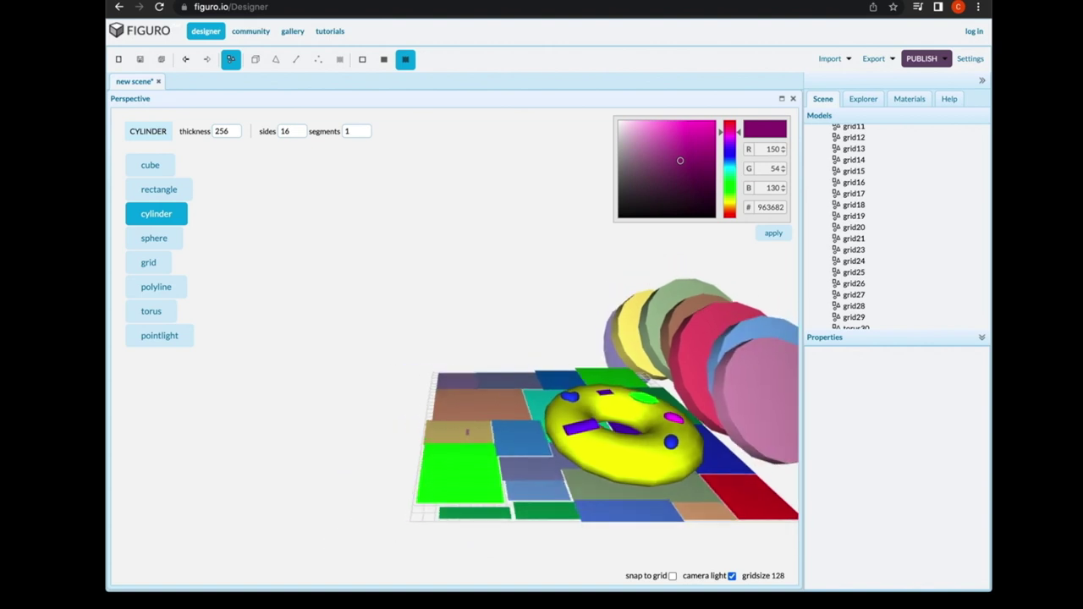
pyautogui.moveTo(784, 416); pyautogui.dragTo(792, 440)
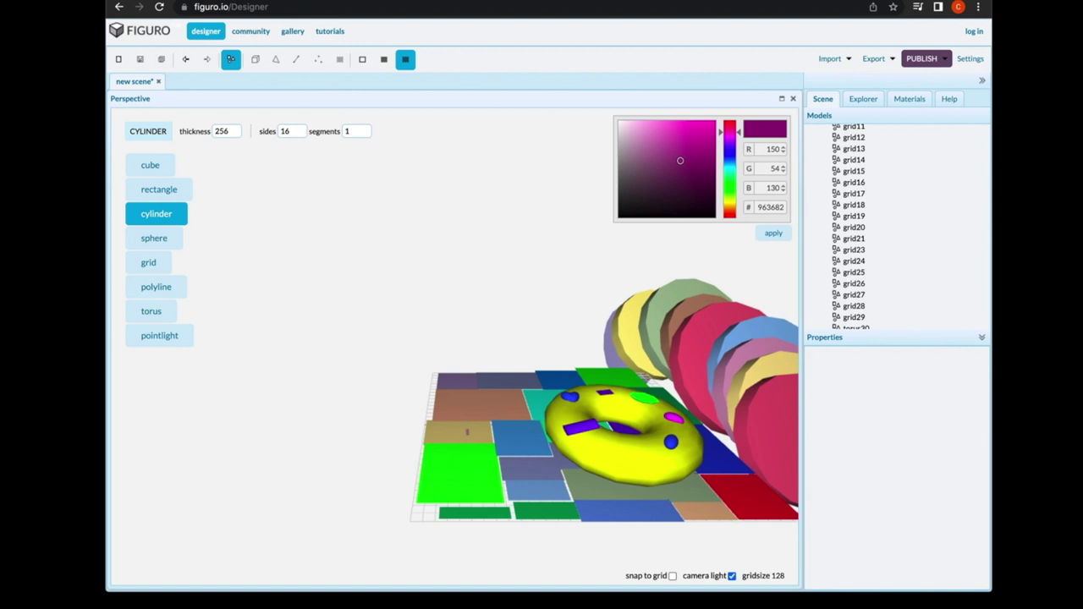
pyautogui.scroll(-5, 604, 400)
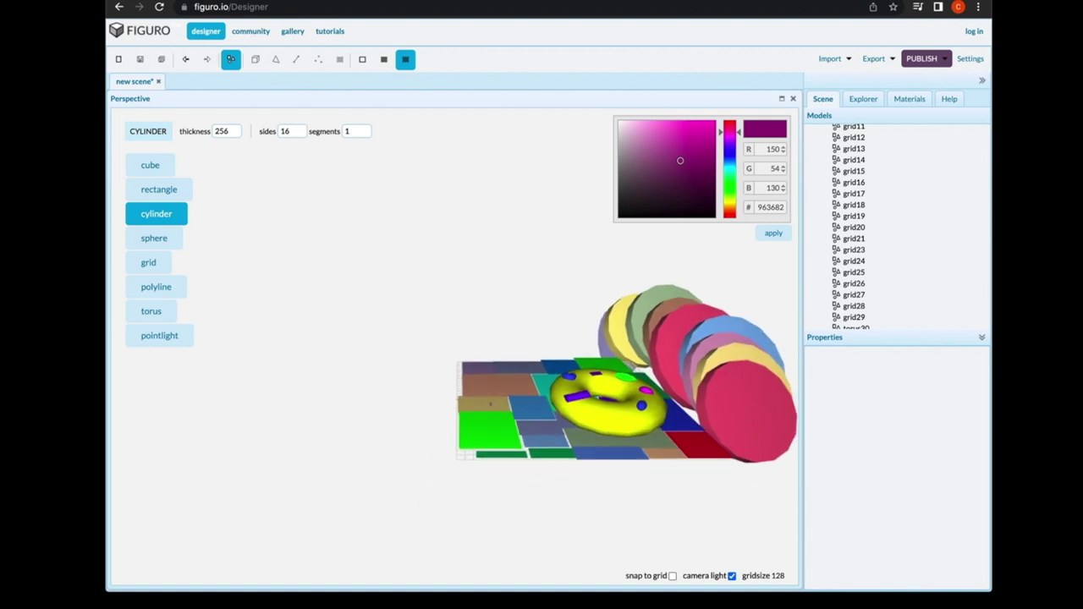
pyautogui.scroll(6, 571, 374)
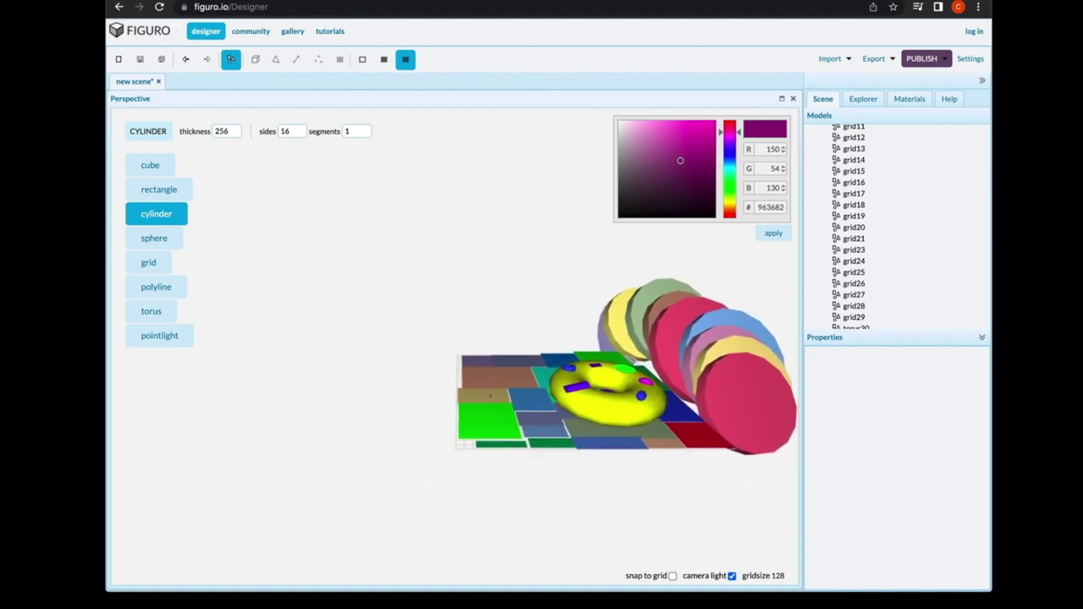
pyautogui.scroll(-5, 604, 372)
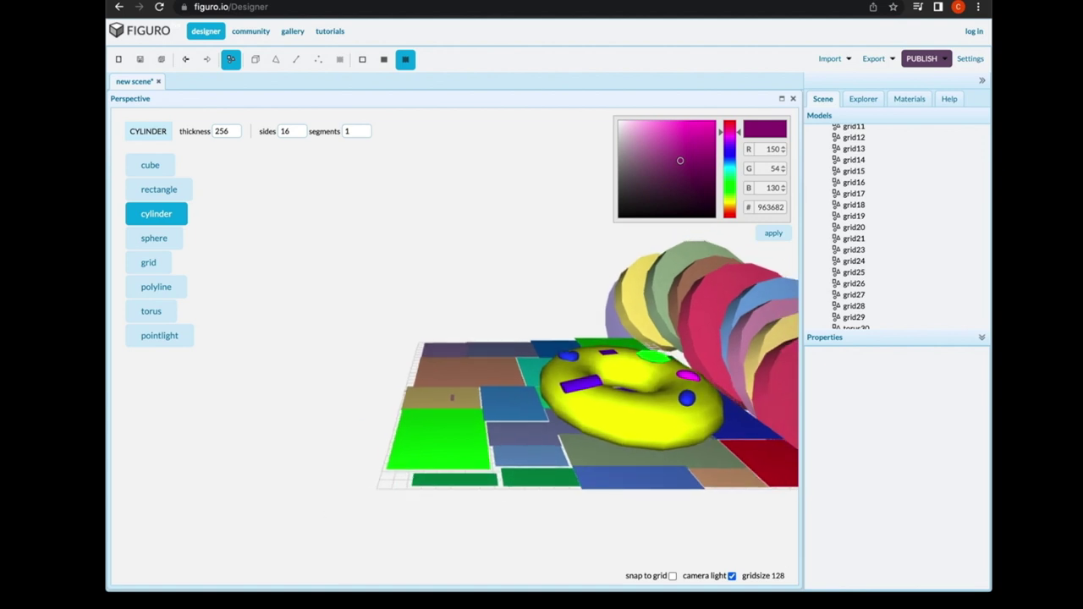
pyautogui.scroll(-3, 620, 365)
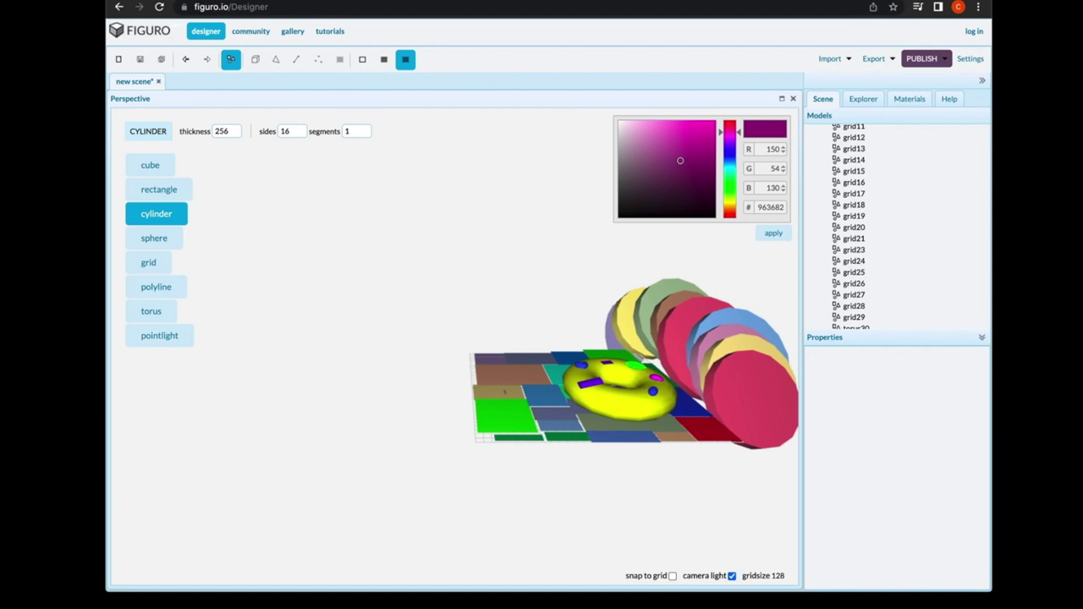
# - Draw a light blue 16-sided cylinder, thickness 256, at the front of the row and move it onto the foremost red cylinder
pyautogui.scroll(6, 604, 373)
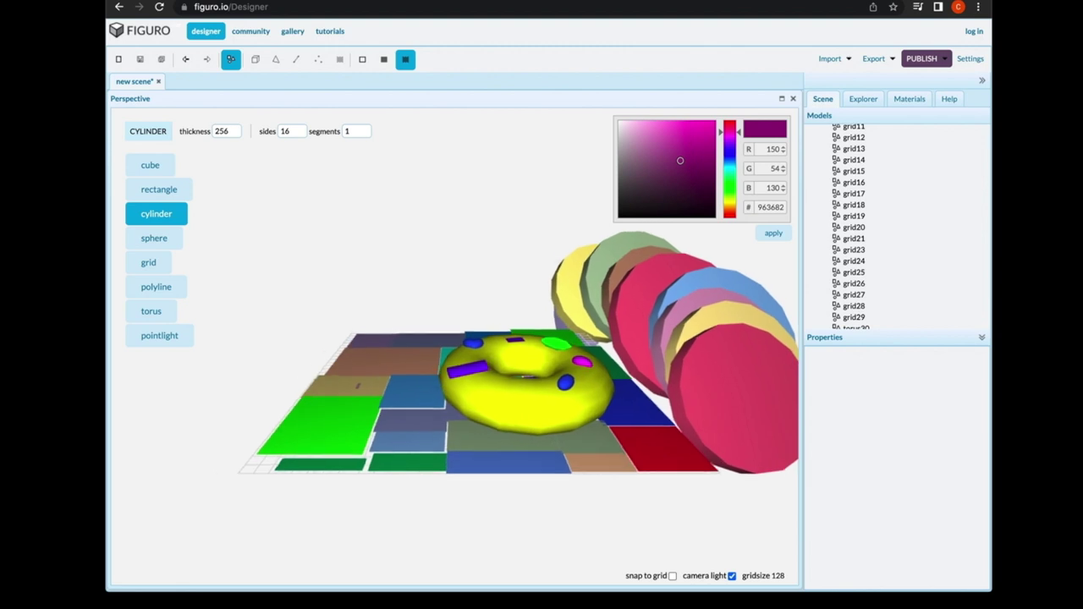
pyautogui.scroll(1, 692, 369)
pyautogui.moveTo(691, 369)
pyautogui.mouseDown()
pyautogui.moveTo(770, 461)
pyautogui.moveTo(732, 416)
pyautogui.mouseUp()
pyautogui.moveTo(744, 372); pyautogui.dragTo(744, 372)
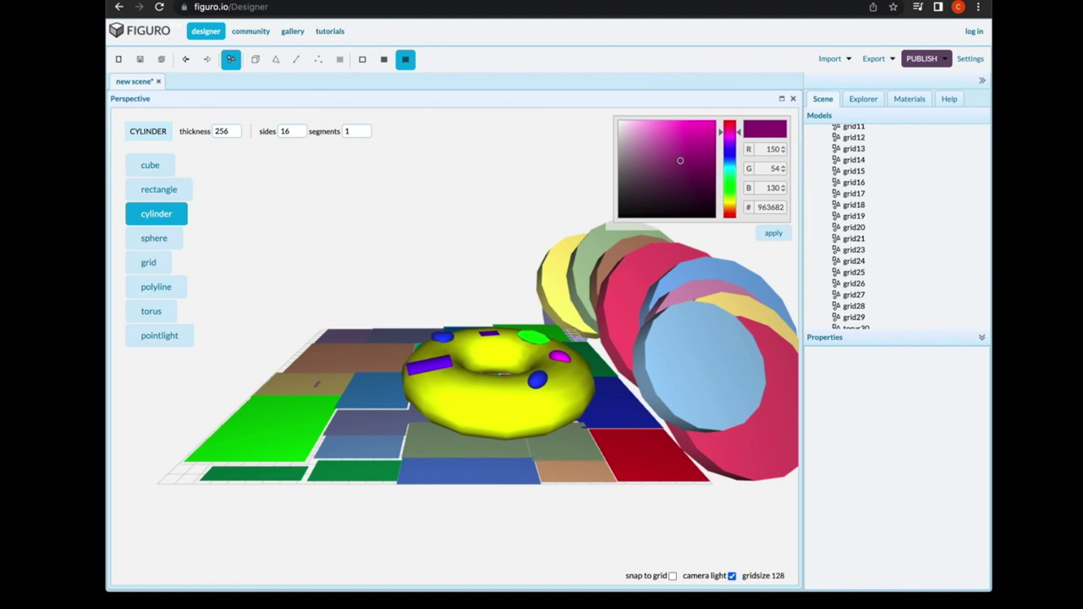
pyautogui.click(703, 366)
pyautogui.moveTo(698, 367); pyautogui.dragTo(744, 407)
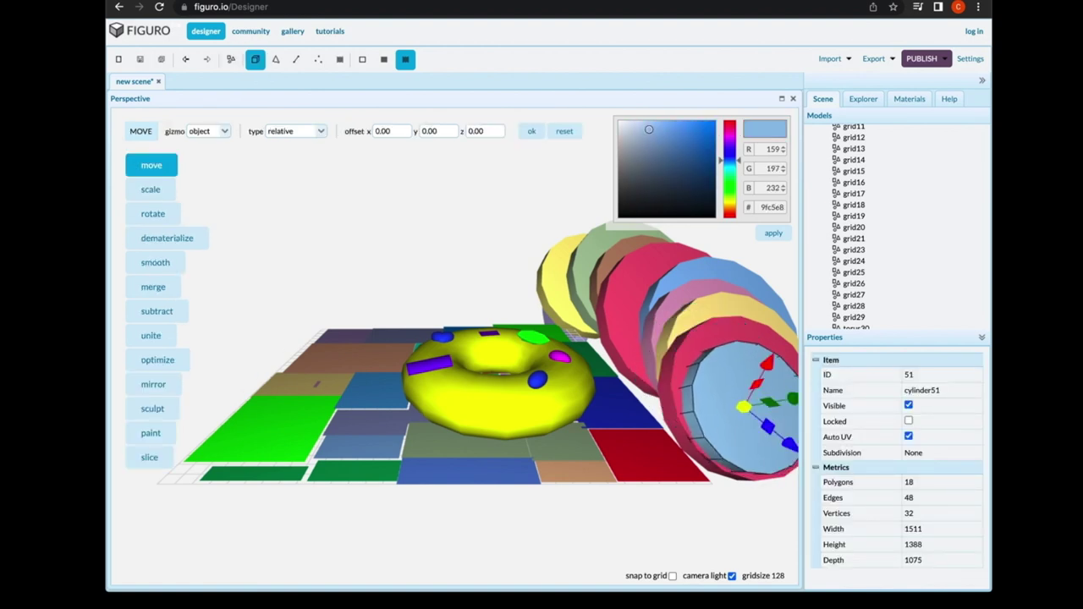
# - Return to cylinder creation and examine the donut, patchwork floor and cylinder row at several zoom levels
pyautogui.click(231, 60)
pyautogui.scroll(3, 455, 347)
pyautogui.scroll(-6, 455, 347)
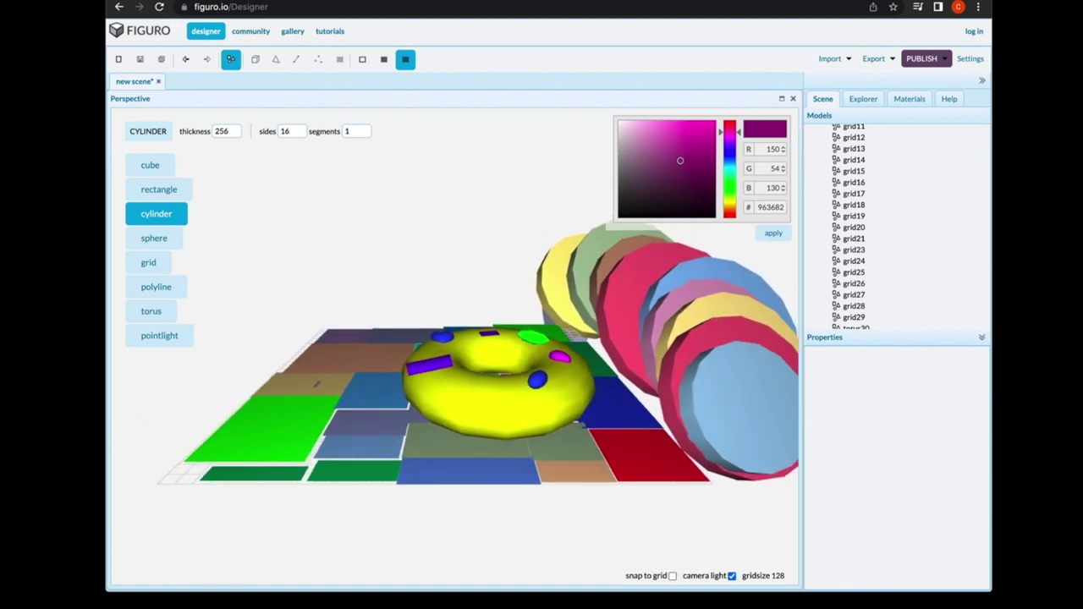
pyautogui.scroll(4, 454, 347)
pyautogui.scroll(4, 454, 347)
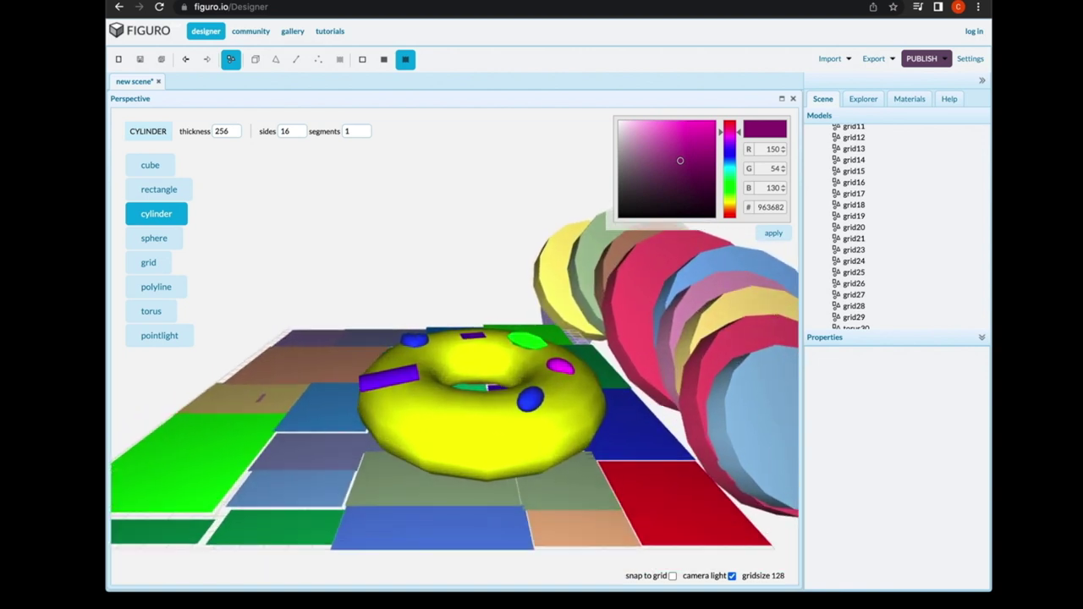
pyautogui.scroll(-1, 455, 347)
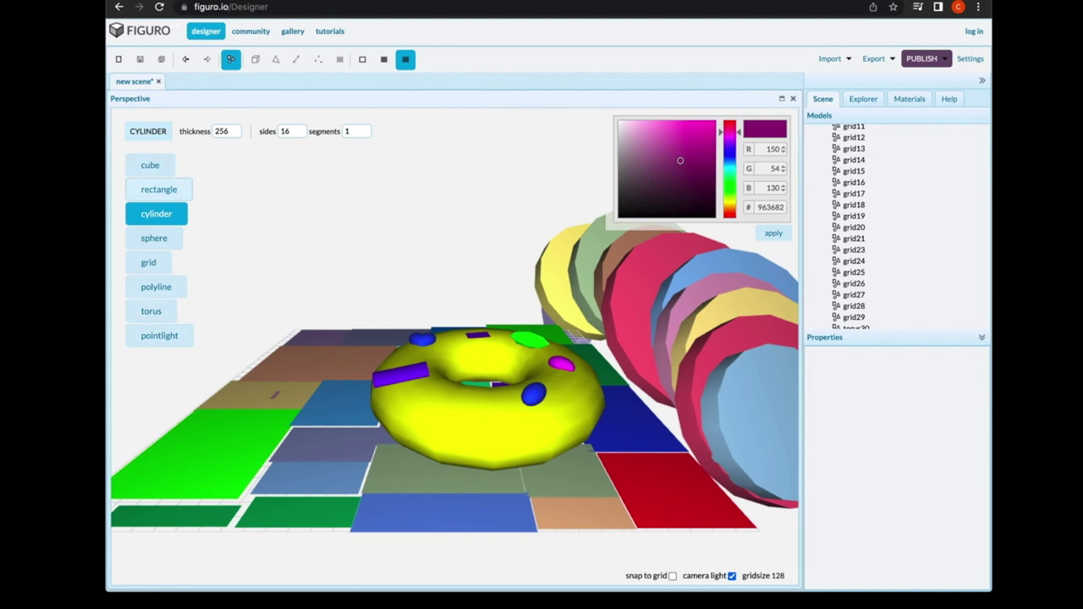
pyautogui.scroll(-3, 455, 372)
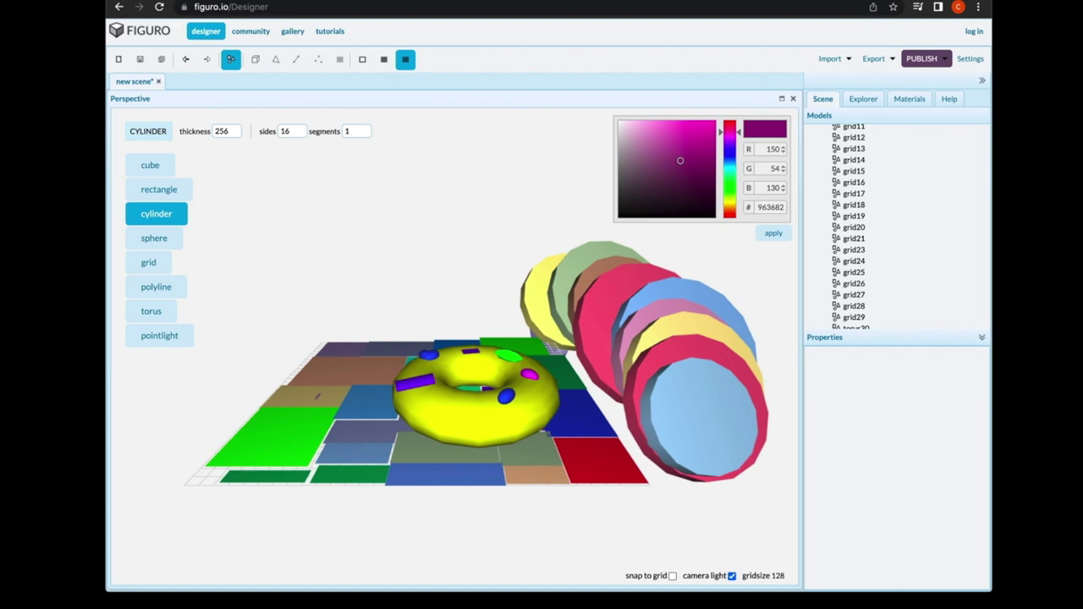
pyautogui.scroll(3, 457, 389)
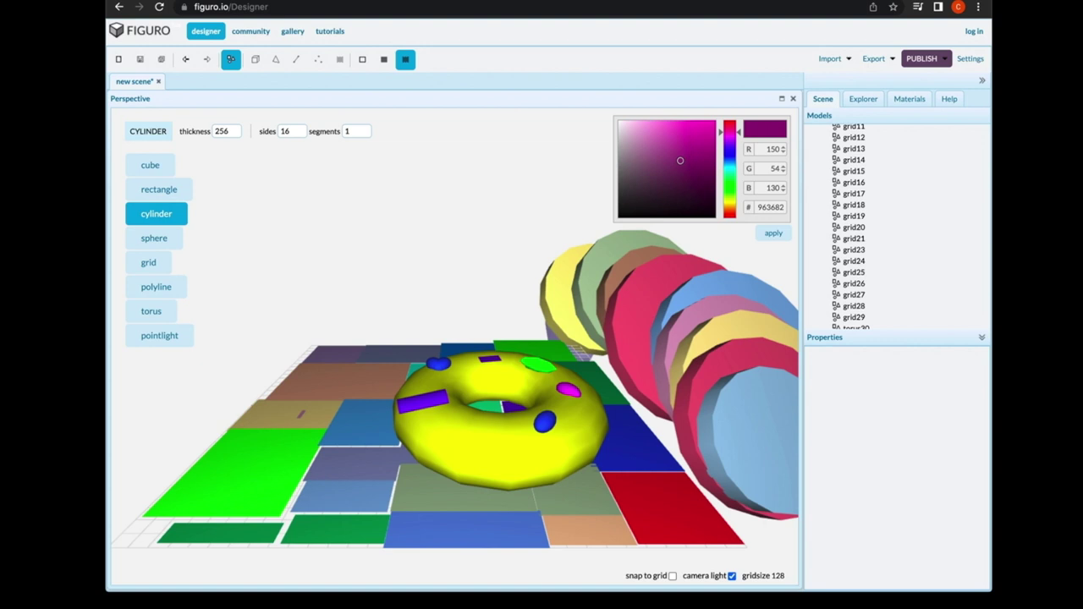
pyautogui.scroll(-5, 457, 389)
pyautogui.scroll(5, 457, 390)
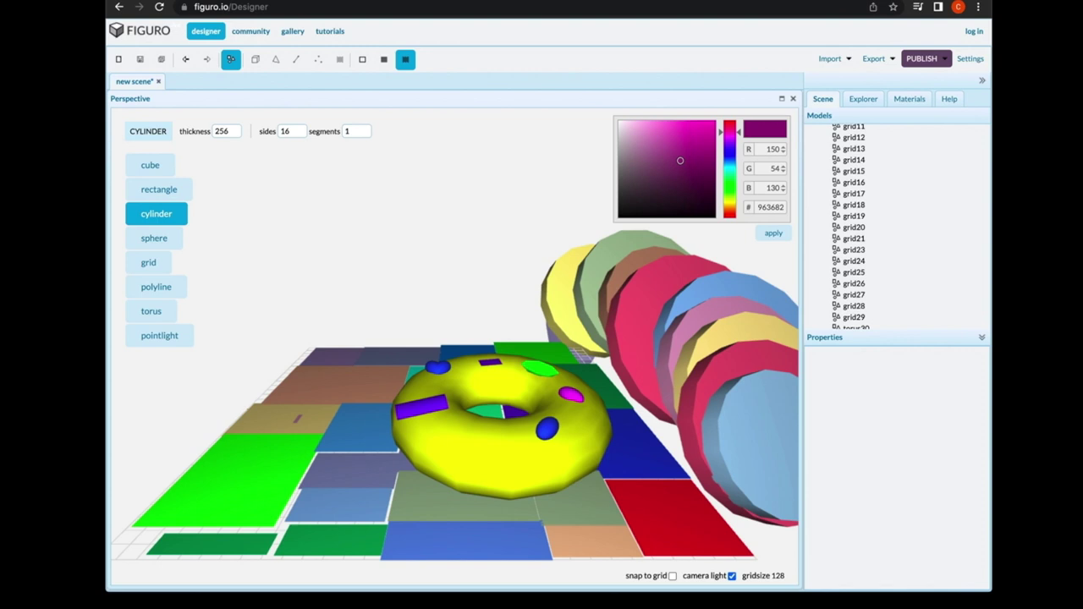
pyautogui.scroll(-5, 455, 346)
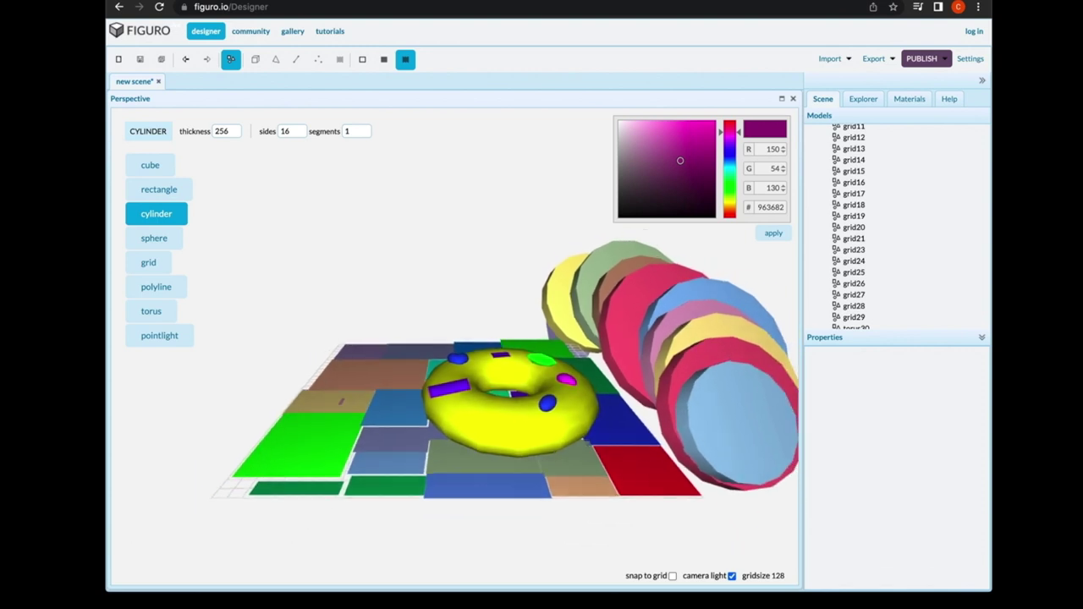
pyautogui.scroll(8, 455, 347)
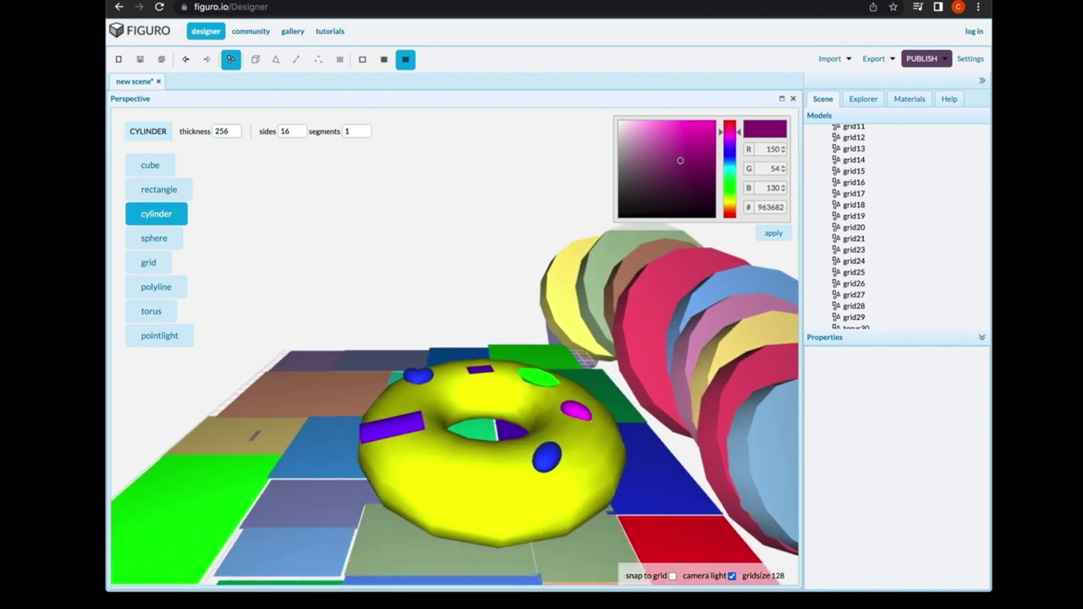
pyautogui.scroll(-2, 455, 347)
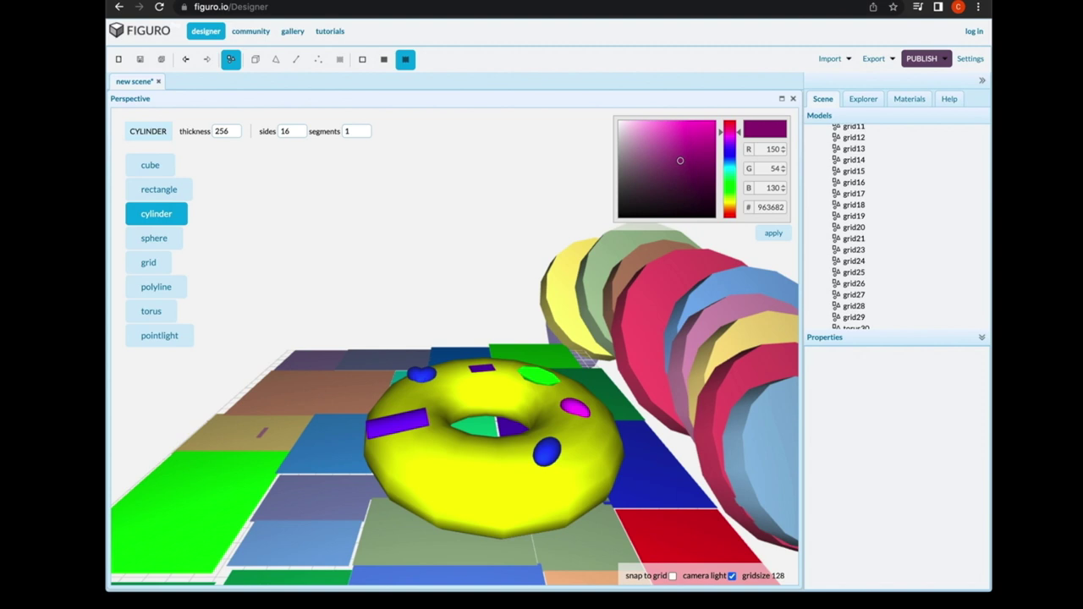
# - Inspect the torus, its sprinkle shapes, a blue cylinder and the front light blue cylinder by selecting them in turn
pyautogui.click(500, 487)
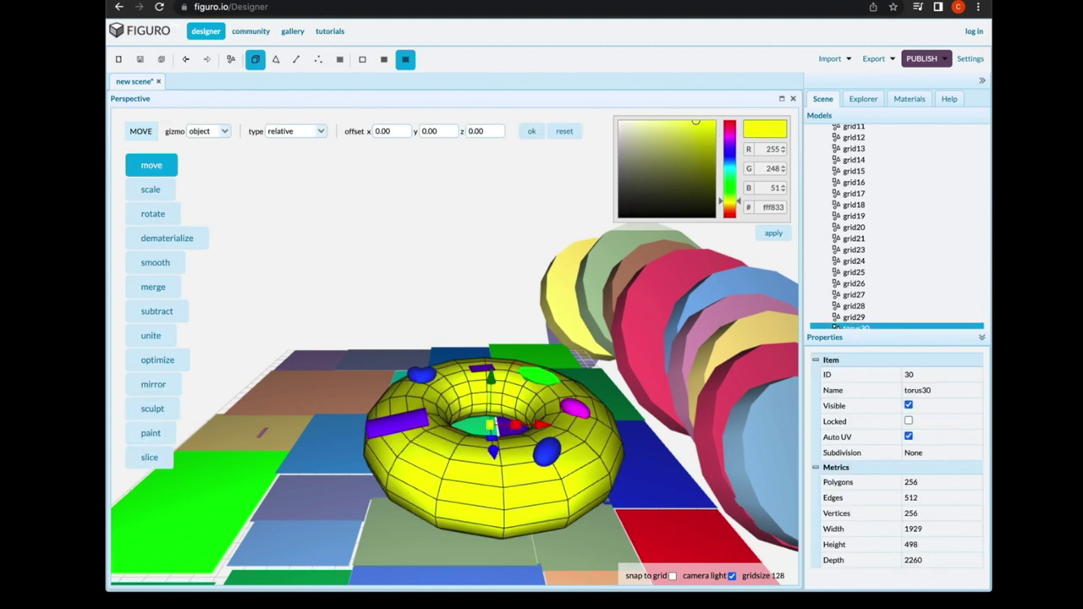
pyautogui.click(548, 453)
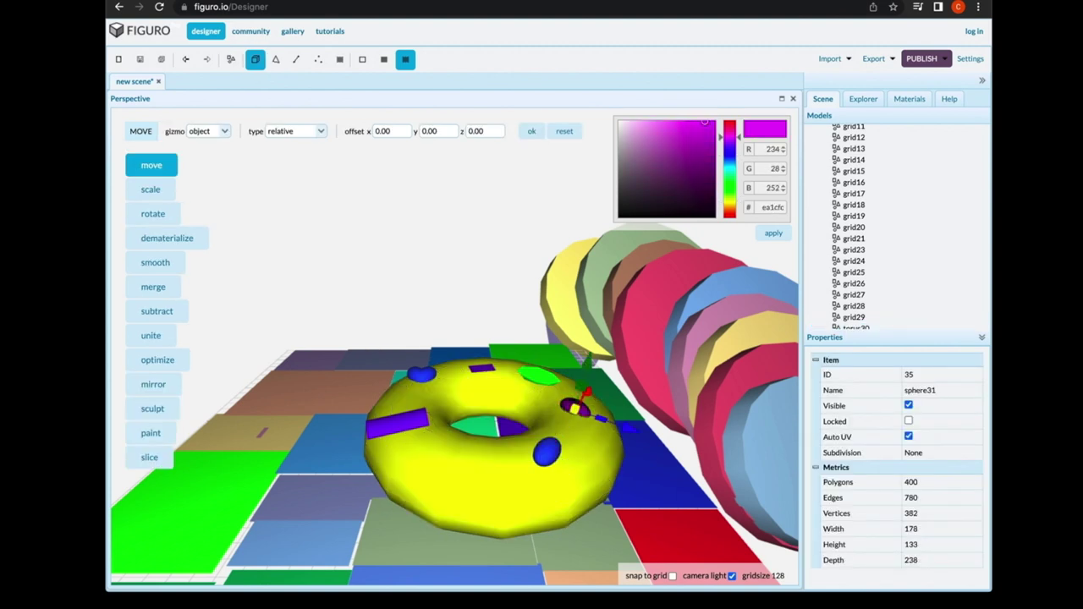
pyautogui.click(538, 375)
pyautogui.click(499, 487)
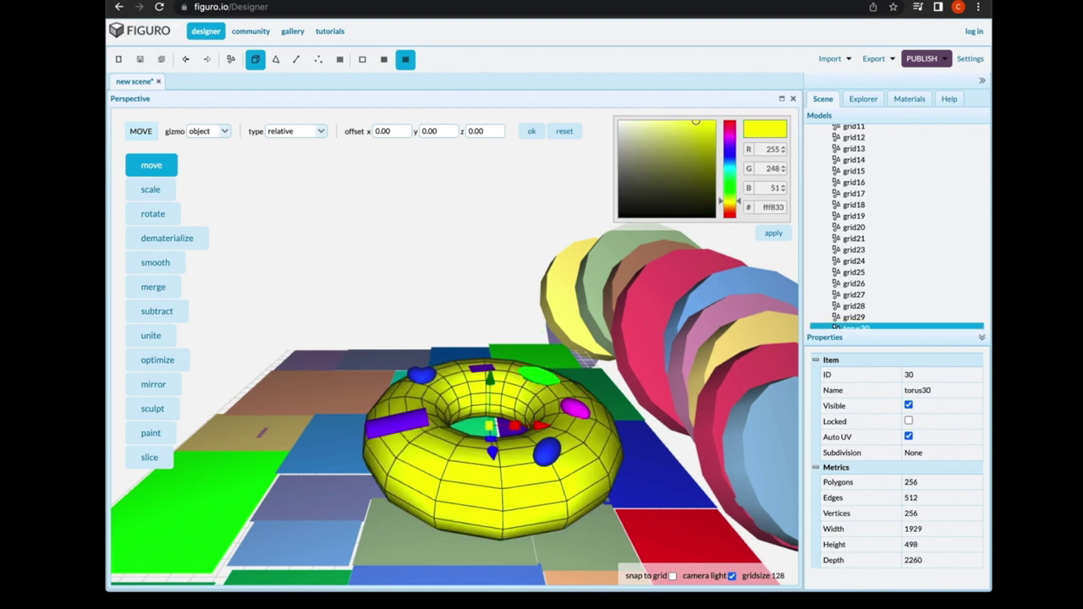
pyautogui.click(724, 284)
pyautogui.scroll(-5, 720, 355)
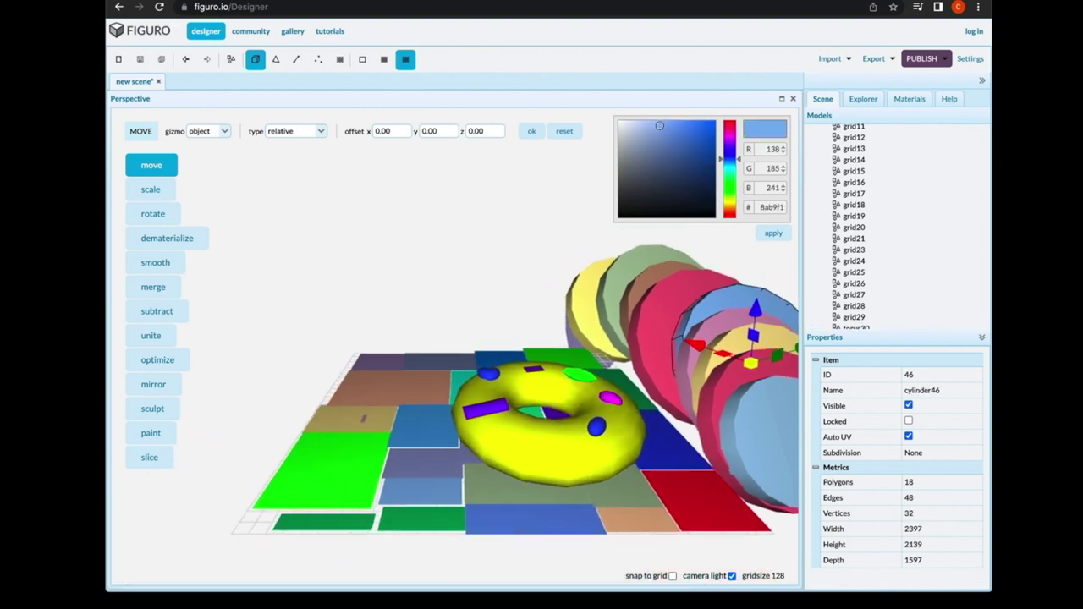
pyautogui.scroll(-3, 766, 432)
pyautogui.click(768, 436)
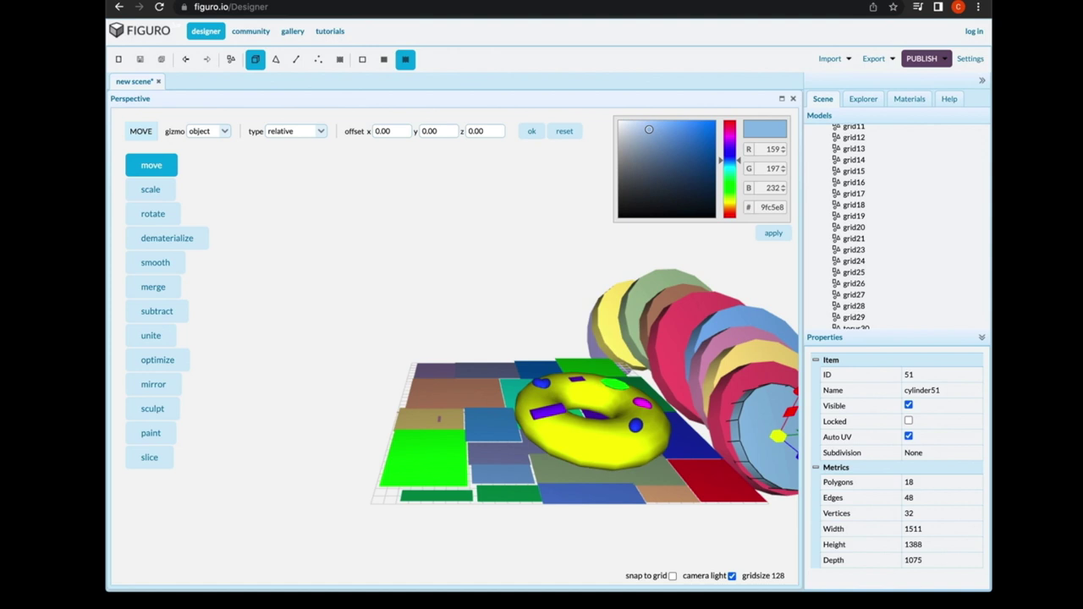
# - Examine the decorated donut and the cylinder row from near and far with the light blue cylinder selected
pyautogui.scroll(3, 697, 364)
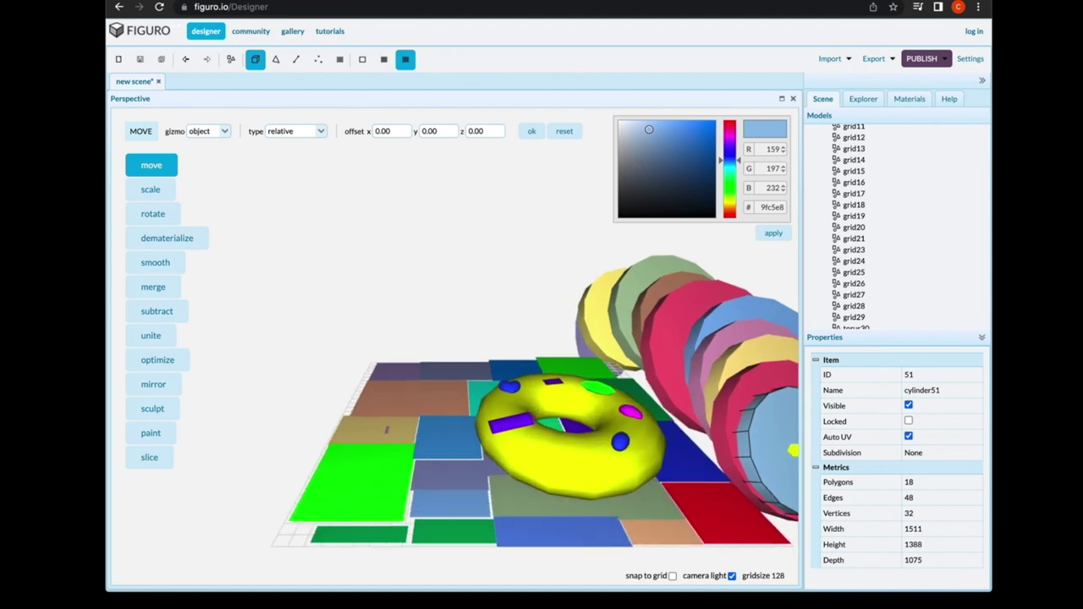
pyautogui.scroll(6, 537, 401)
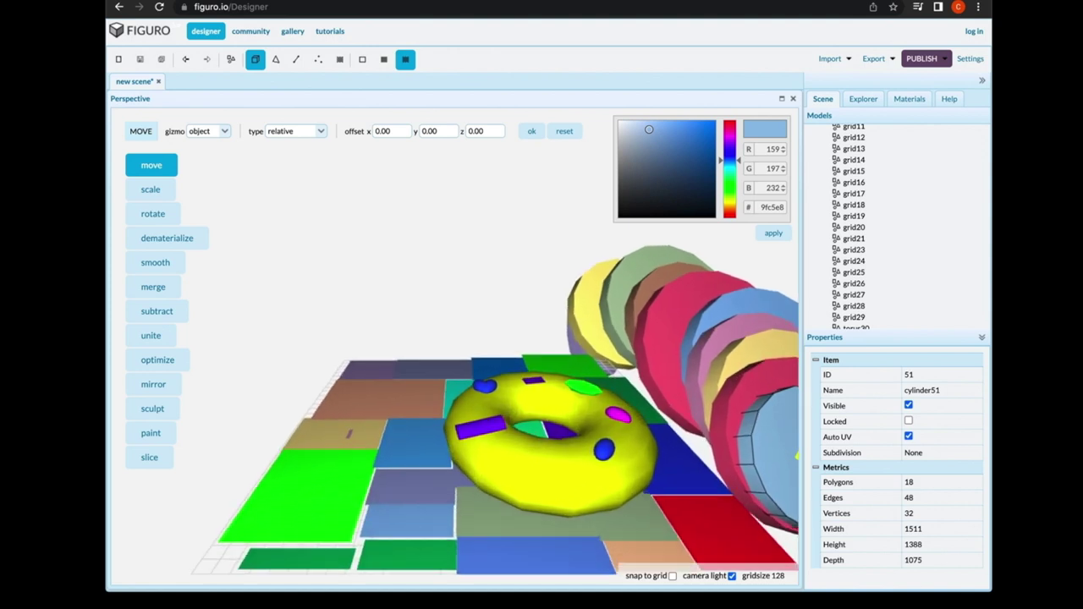
pyautogui.scroll(-8, 537, 401)
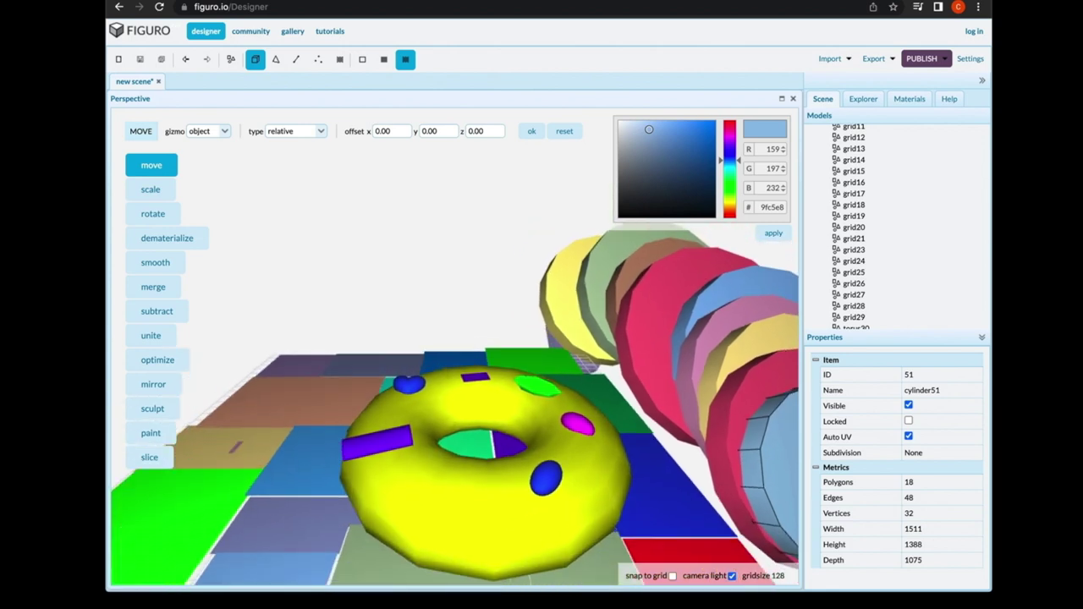
pyautogui.scroll(4, 537, 401)
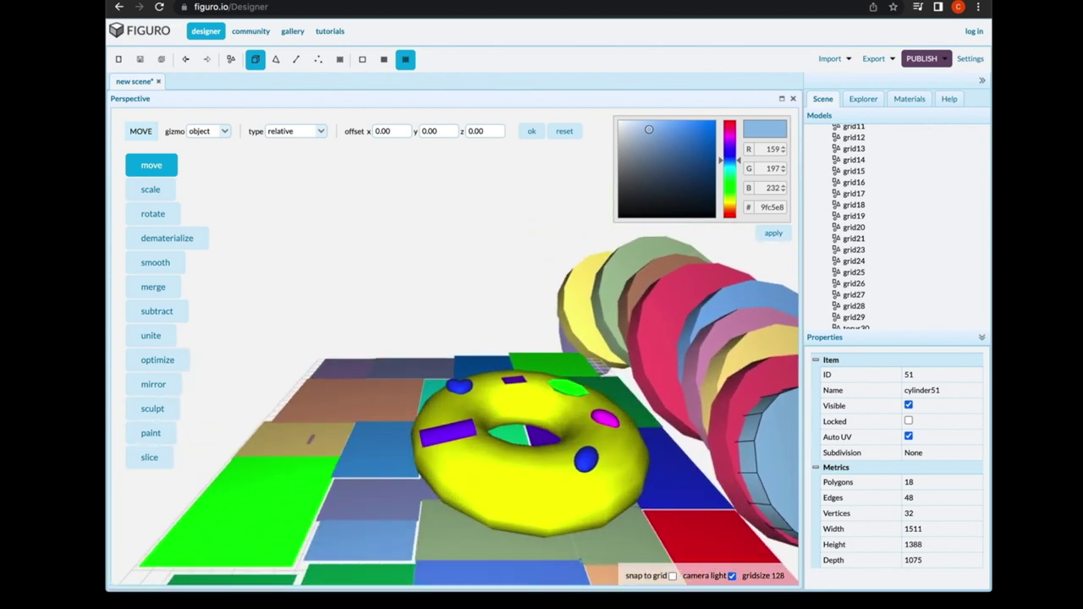
pyautogui.scroll(4, 537, 401)
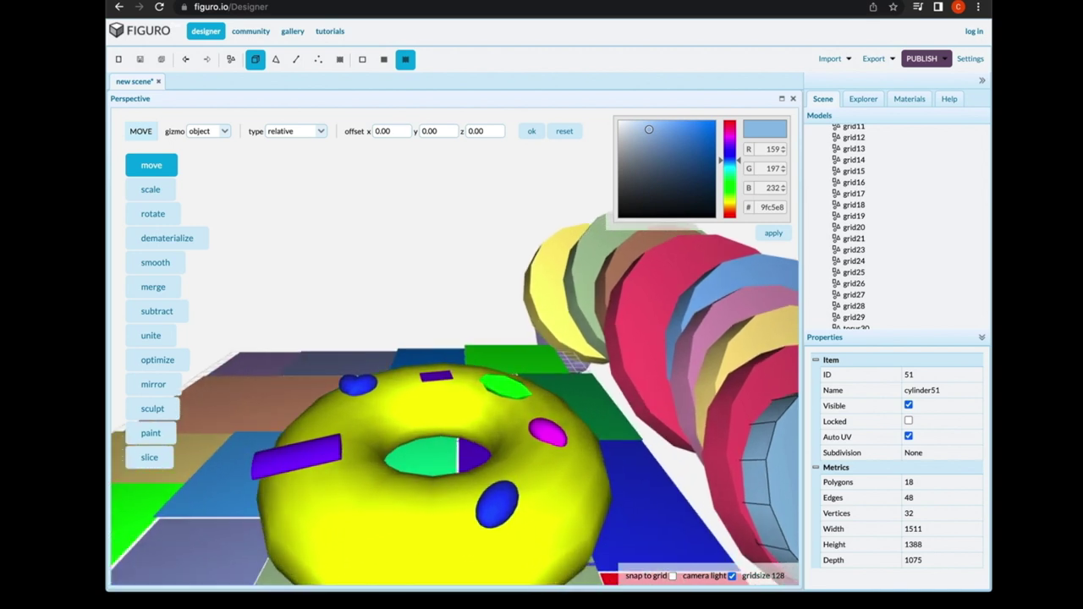
pyautogui.scroll(-4, 537, 401)
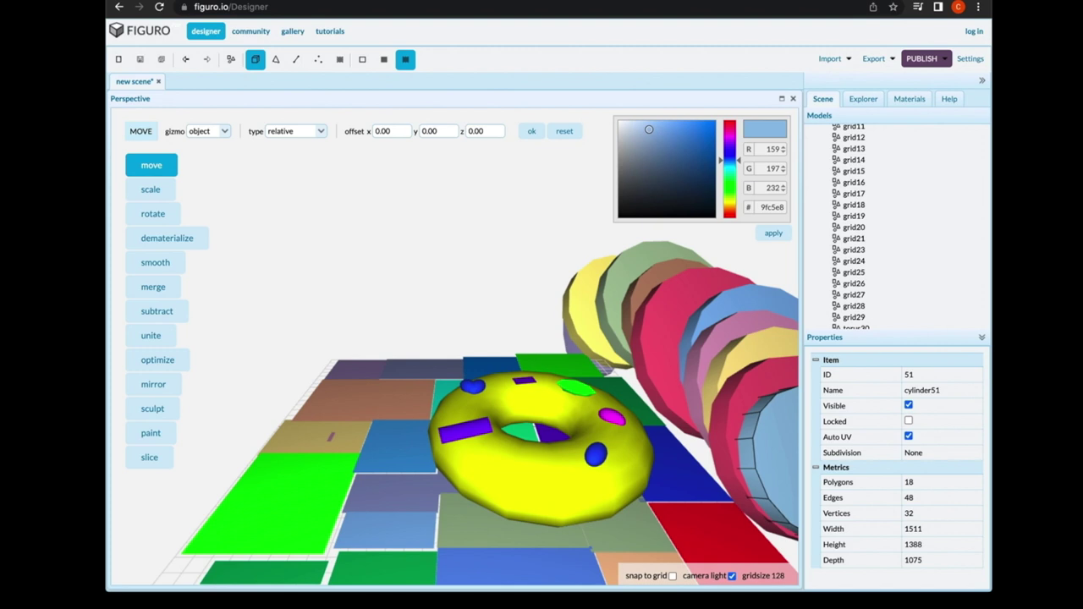
pyautogui.scroll(-3, 454, 408)
pyautogui.scroll(4, 455, 407)
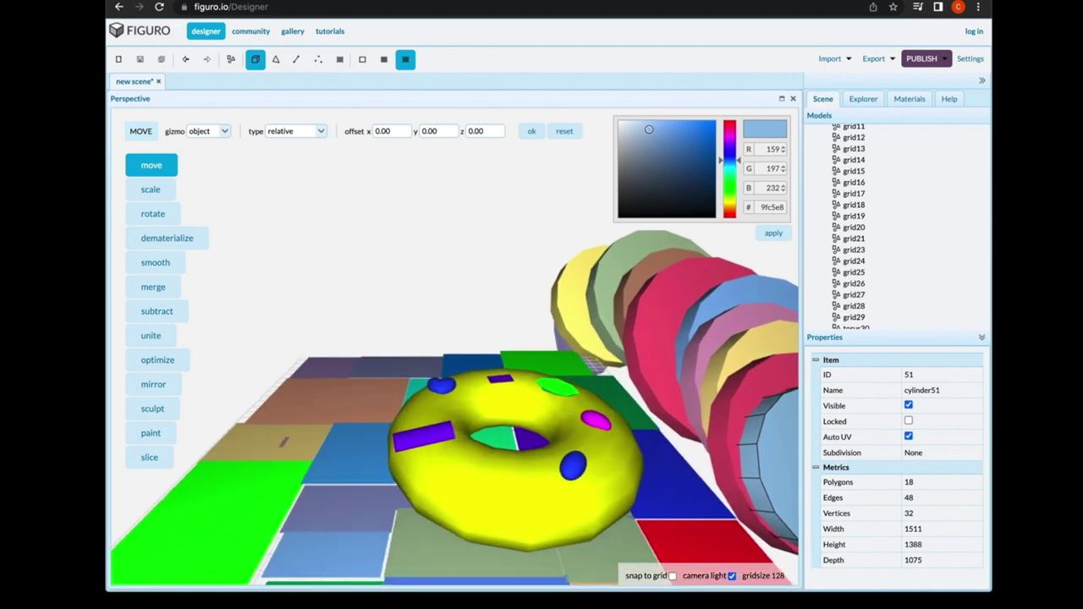
# - Delete cylinder51, cylinder50, cylinder49 and cylinder47 from the scene
pyautogui.rightClick(770, 388)
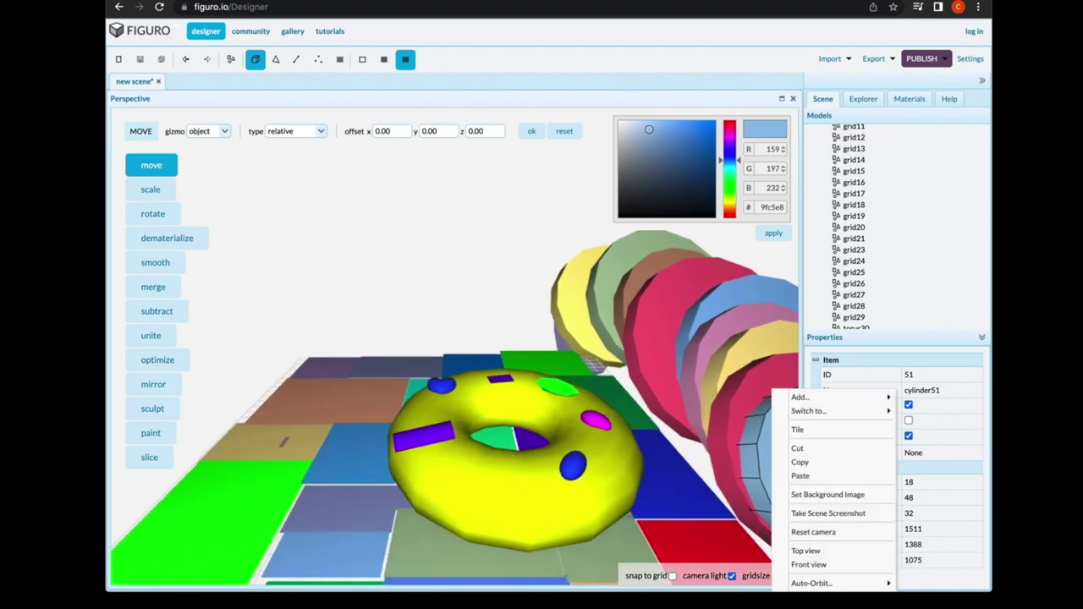
pyautogui.scroll(-5, 871, 317)
pyautogui.rightClick(871, 317)
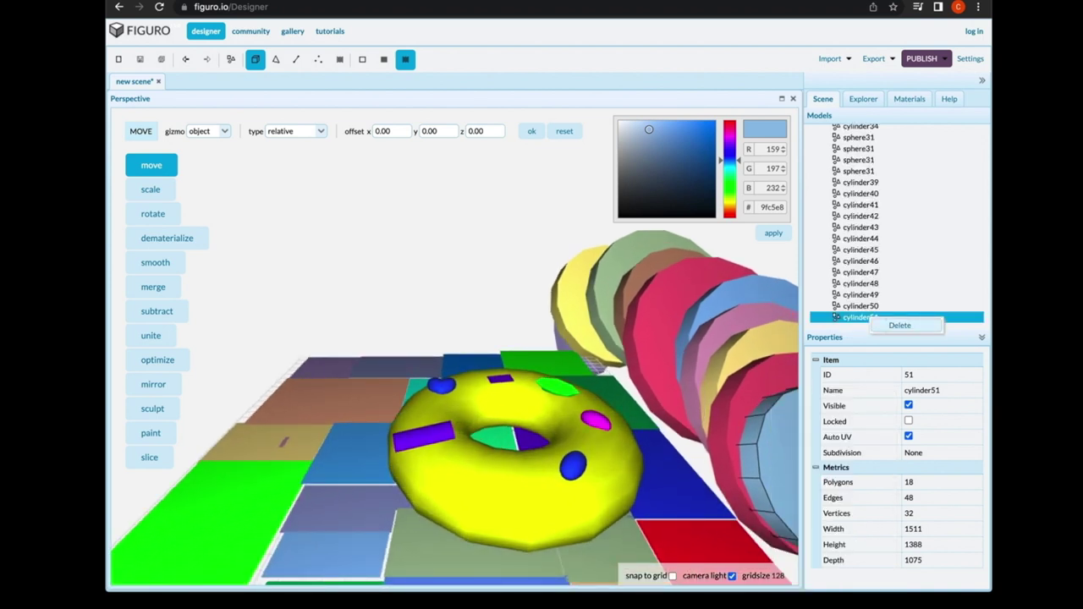
pyautogui.click(899, 326)
pyautogui.rightClick(889, 318)
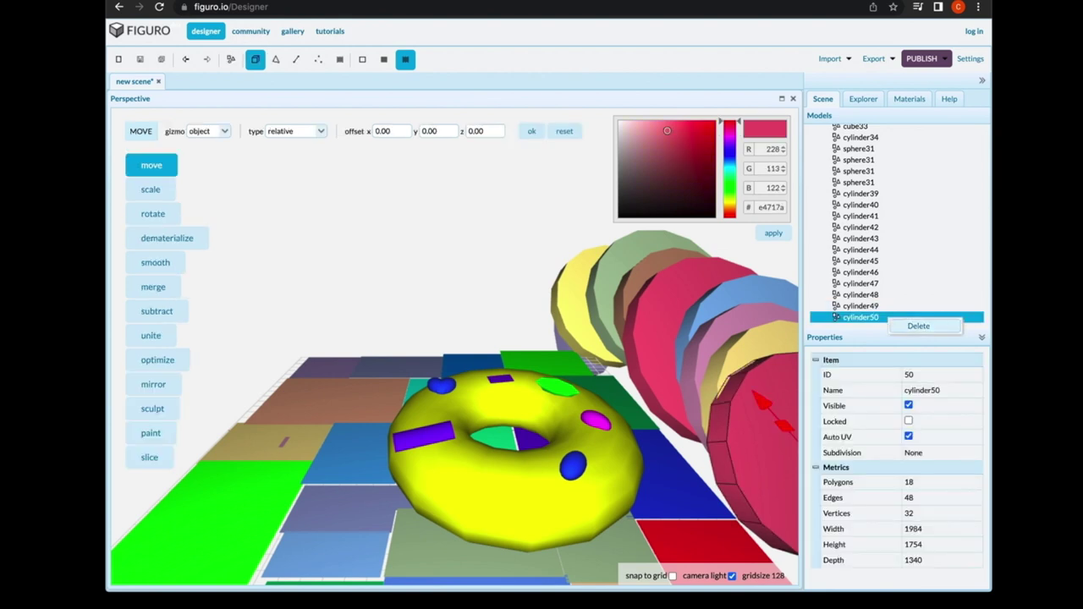
pyautogui.click(919, 325)
pyautogui.rightClick(885, 317)
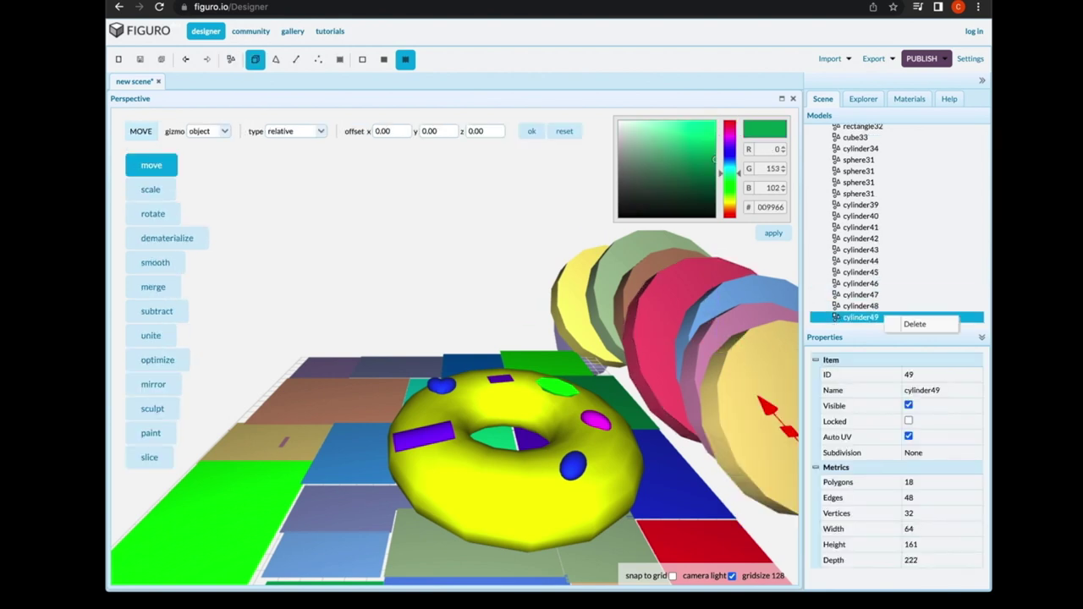
pyautogui.click(915, 324)
pyautogui.rightClick(896, 307)
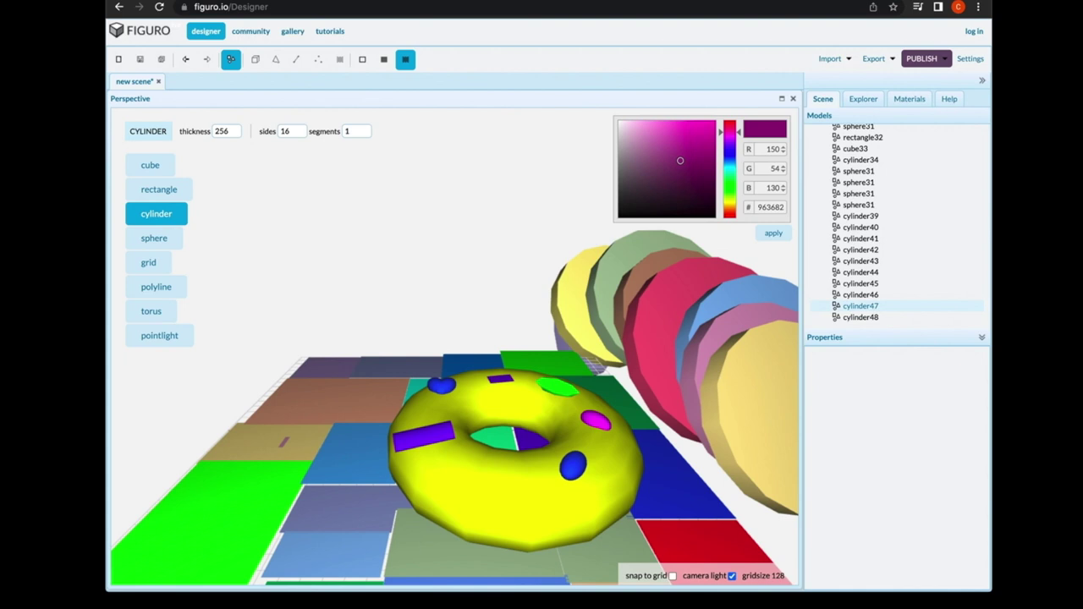
pyautogui.click(930, 315)
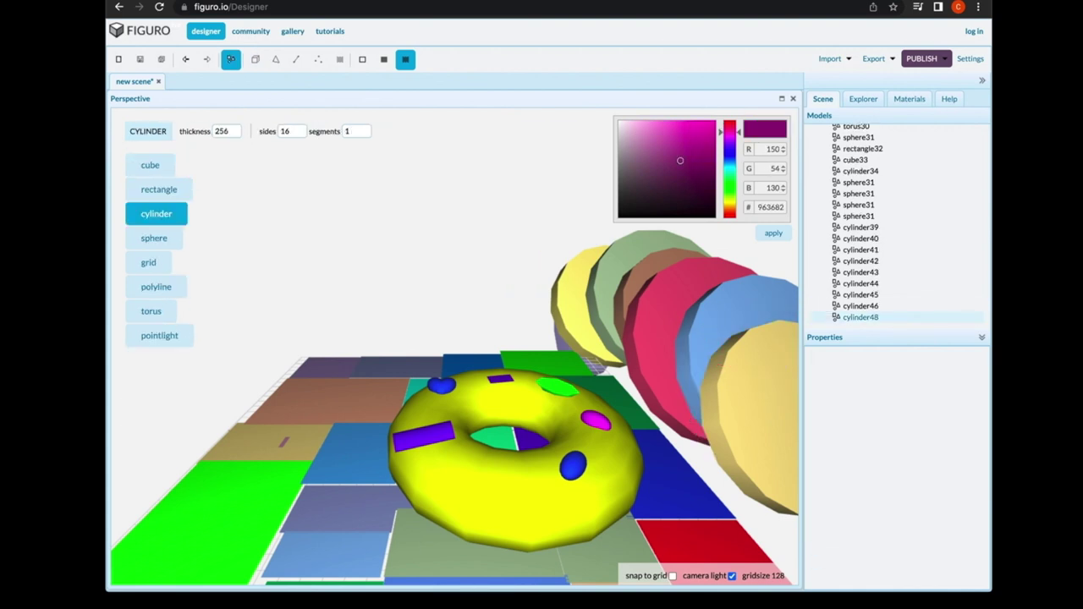
# - Delete the front yellow cylinder48 and the blue cylinder46 behind it
pyautogui.click(837, 318)
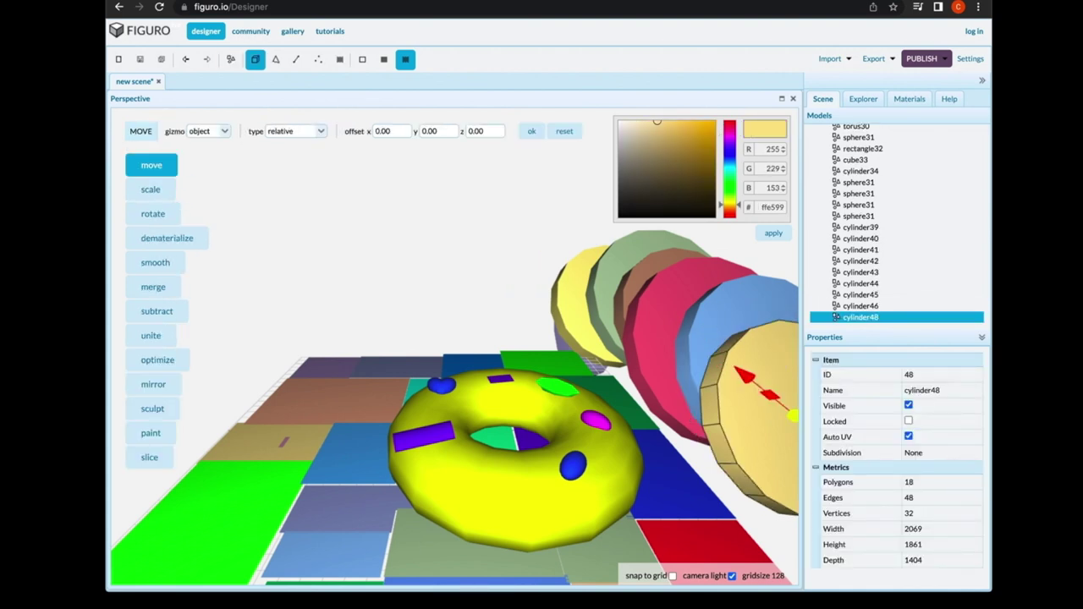
pyautogui.rightClick(786, 357)
pyautogui.moveTo(814, 364)
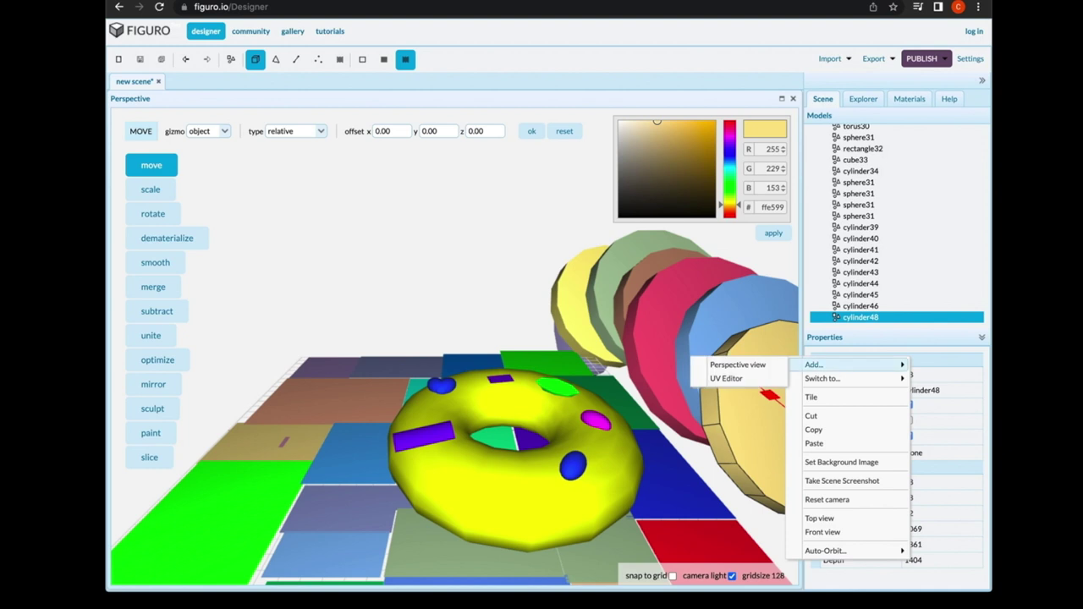
pyautogui.rightClick(880, 318)
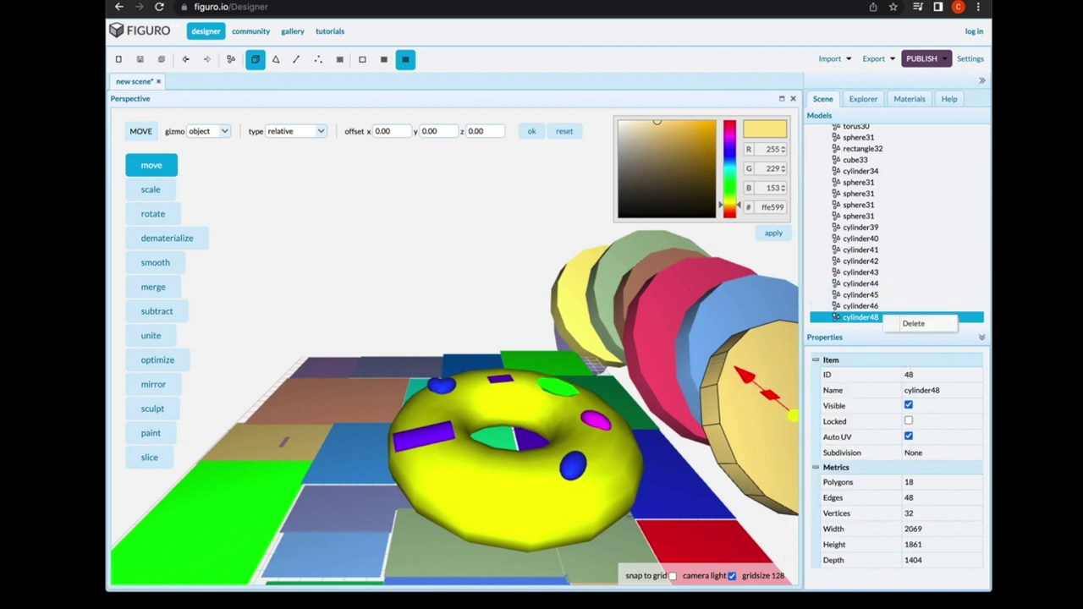
pyautogui.click(913, 323)
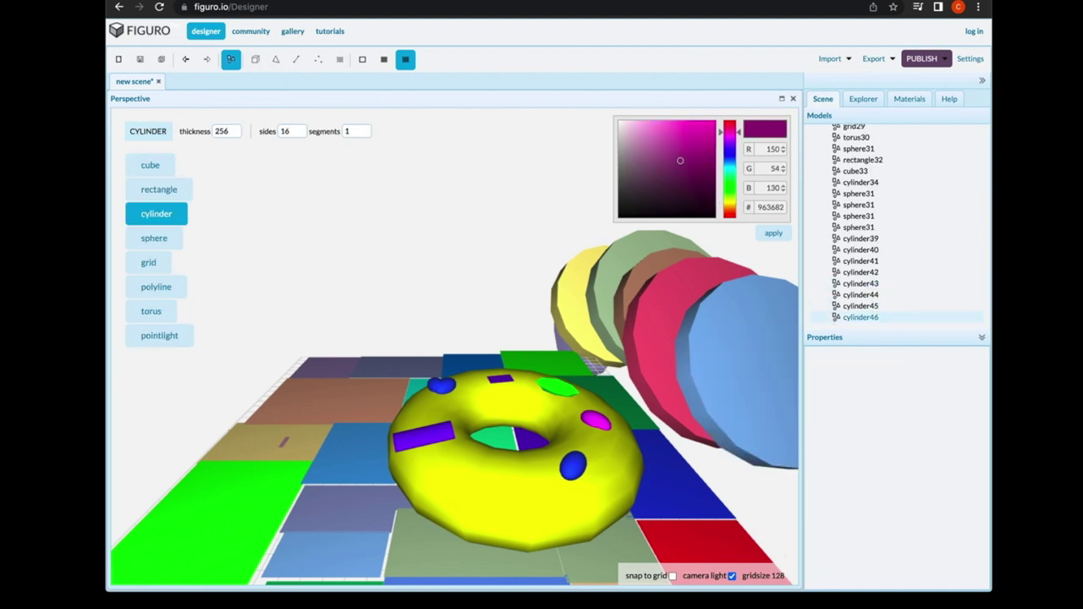
pyautogui.rightClick(900, 317)
pyautogui.click(929, 326)
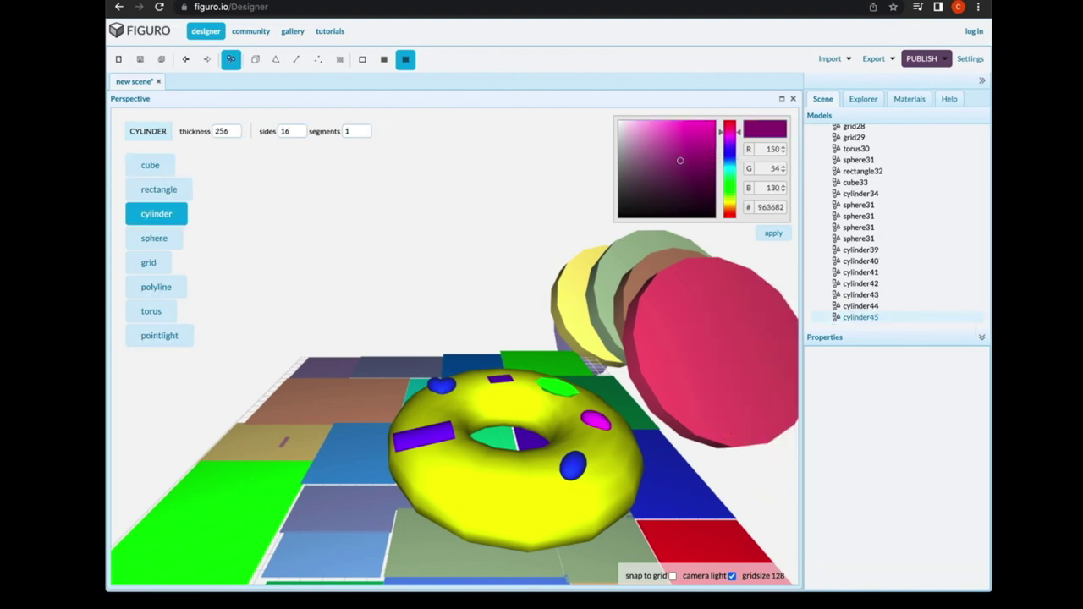
# - Delete cylinder45, cylinder44 and cylinder43 from the row beside the donut
pyautogui.rightClick(900, 317)
pyautogui.click(929, 327)
pyautogui.rightClick(900, 317)
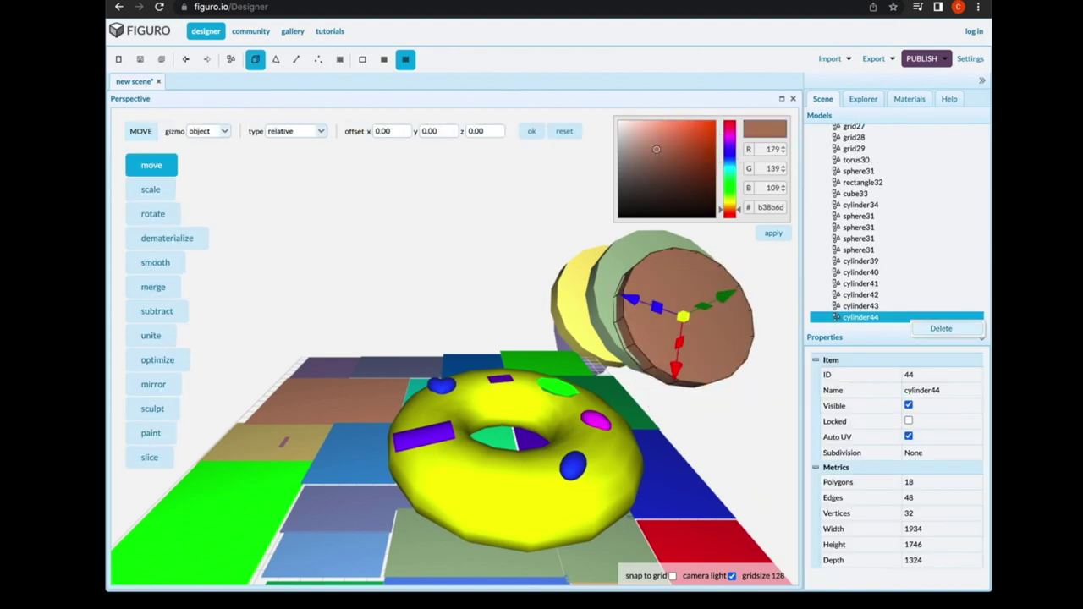
pyautogui.click(935, 328)
pyautogui.rightClick(900, 317)
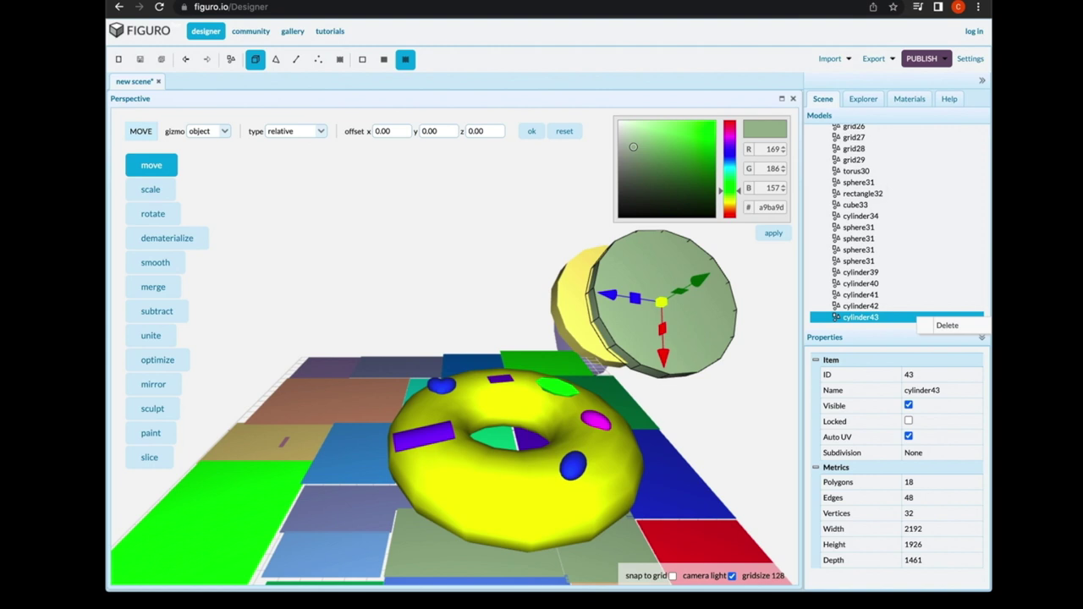
pyautogui.click(929, 327)
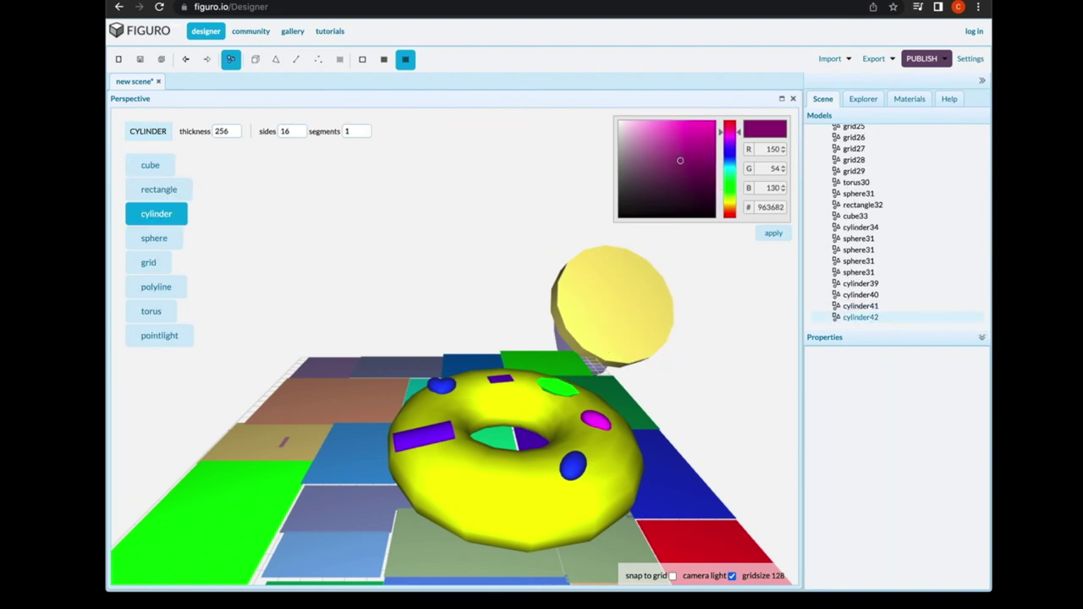
# - Delete the large yellow cylinder42 and the lavender cylinder41 behind it
pyautogui.rightClick(898, 318)
pyautogui.click(925, 325)
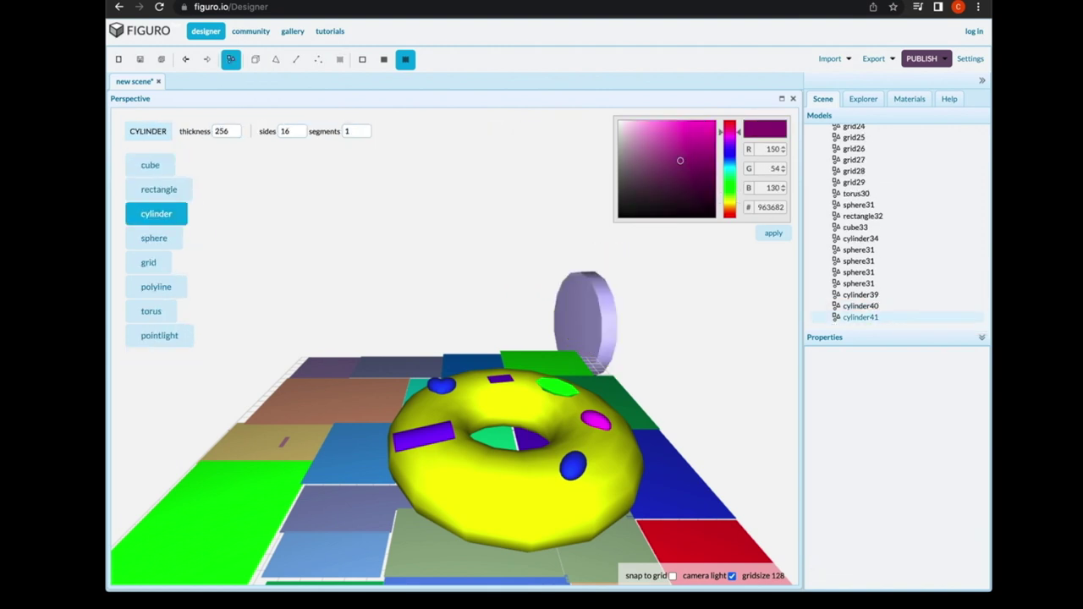
pyautogui.rightClick(898, 318)
pyautogui.click(929, 328)
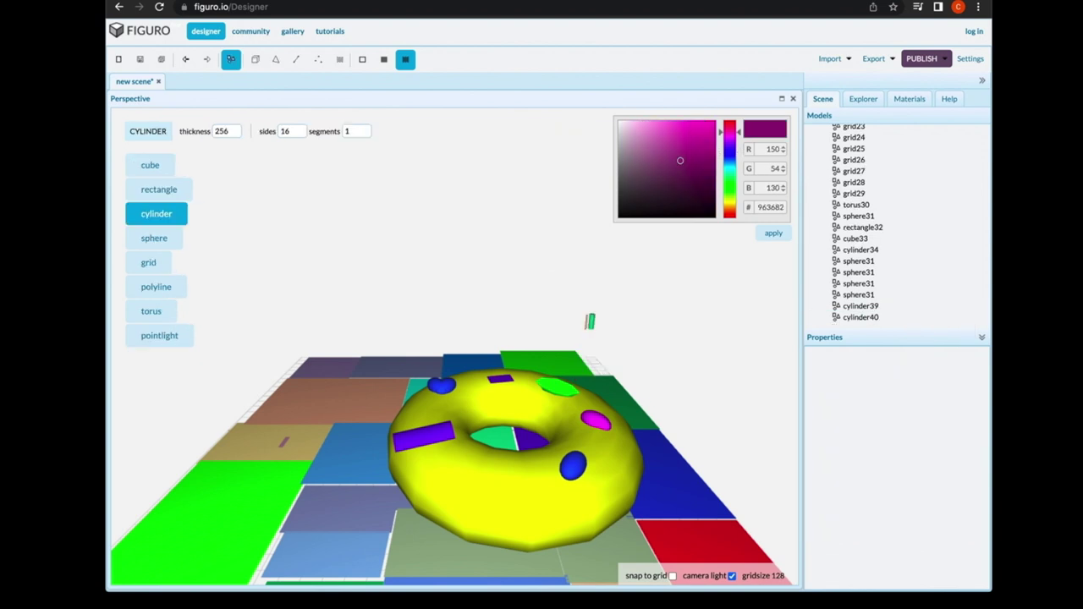
# - Delete the small green cylinder40 and the thin brown cylinder39 behind the donut
pyautogui.click(861, 317)
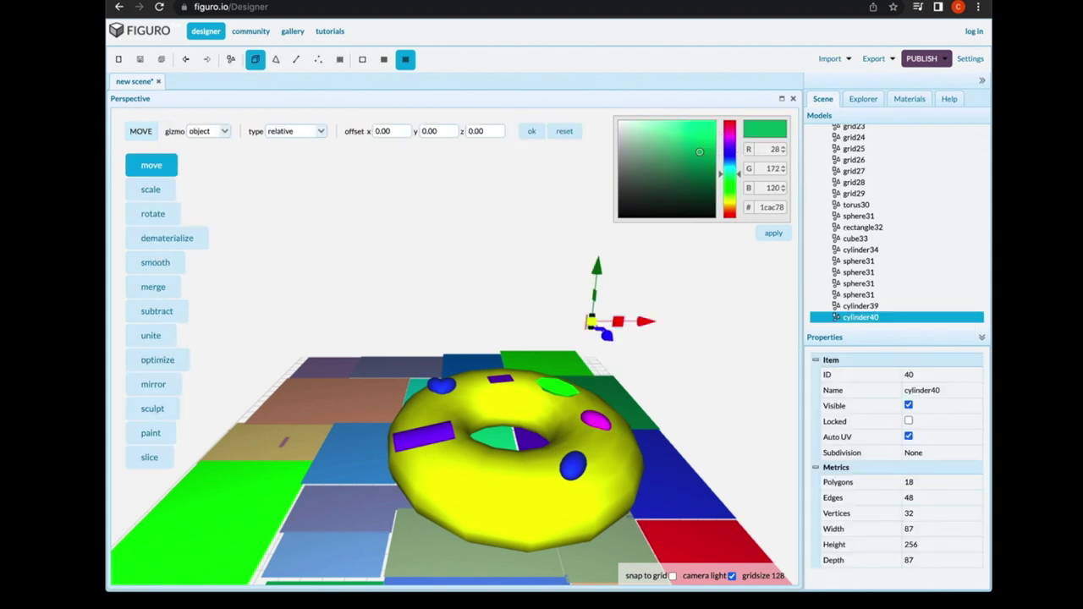
pyautogui.rightClick(849, 318)
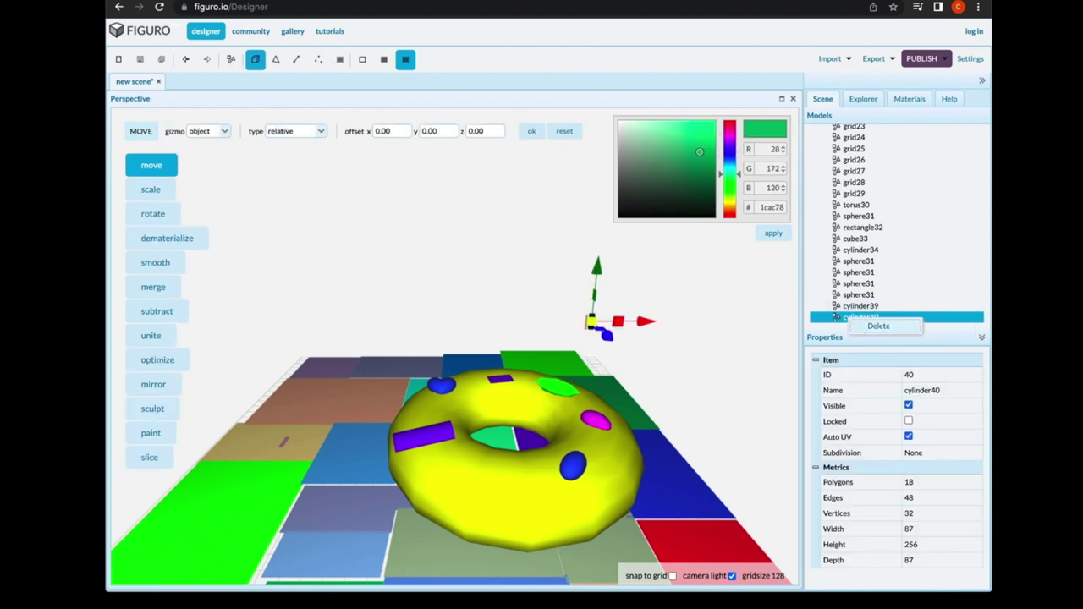
pyautogui.click(878, 326)
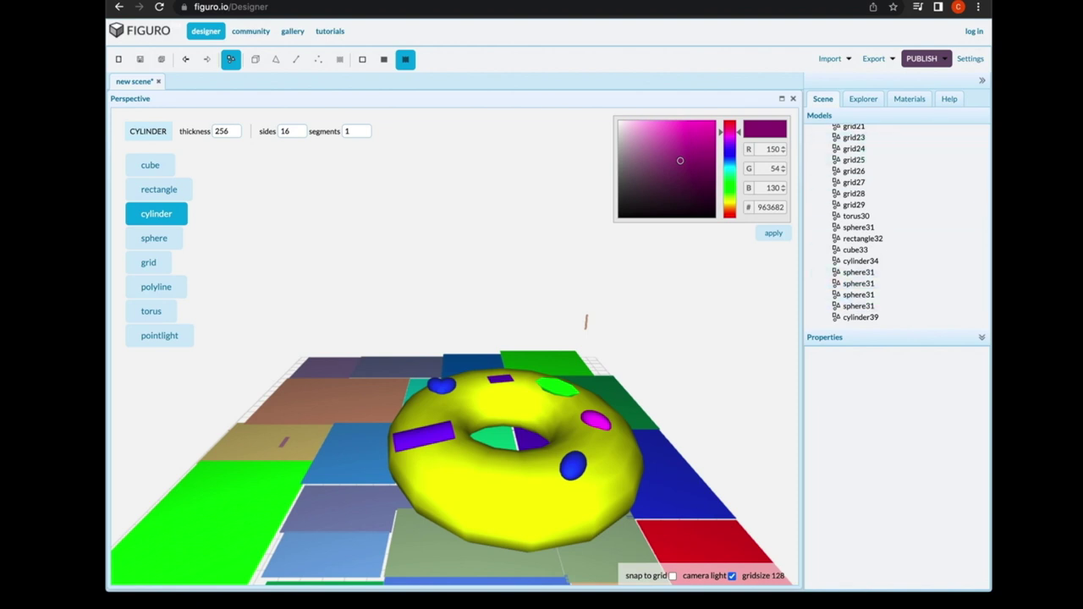
pyautogui.click(856, 317)
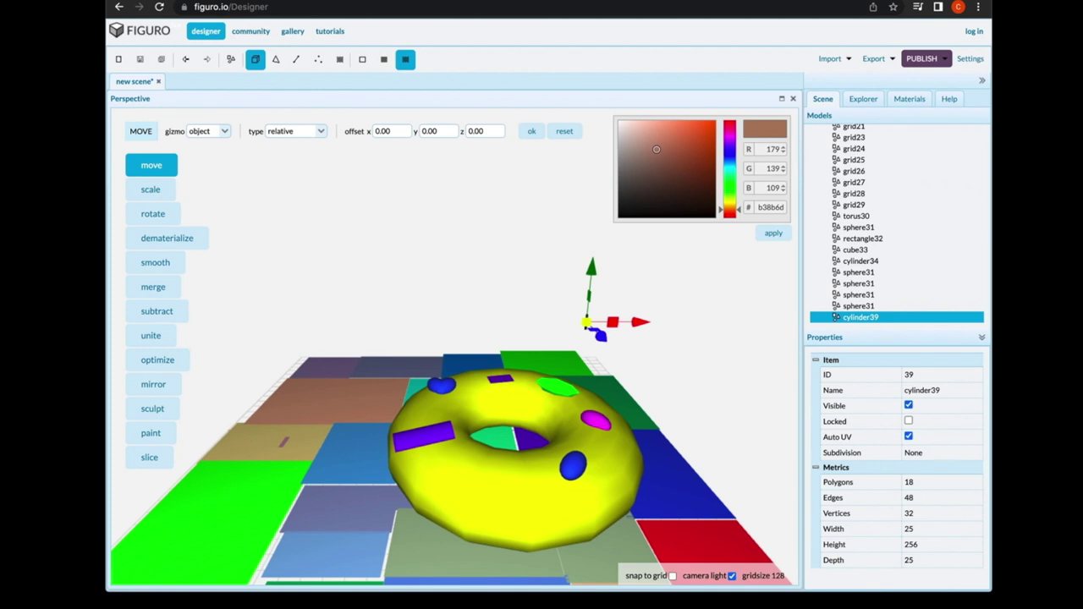
pyautogui.rightClick(850, 318)
pyautogui.click(881, 326)
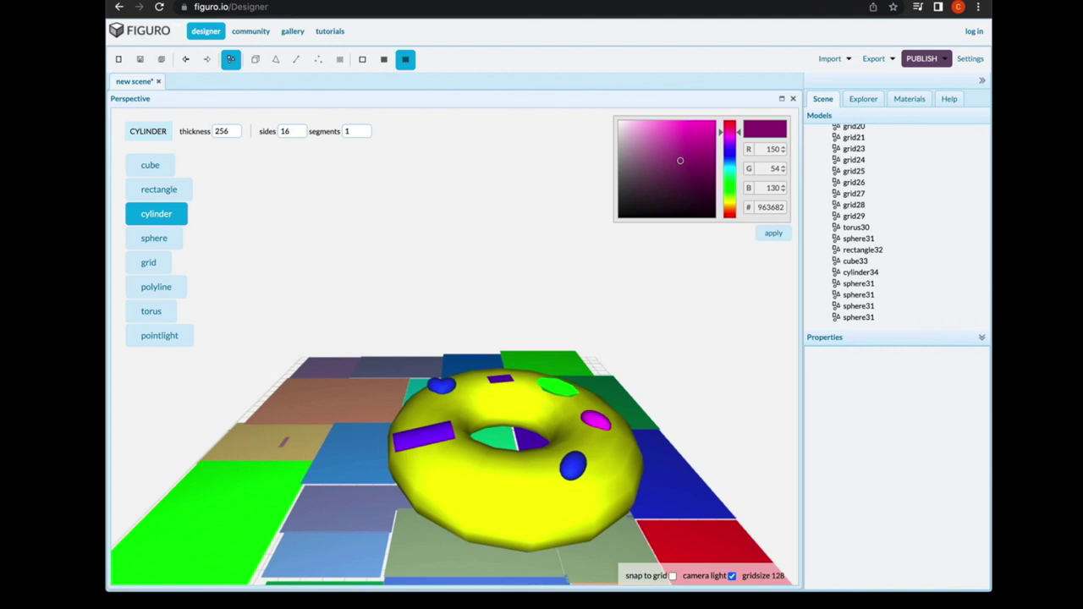
pyautogui.moveTo(512, 420); pyautogui.dragTo(527, 416)
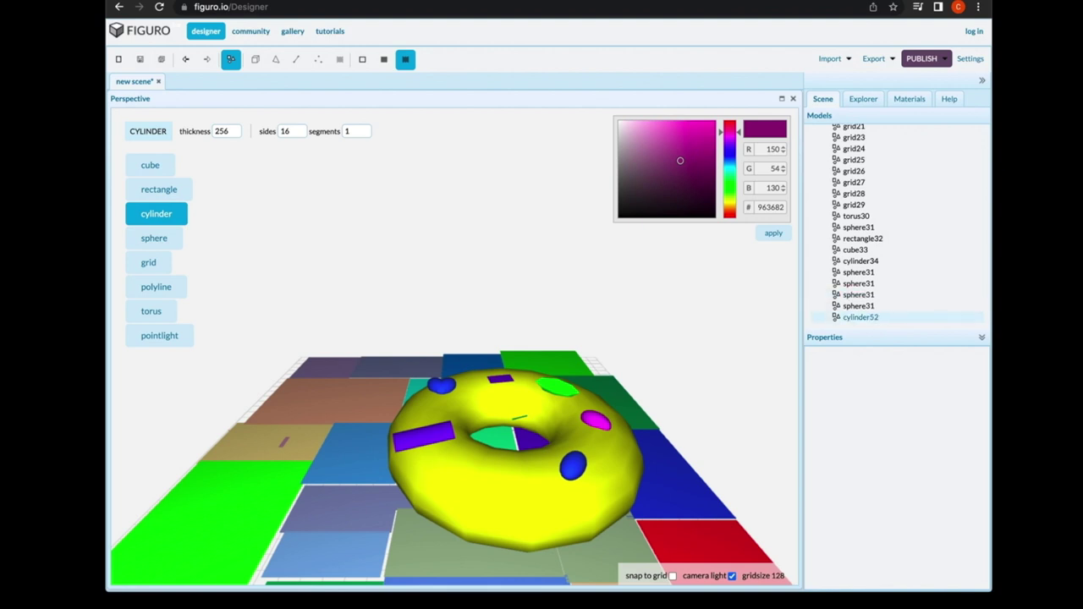
pyautogui.rightClick(888, 317)
pyautogui.click(902, 322)
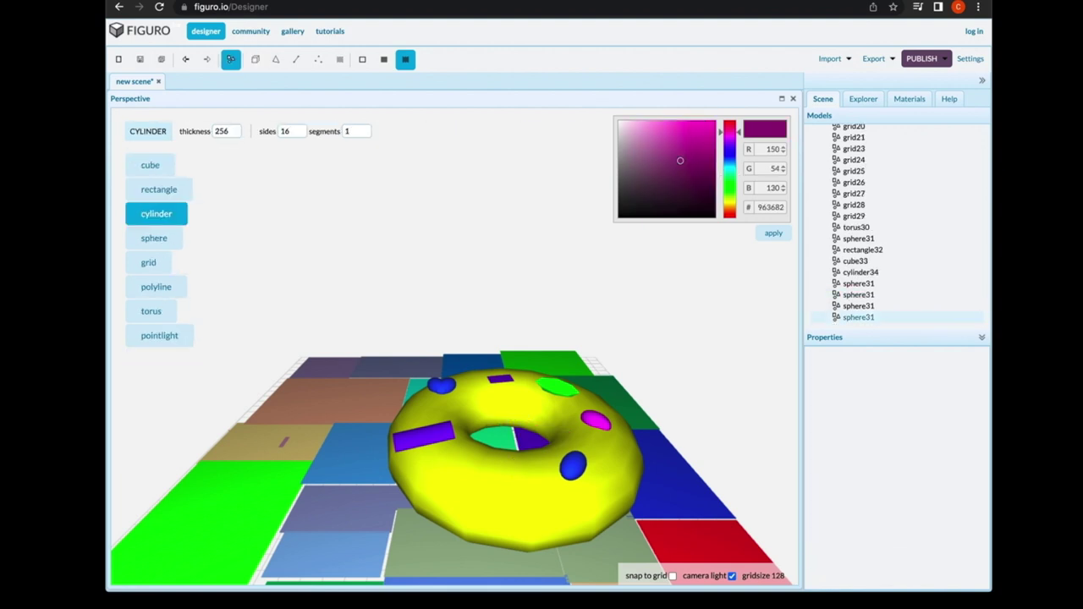
# - Delete the last four sphere31 entries in the models list, including the front blue and magenta sprinkles
pyautogui.rightClick(903, 317)
pyautogui.click(917, 324)
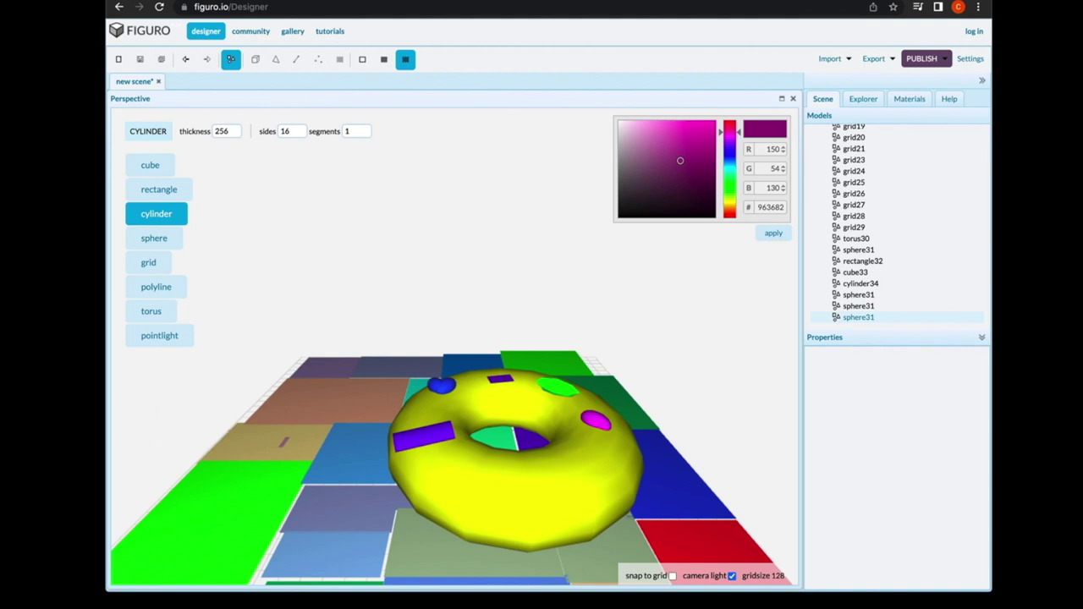
pyautogui.rightClick(916, 321)
pyautogui.click(946, 331)
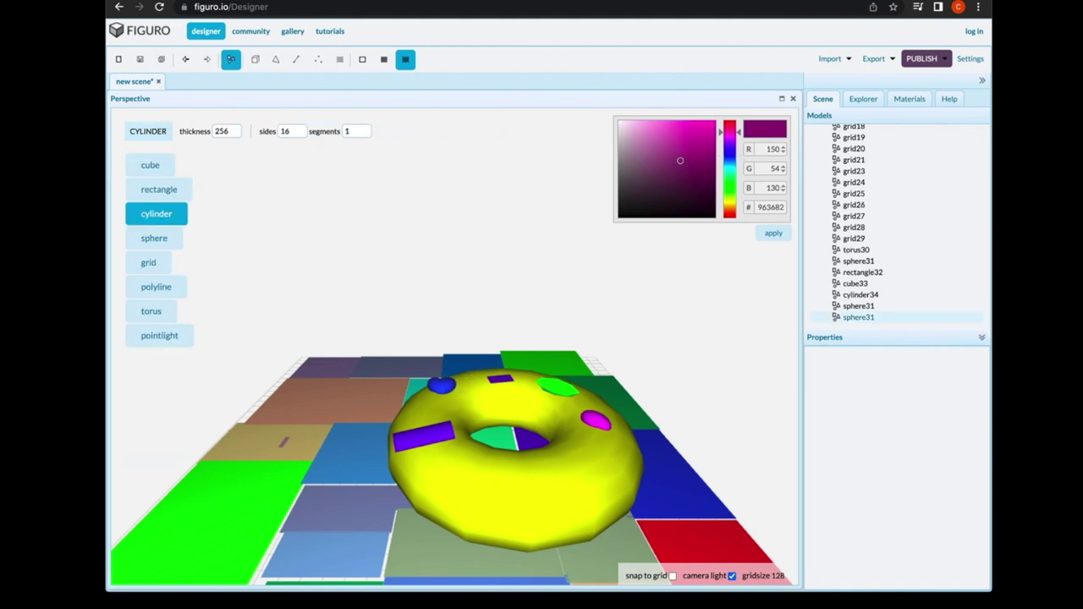
pyautogui.rightClick(908, 318)
pyautogui.click(938, 325)
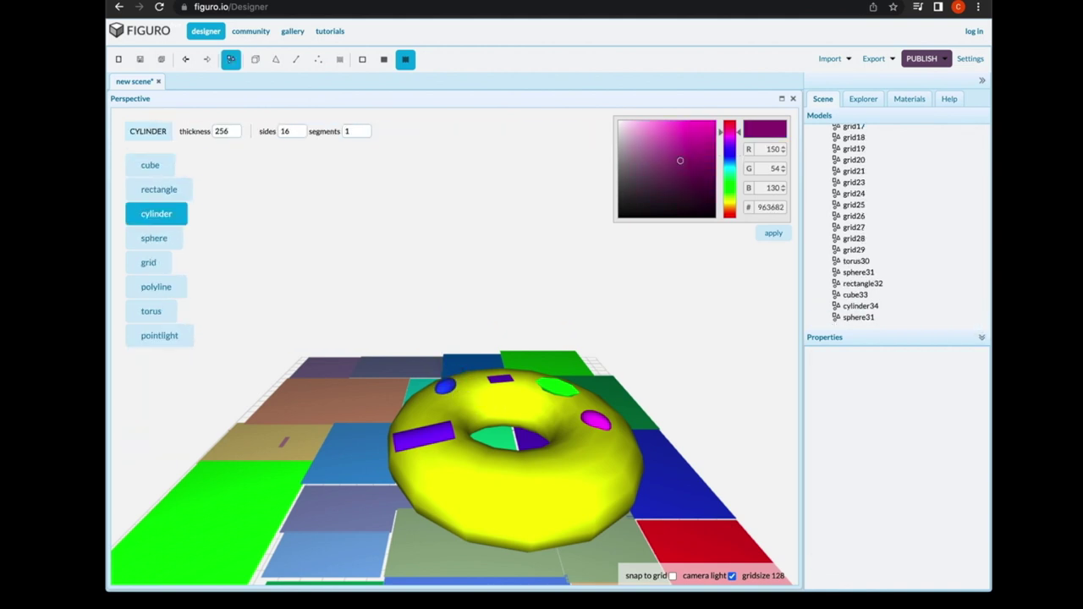
pyautogui.rightClick(919, 318)
pyautogui.click(946, 325)
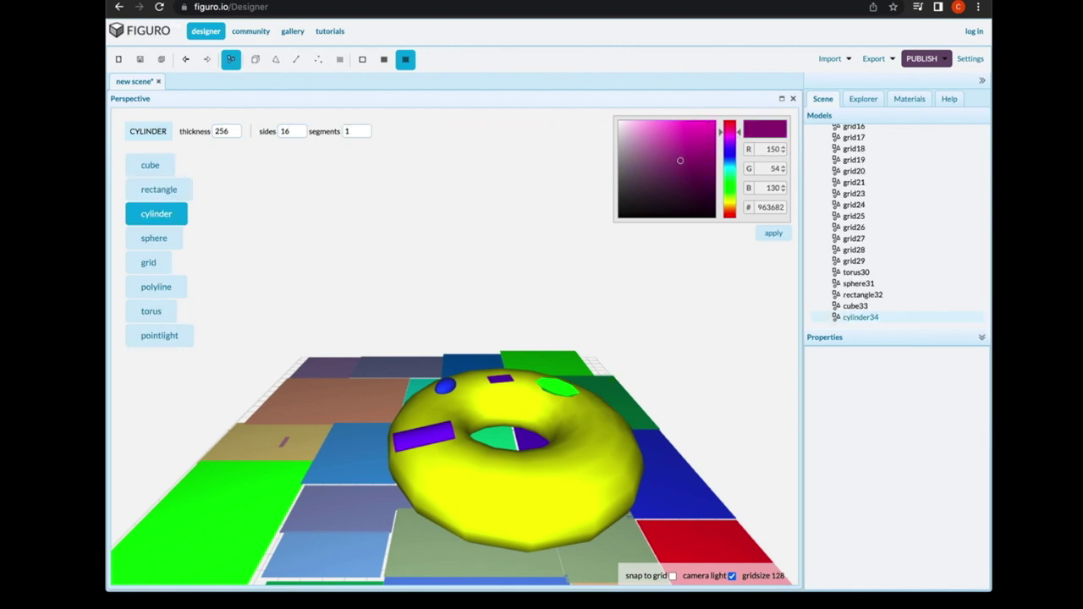
# - Delete the sprinkle shapes cylinder34, cube33 and rectangle32 from the donut
pyautogui.rightClick(915, 317)
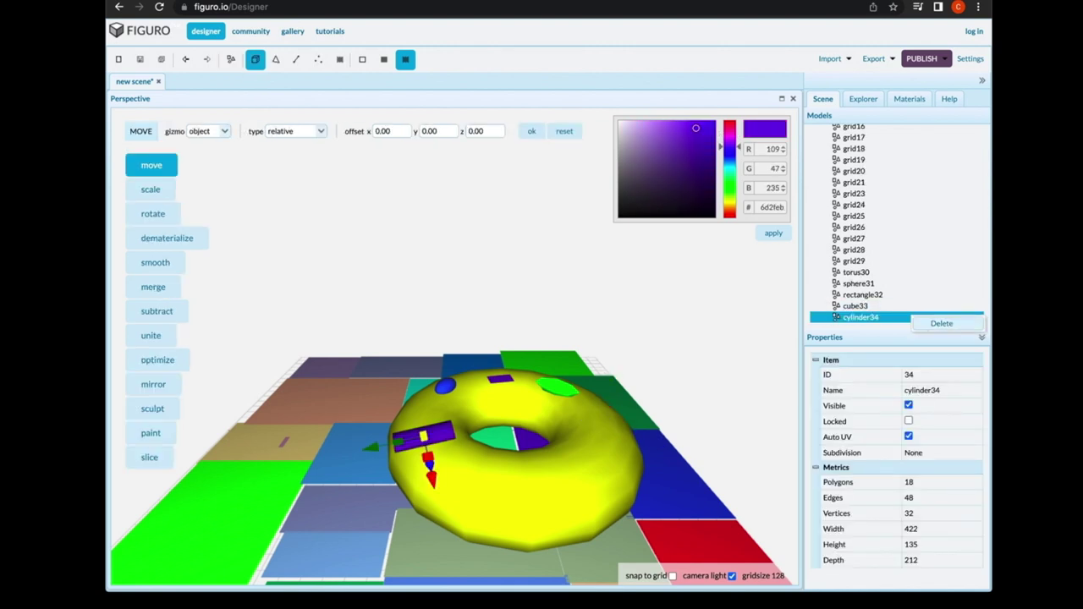
pyautogui.click(942, 323)
pyautogui.rightClick(915, 318)
pyautogui.click(943, 325)
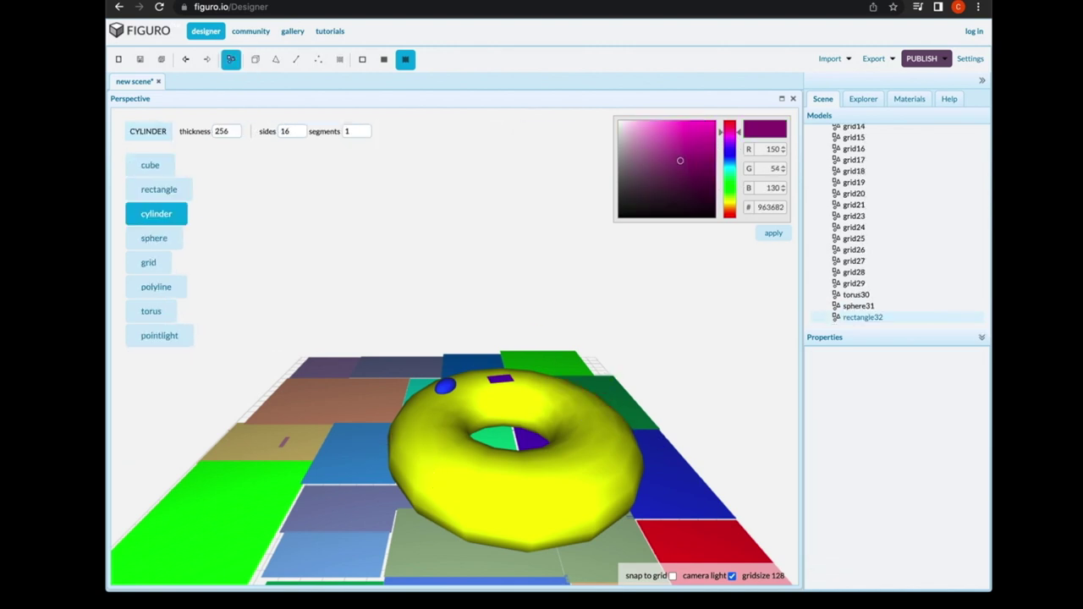
pyautogui.rightClick(917, 318)
pyautogui.click(945, 327)
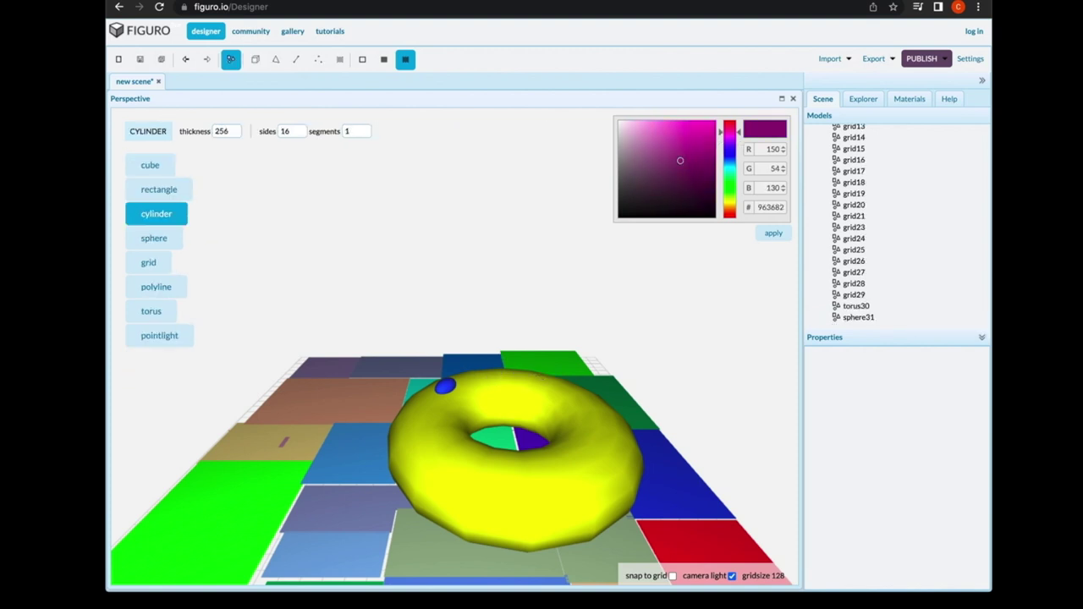
# - Delete the remaining blue sphere31 sprinkle and the yellow torus30
pyautogui.rightClick(916, 318)
pyautogui.click(944, 327)
pyautogui.rightClick(916, 318)
pyautogui.click(944, 327)
# - Delete grid29, grid28, grid27 and grid26 from the patchwork floor
pyautogui.rightClick(916, 318)
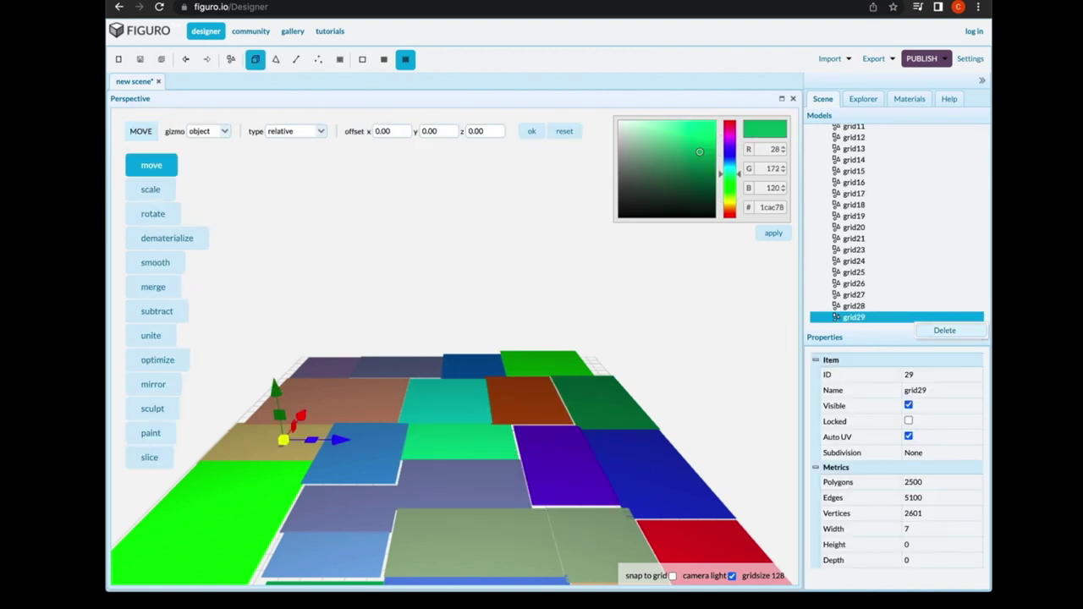
pyautogui.click(944, 327)
pyautogui.rightClick(916, 318)
pyautogui.click(944, 326)
pyautogui.rightClick(916, 318)
pyautogui.click(944, 327)
pyautogui.rightClick(916, 318)
pyautogui.click(945, 326)
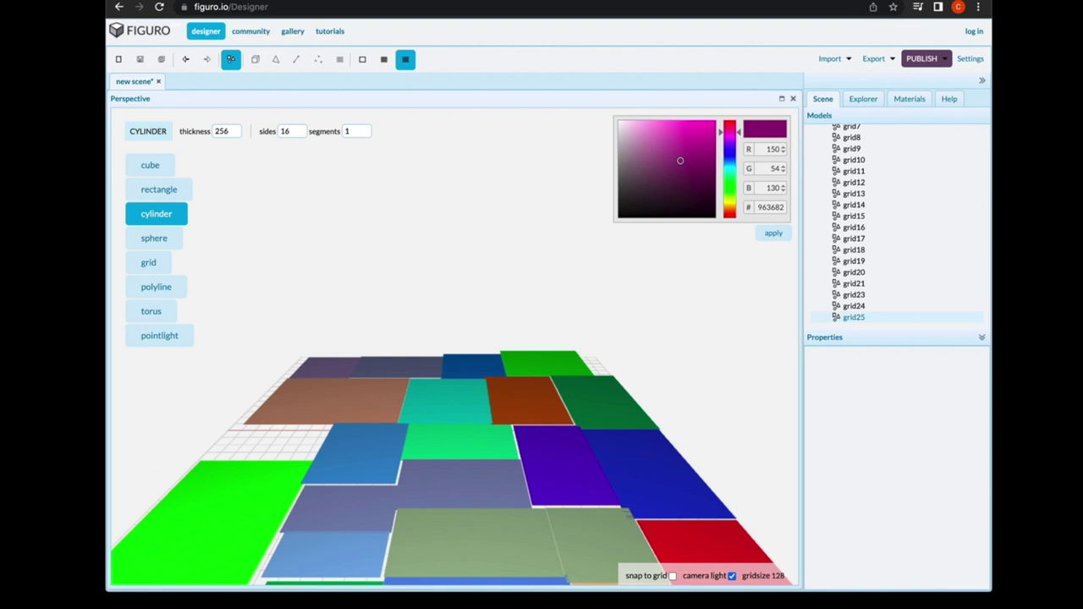
# - Delete the floor patches grid25, grid24 and grid23
pyautogui.rightClick(916, 318)
pyautogui.click(944, 327)
pyautogui.rightClick(917, 318)
pyautogui.click(945, 328)
pyautogui.rightClick(916, 318)
pyautogui.click(944, 328)
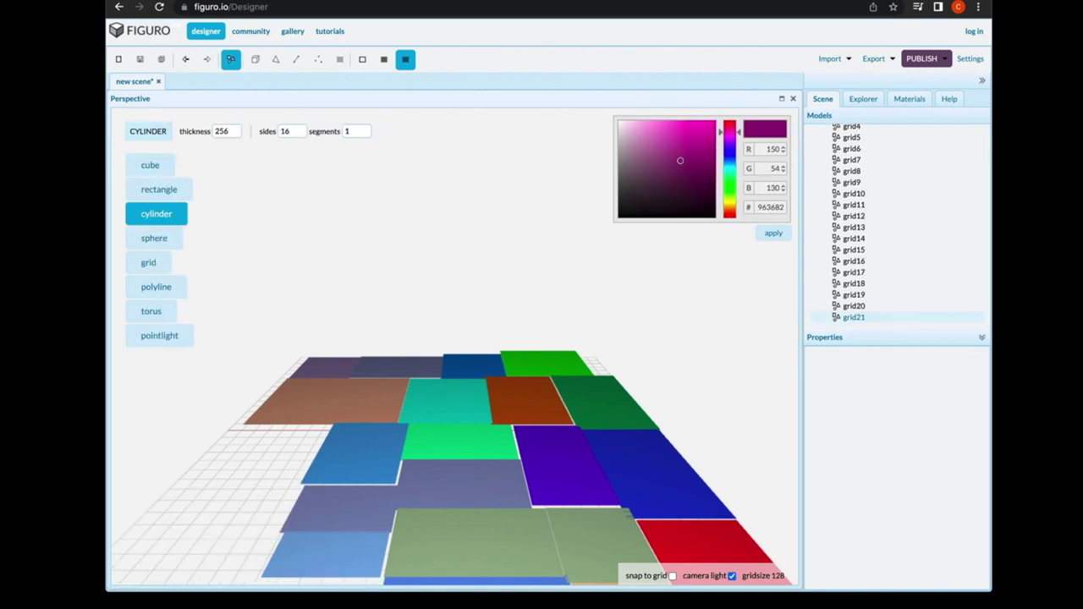
# - Delete the floor patches grid21, grid20 and grid19
pyautogui.rightClick(916, 319)
pyautogui.click(945, 329)
pyautogui.rightClick(916, 319)
pyautogui.click(944, 327)
pyautogui.rightClick(916, 319)
pyautogui.click(944, 327)
# - Delete the floor patches grid18, grid17 and grid16
pyautogui.rightClick(916, 319)
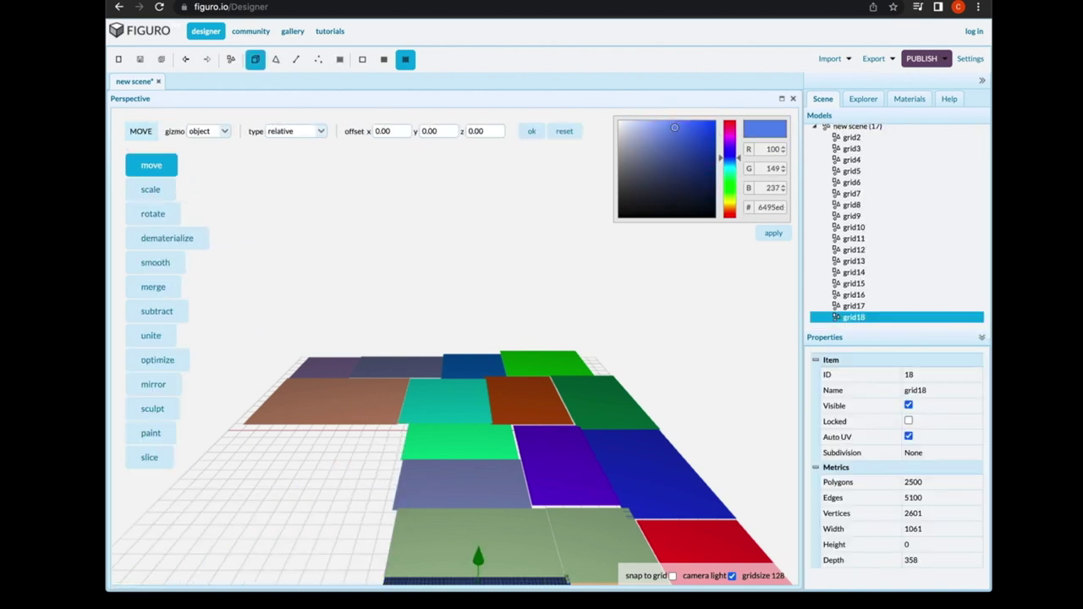
pyautogui.click(944, 325)
pyautogui.rightClick(916, 316)
pyautogui.click(944, 325)
pyautogui.rightClick(917, 304)
pyautogui.click(944, 313)
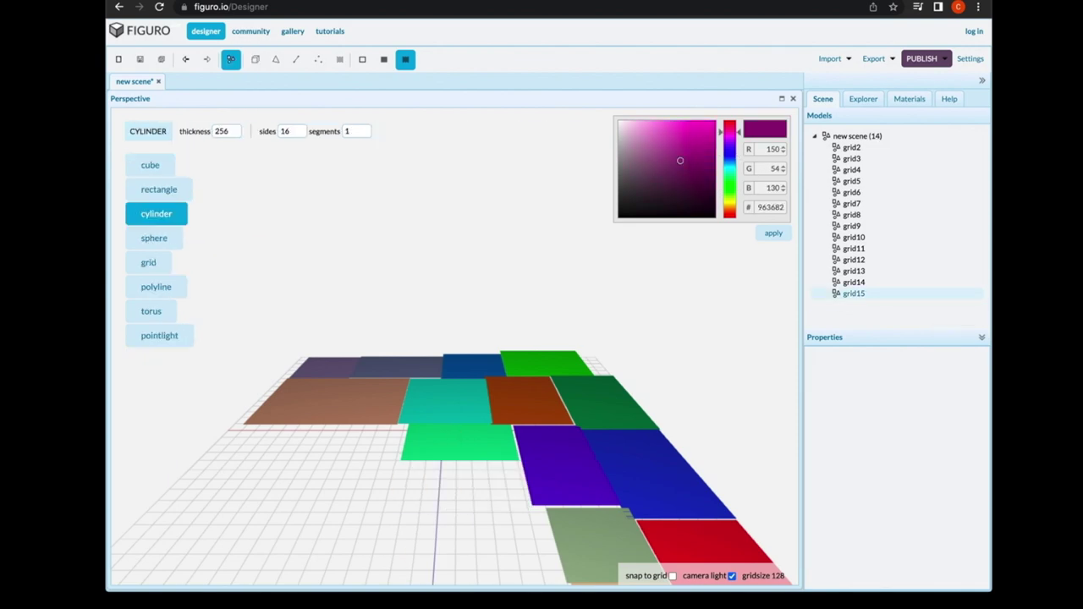
# - Delete the floor patches grid15, grid14, grid13 and grid12
pyautogui.rightClick(916, 293)
pyautogui.click(944, 302)
pyautogui.rightClick(916, 282)
pyautogui.click(945, 290)
pyautogui.rightClick(916, 270)
pyautogui.click(944, 279)
pyautogui.rightClick(916, 260)
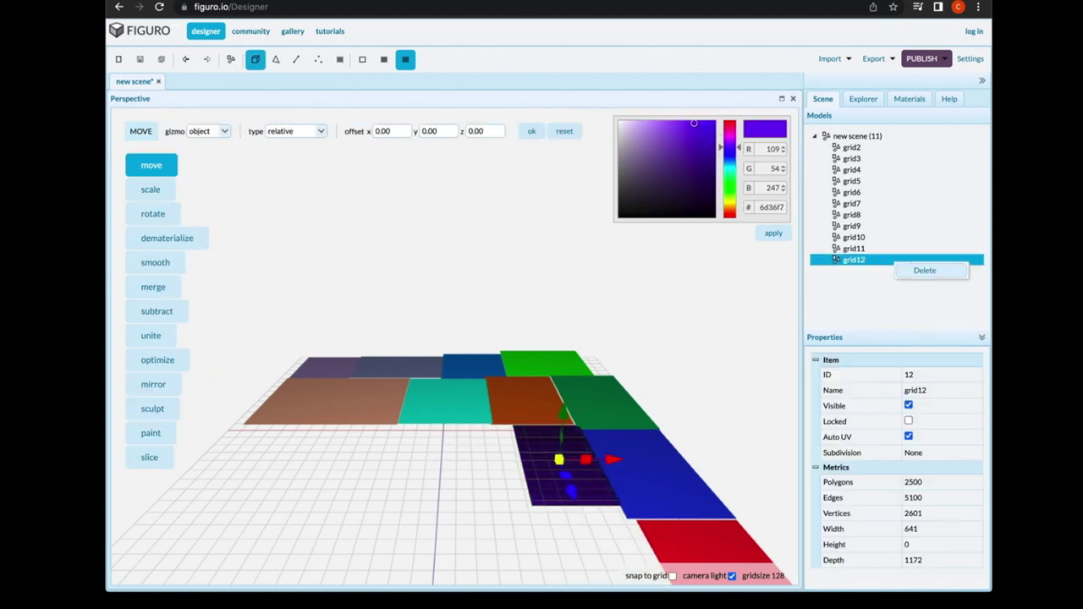
pyautogui.click(944, 268)
# - Delete the floor patches grid11, grid10, grid9 and grid8
pyautogui.rightClick(916, 248)
pyautogui.click(919, 258)
pyautogui.rightClick(853, 237)
pyautogui.click(919, 247)
pyautogui.rightClick(853, 226)
pyautogui.click(919, 236)
pyautogui.rightClick(853, 215)
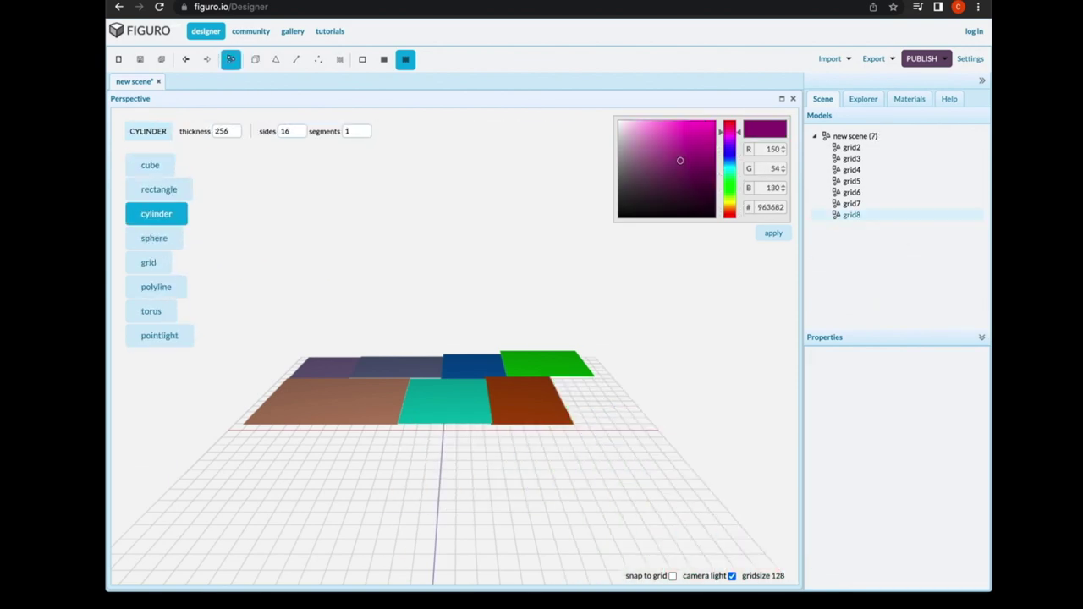
pyautogui.click(919, 225)
# - Delete the floor patches grid7, grid6 and grid5
pyautogui.click(940, 214)
pyautogui.rightClick(853, 192)
pyautogui.click(939, 202)
pyautogui.rightClick(853, 181)
pyautogui.click(939, 191)
# - Delete the last three floor patches, grid4, grid3 and grid2, to empty the scene
pyautogui.rightClick(853, 169)
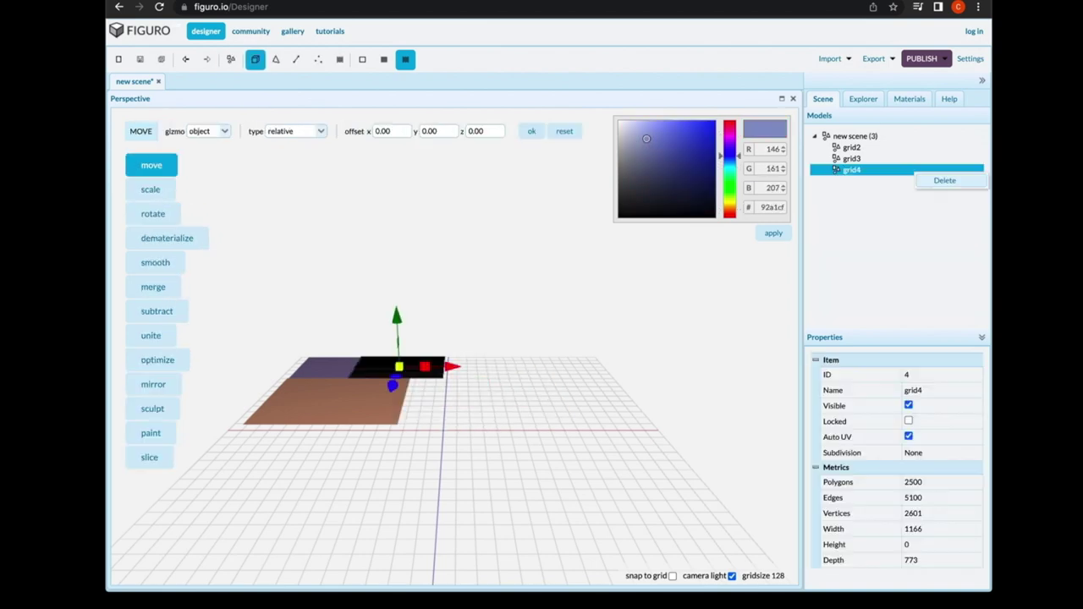
pyautogui.click(940, 179)
pyautogui.rightClick(853, 158)
pyautogui.click(945, 169)
pyautogui.rightClick(853, 147)
pyautogui.click(940, 158)
# - Close the emptied scene and discard its unsaved changes
pyautogui.click(231, 58)
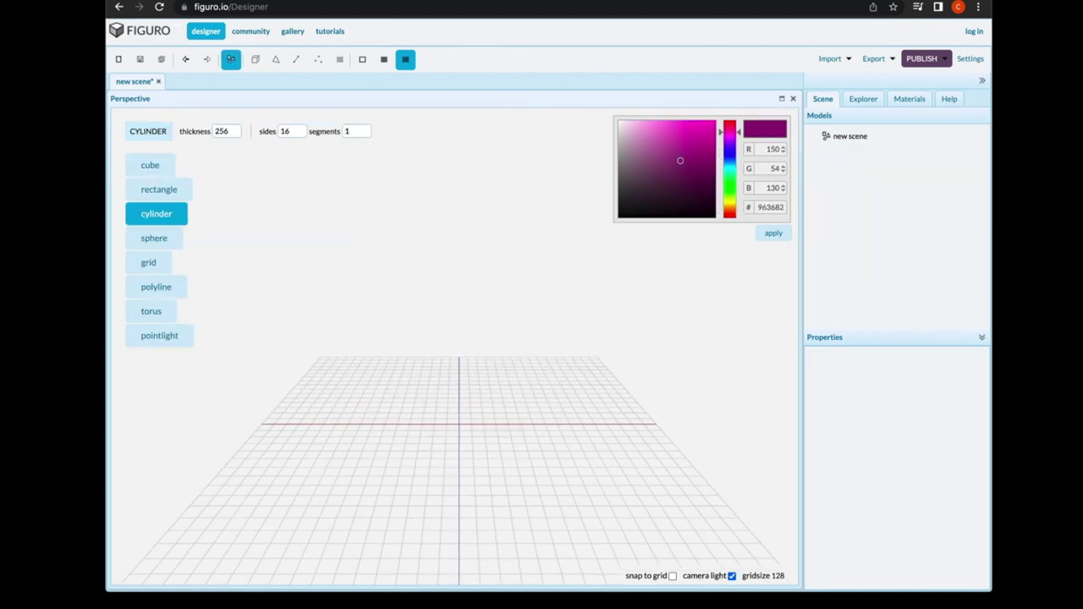
pyautogui.scroll(-3, 635, 359)
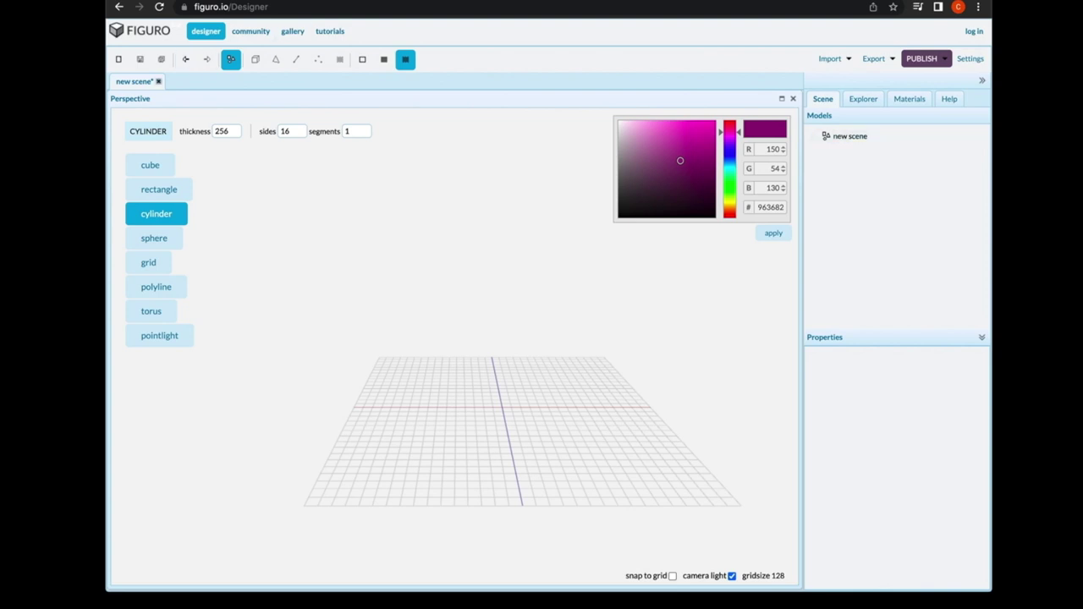
pyautogui.click(159, 81)
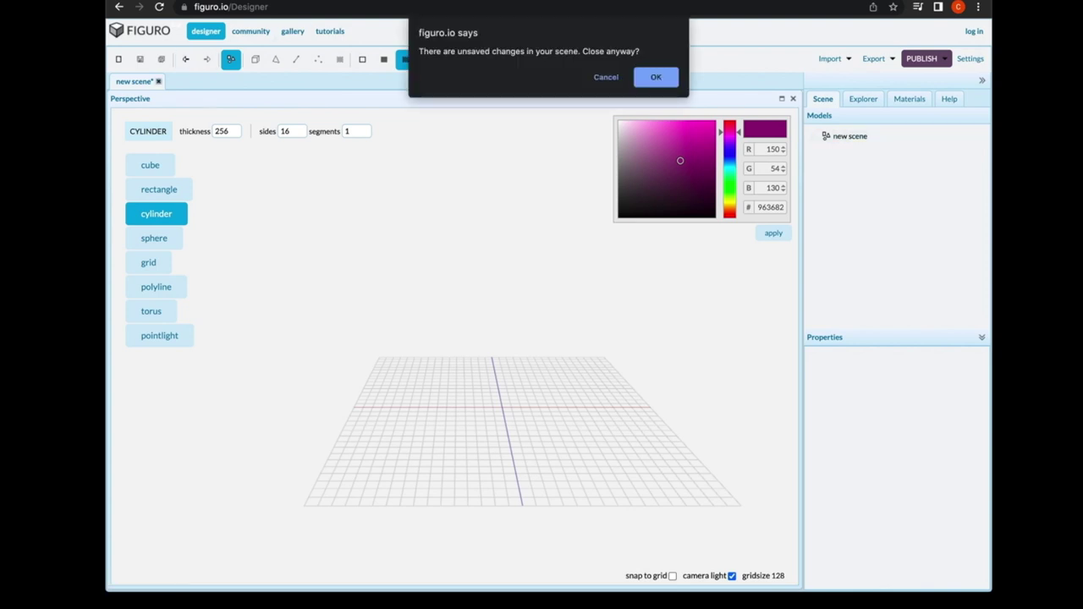
pyautogui.press('Return')
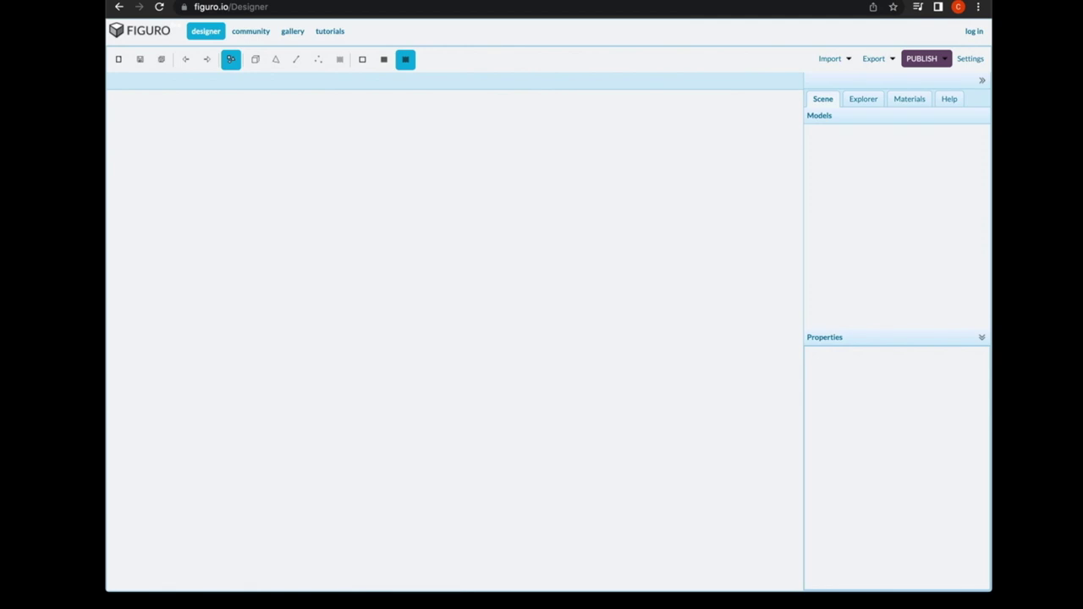